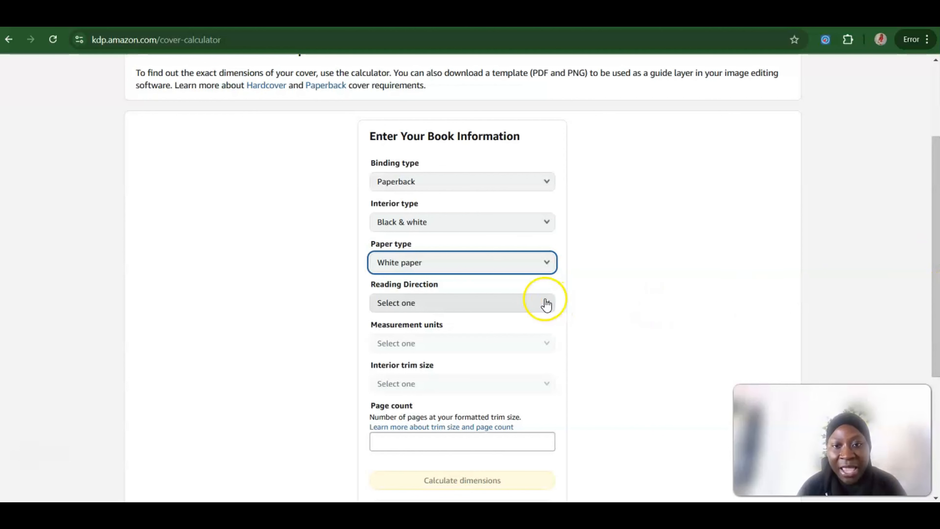
Step: Set the reading direction to Left to Right, the measurement units to Inches and the interior trim size to 7.5 x 9.25 in
click(542, 302)
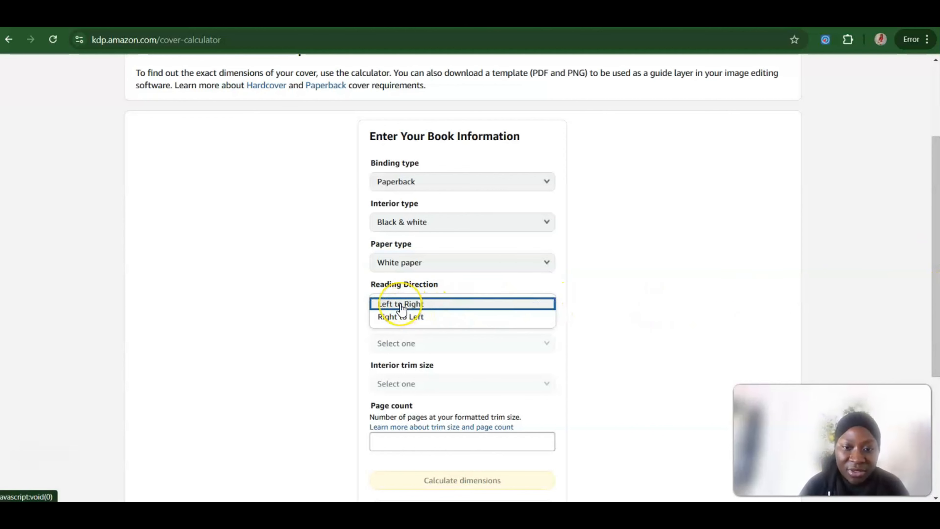
click(402, 304)
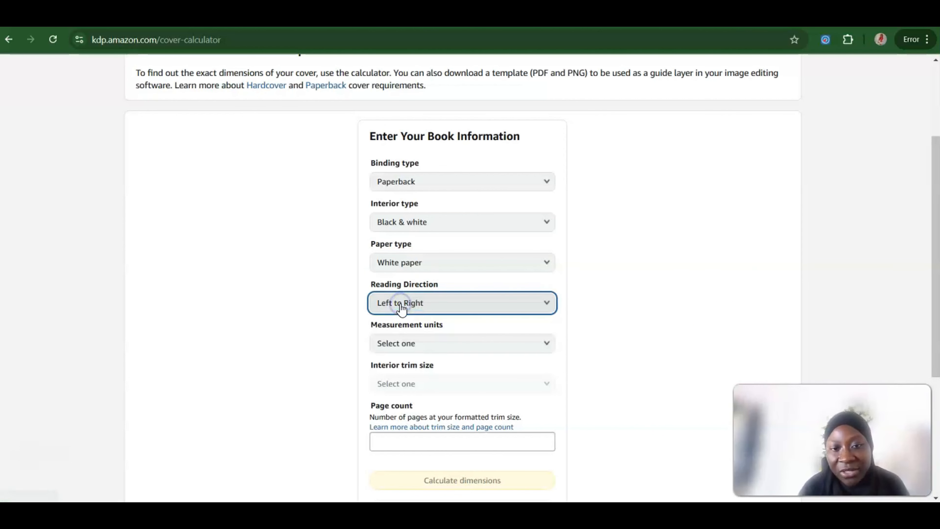
click(419, 344)
click(399, 348)
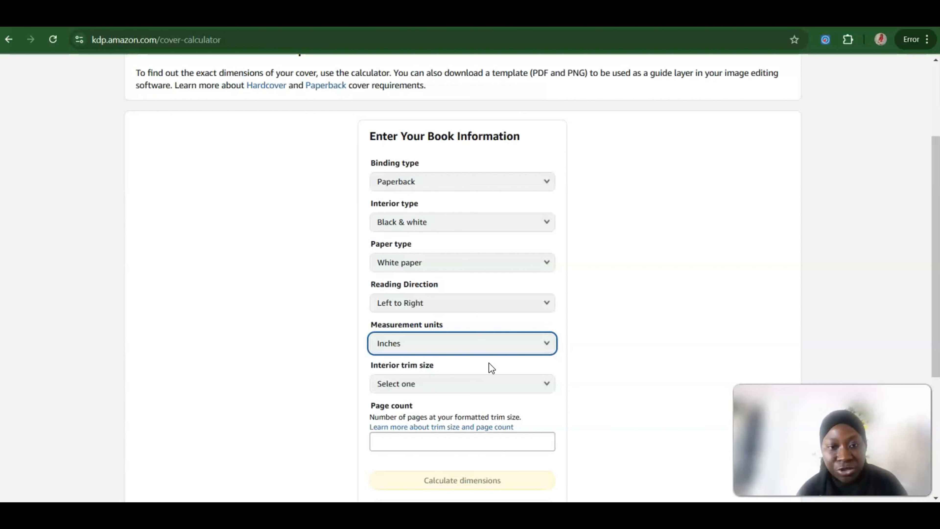
click(445, 385)
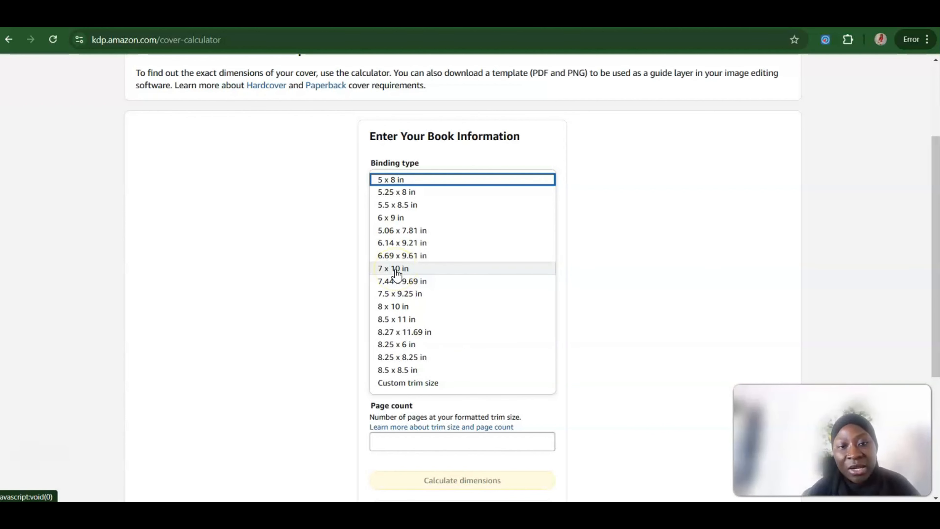
click(399, 295)
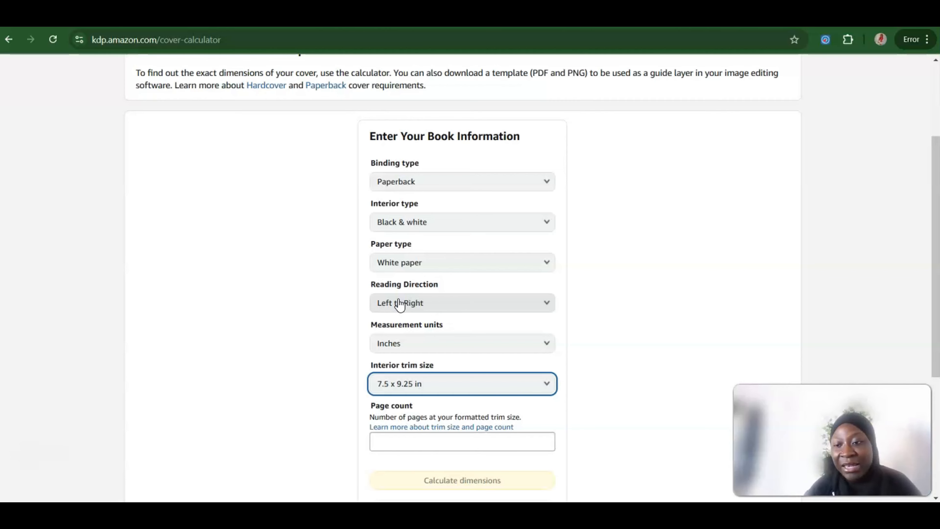
Step: Examine the help page's guidance on trim size, bleed and margins, and return to the cover calculator
click(439, 430)
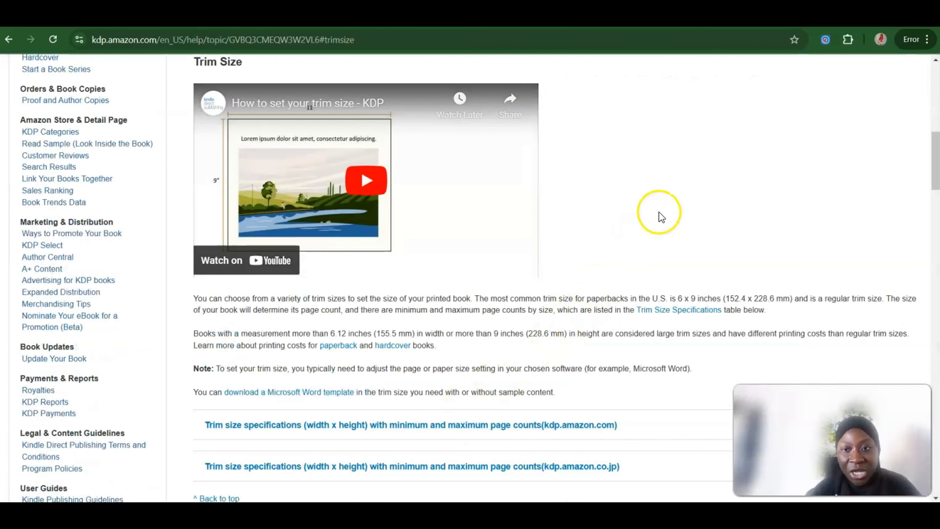
scroll(659, 217, down, 6)
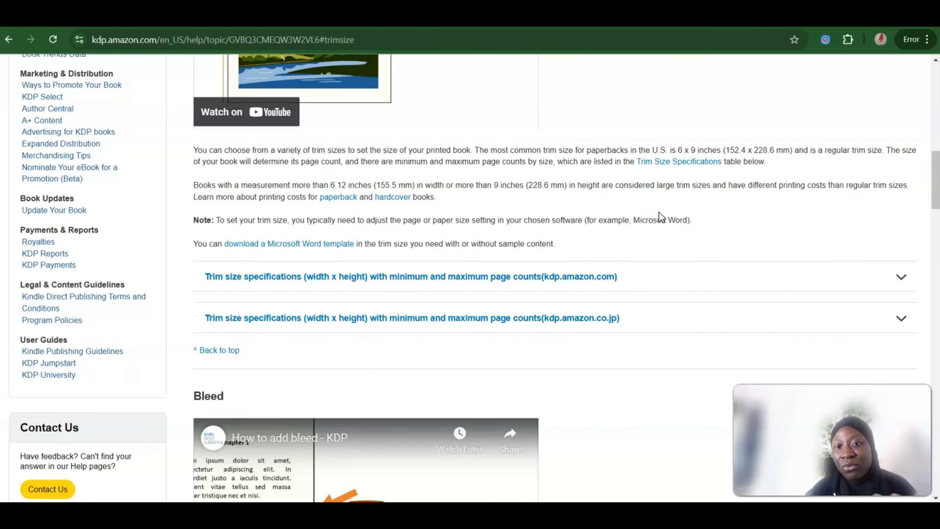
scroll(659, 212, down, 10)
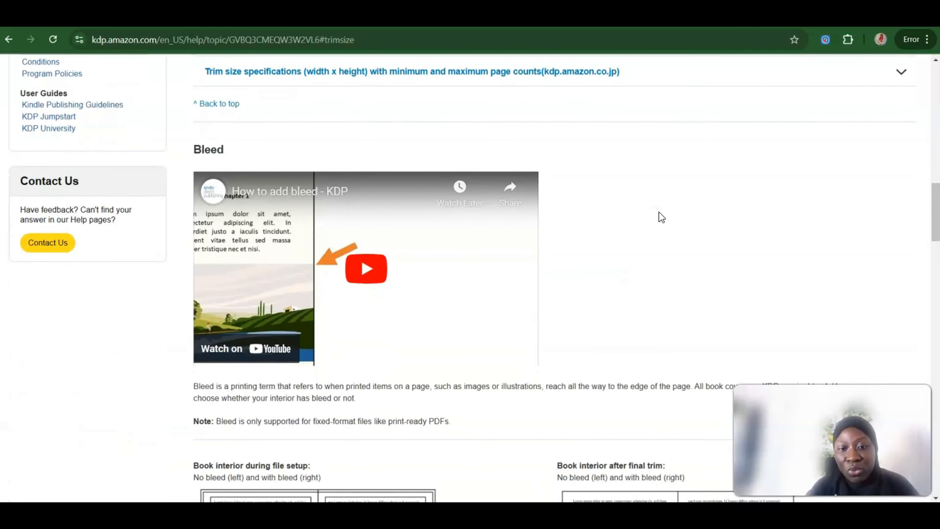
scroll(659, 212, down, 9)
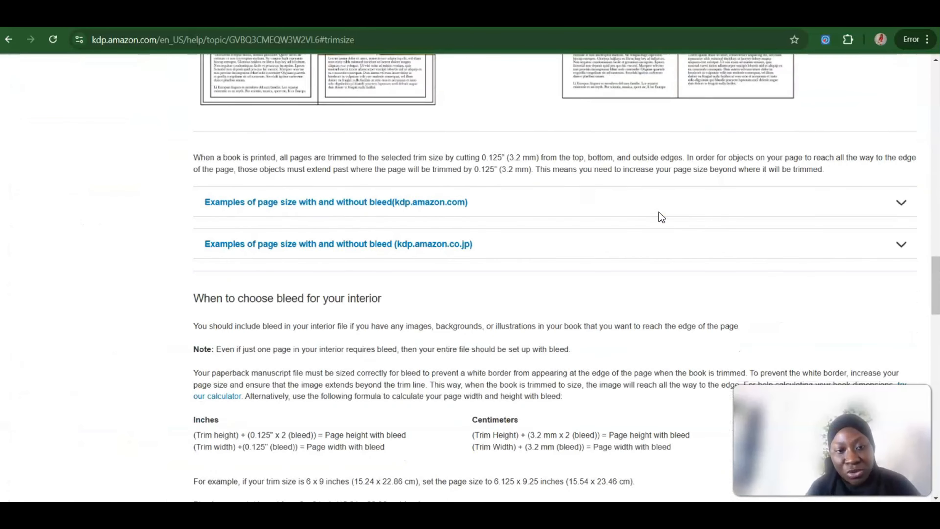
scroll(660, 218, down, 17)
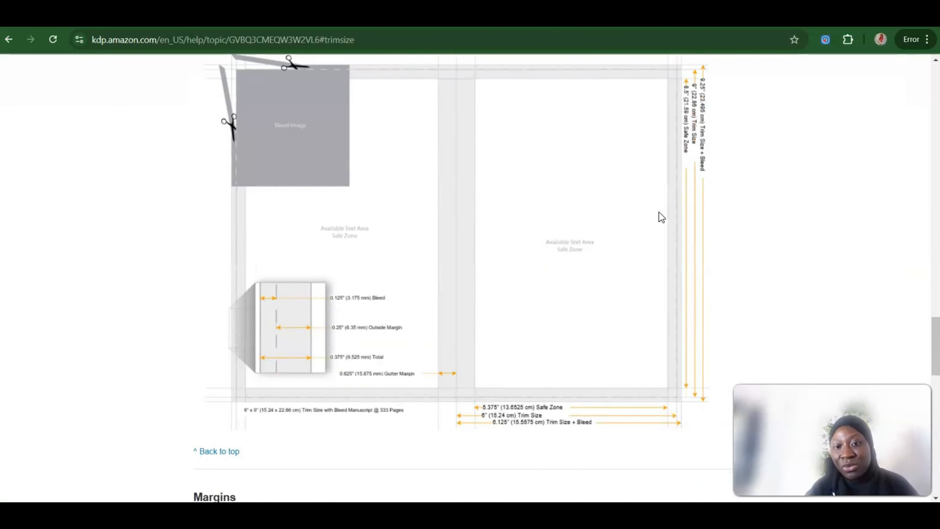
scroll(659, 211, up, 17)
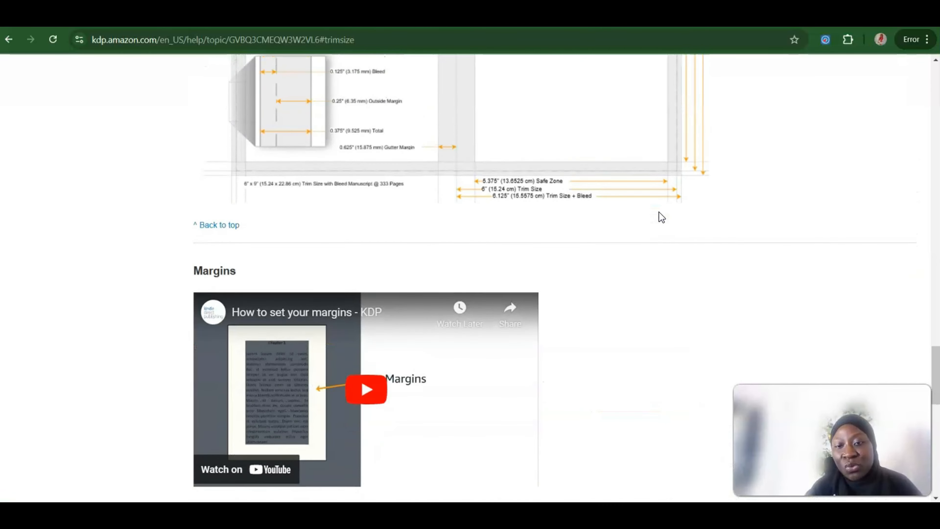
scroll(660, 215, up, 20)
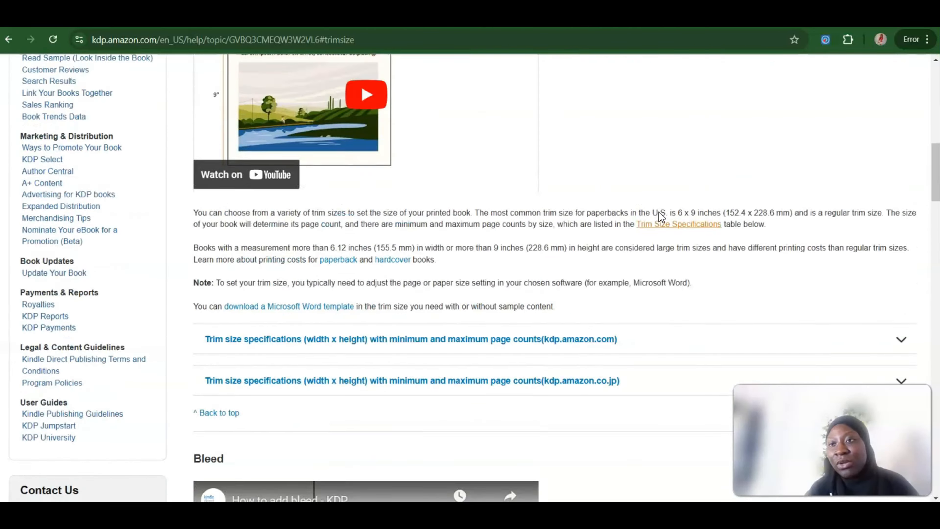
scroll(659, 210, up, 4)
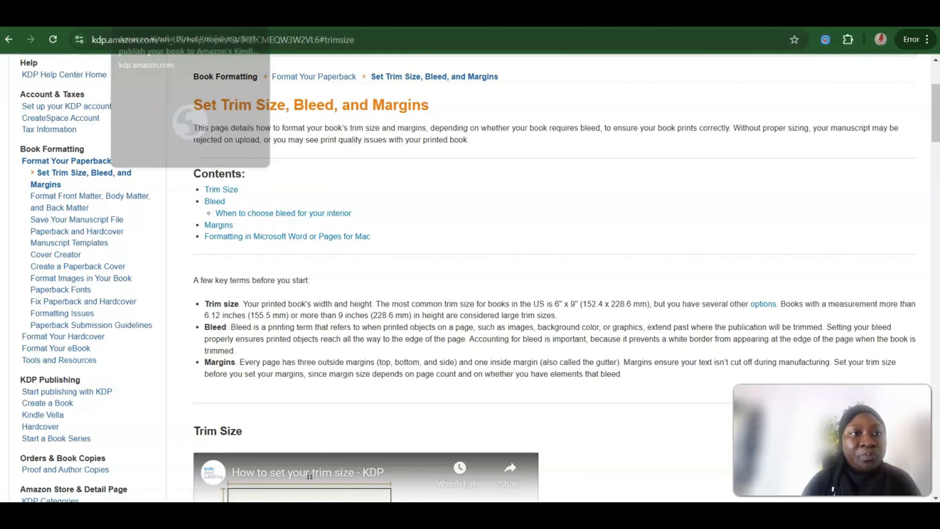
click(128, 16)
click(153, 16)
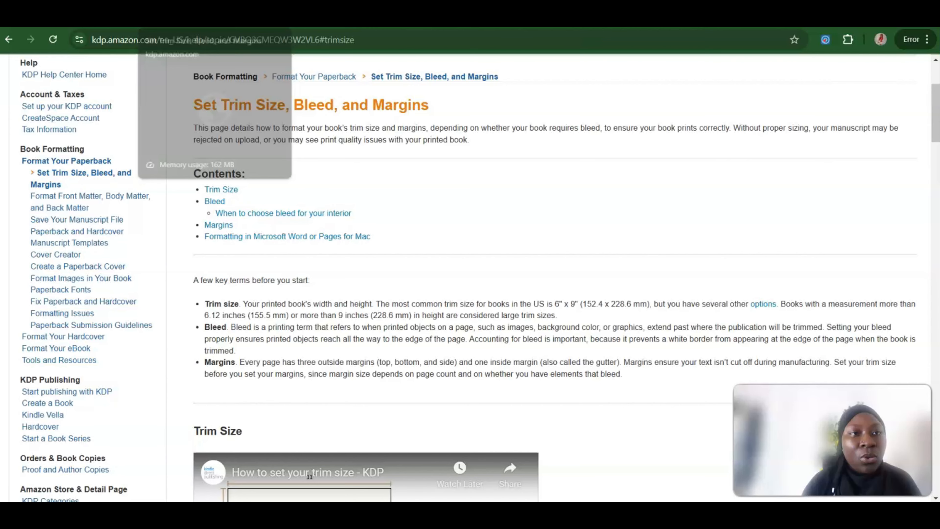
click(8, 40)
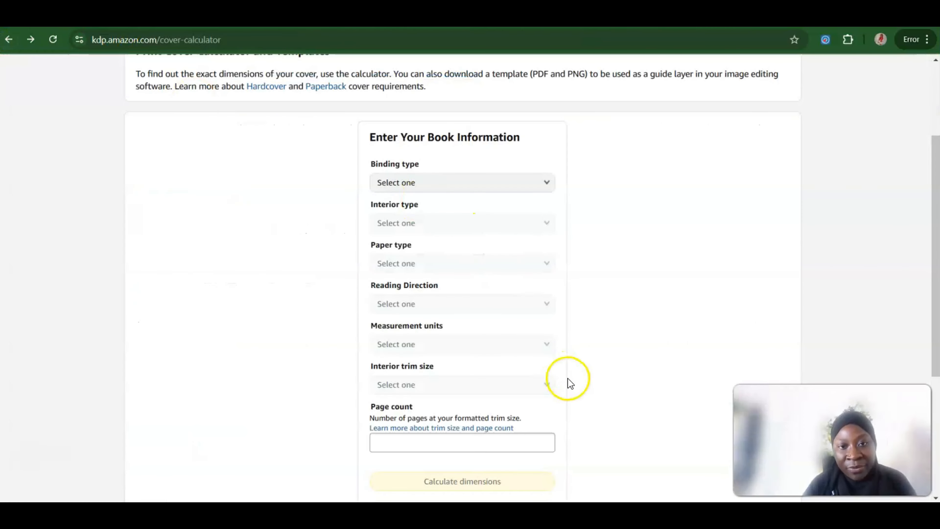
Step: Set the binding type to Paperback, the interior type to Black & white and the paper type to White paper
click(491, 180)
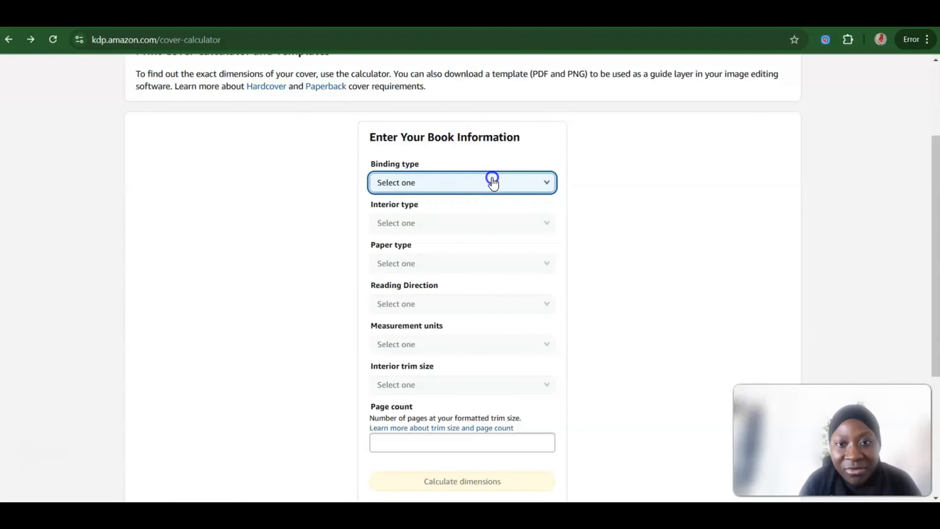
click(435, 198)
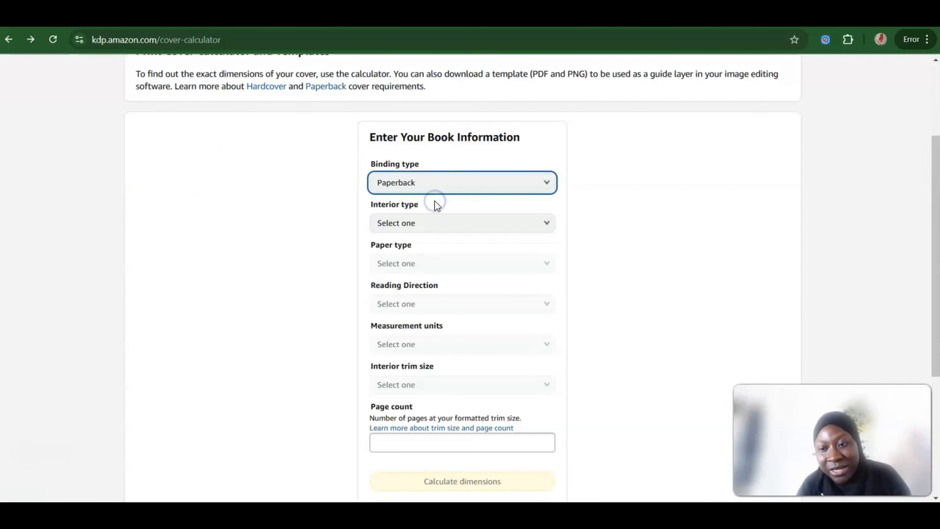
click(404, 222)
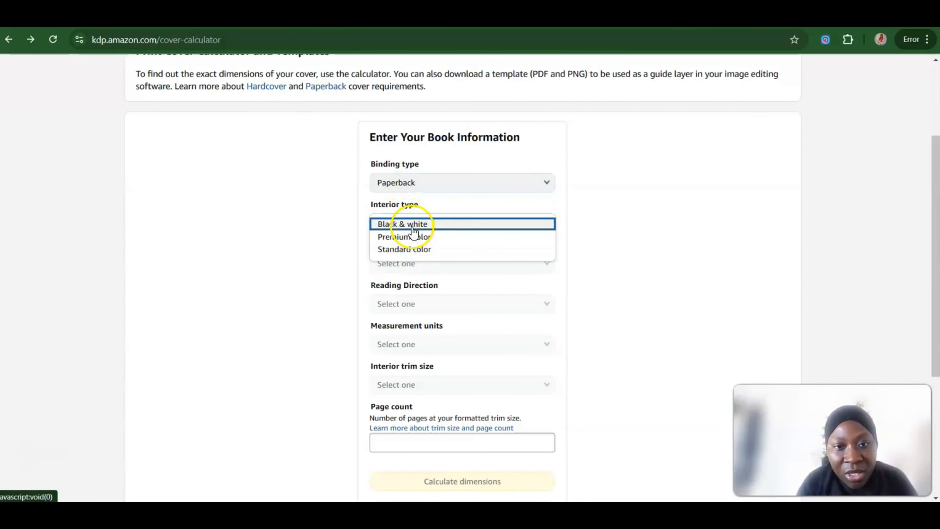
click(409, 224)
click(412, 266)
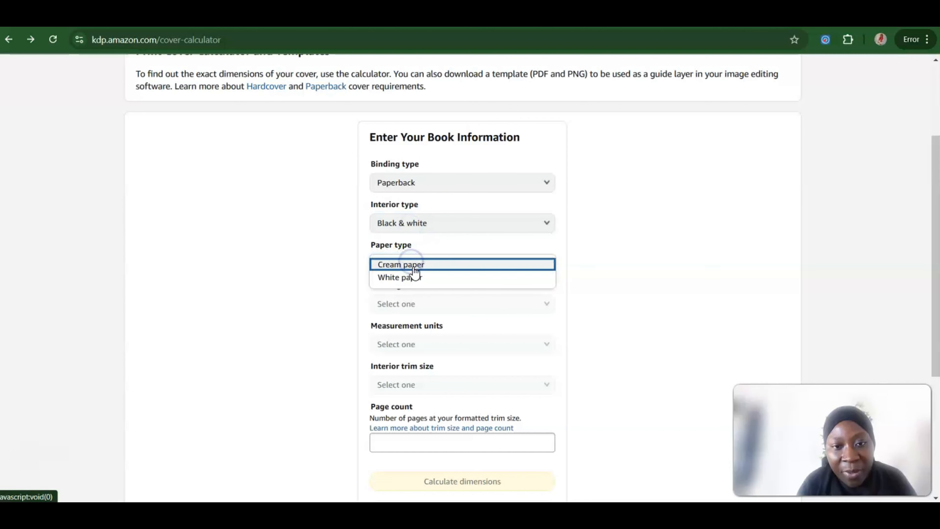
click(410, 276)
Step: Choose Left to Right reading direction, Inches as measurement units and an interior trim size of 7.5 x 9.25 in
click(435, 310)
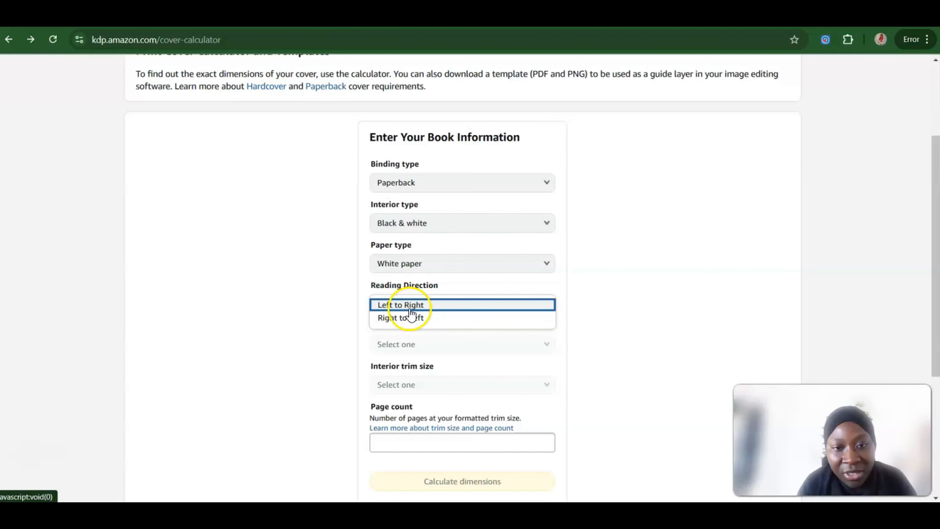
click(408, 305)
click(411, 345)
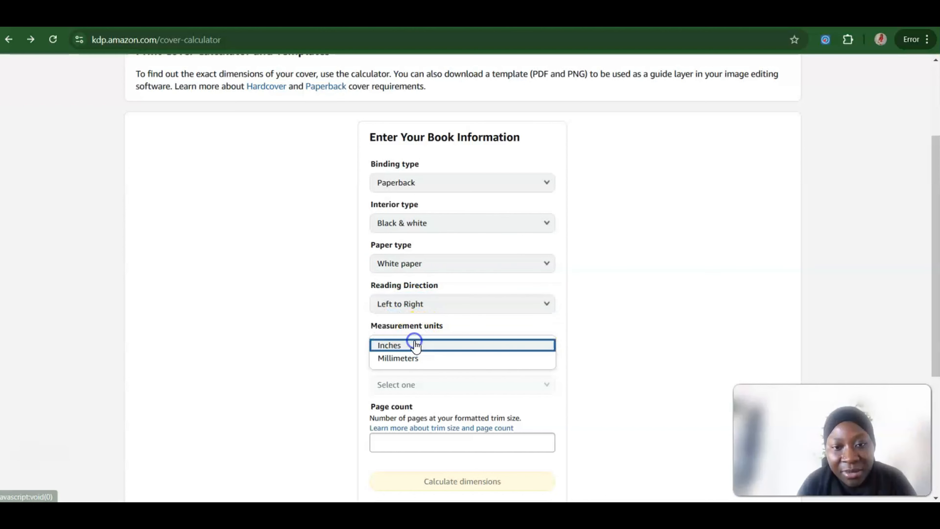
click(398, 346)
click(414, 384)
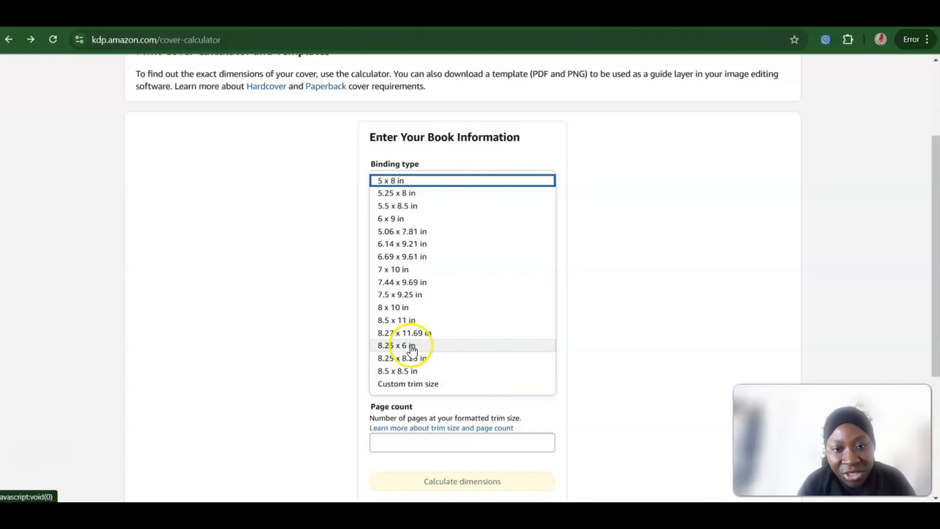
click(393, 295)
Step: Enter a page count of 118 and calculate the cover dimensions
click(458, 436)
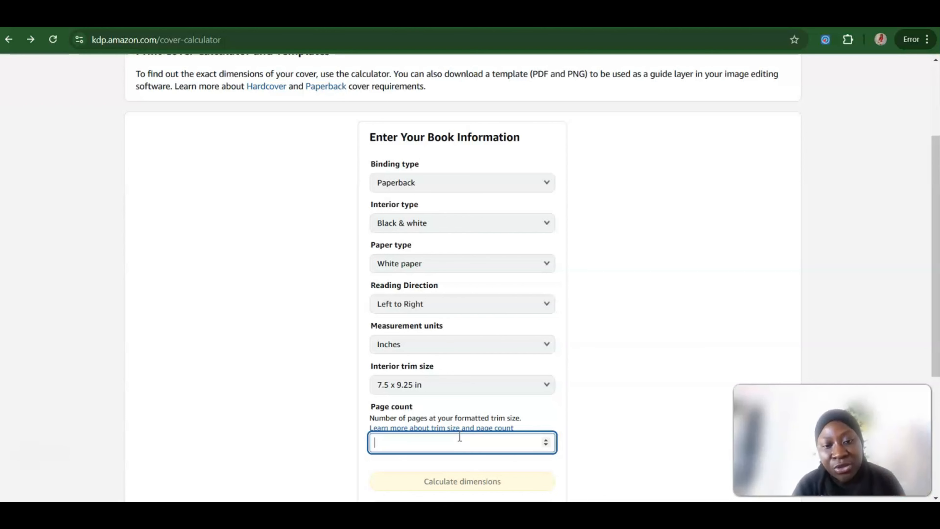
text(10)
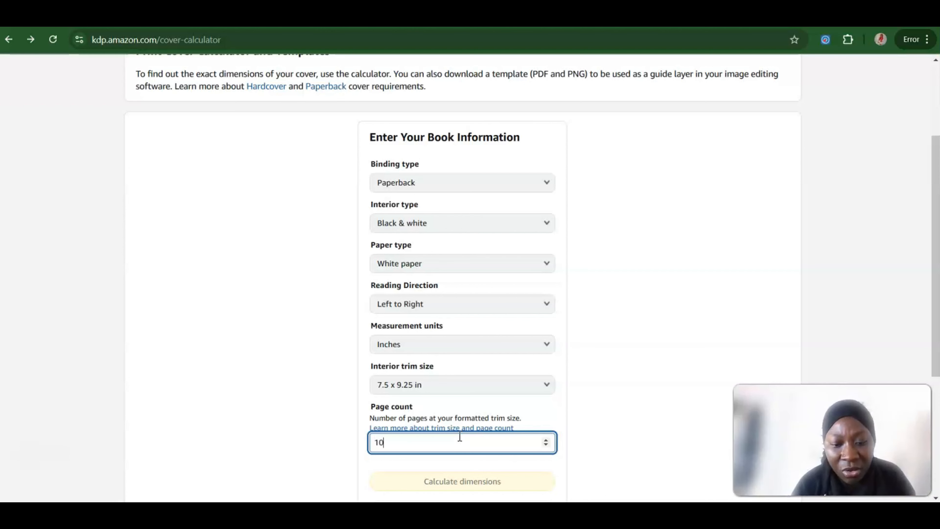
key(BackSpace)
text(18)
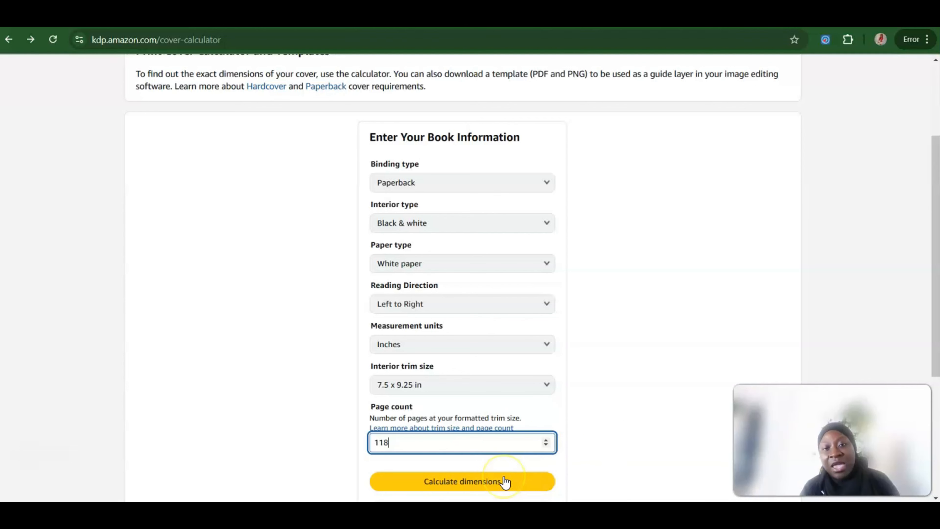
click(476, 481)
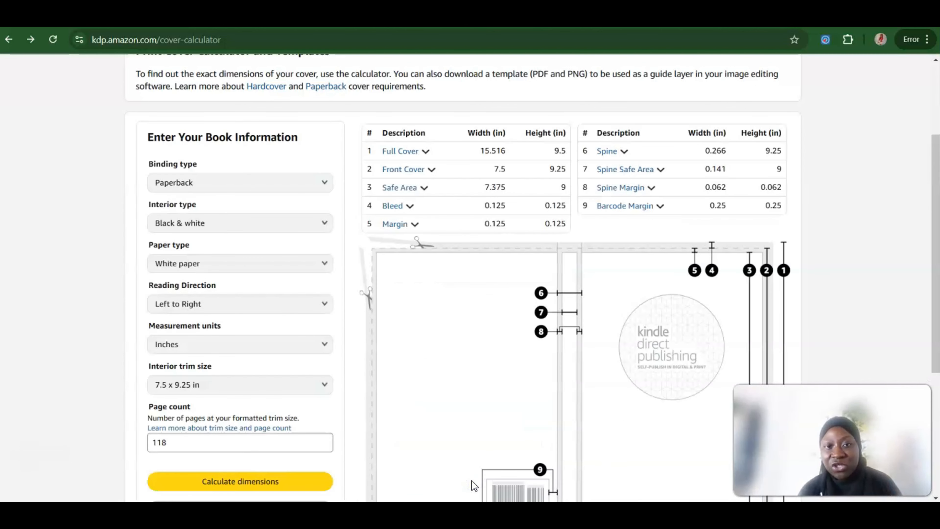
click(448, 445)
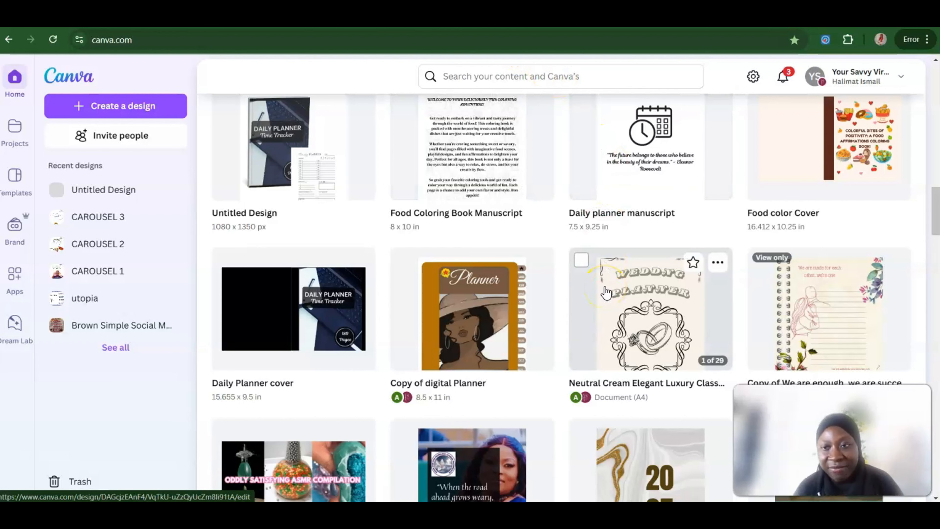
Step: Open the Daily Planner cover design in Canva, examine its layout and size details, and return to the home page
click(312, 316)
click(331, 285)
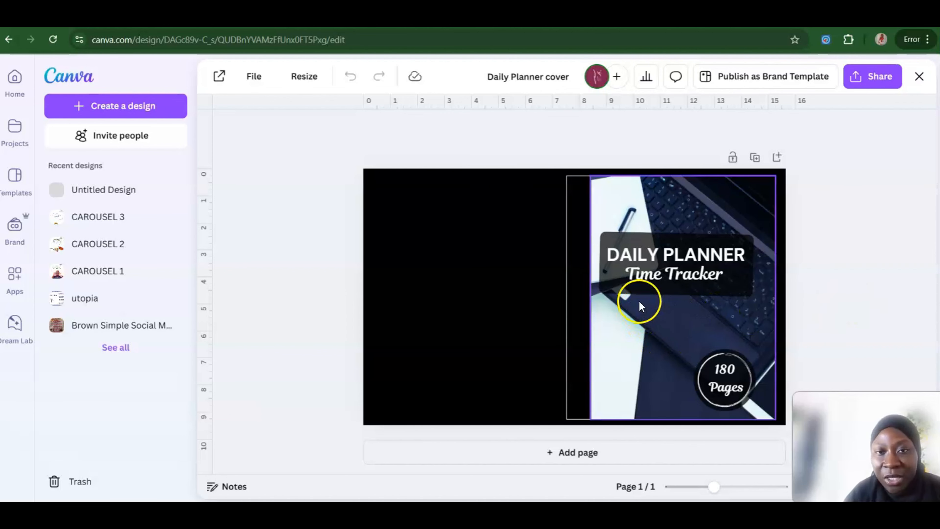
click(412, 201)
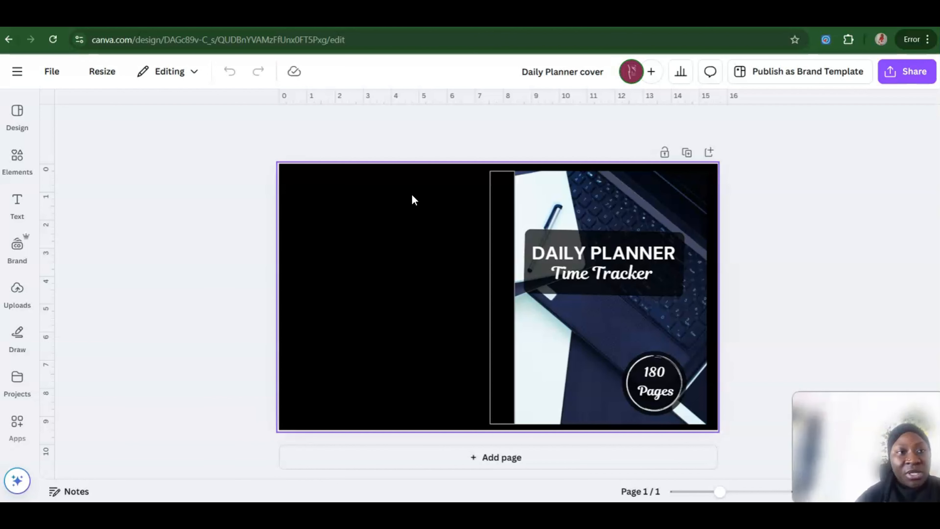
click(54, 74)
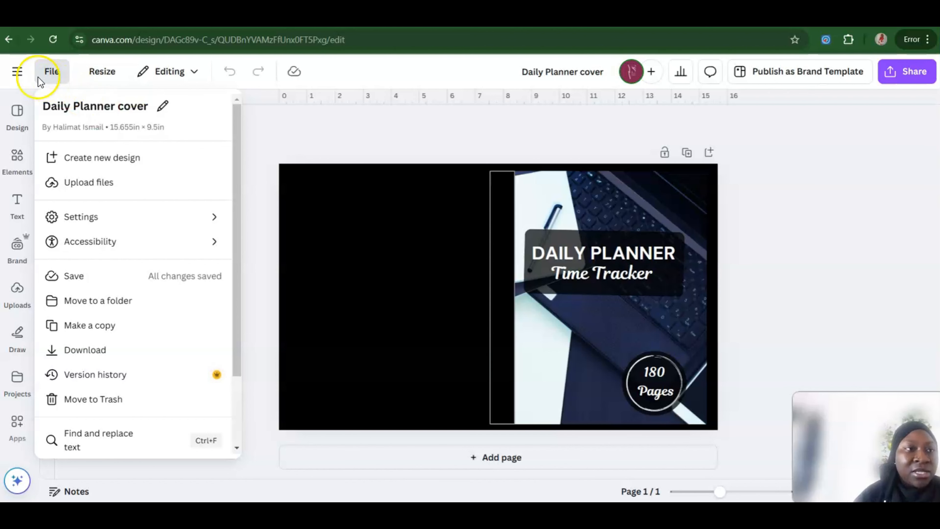
click(18, 72)
click(17, 72)
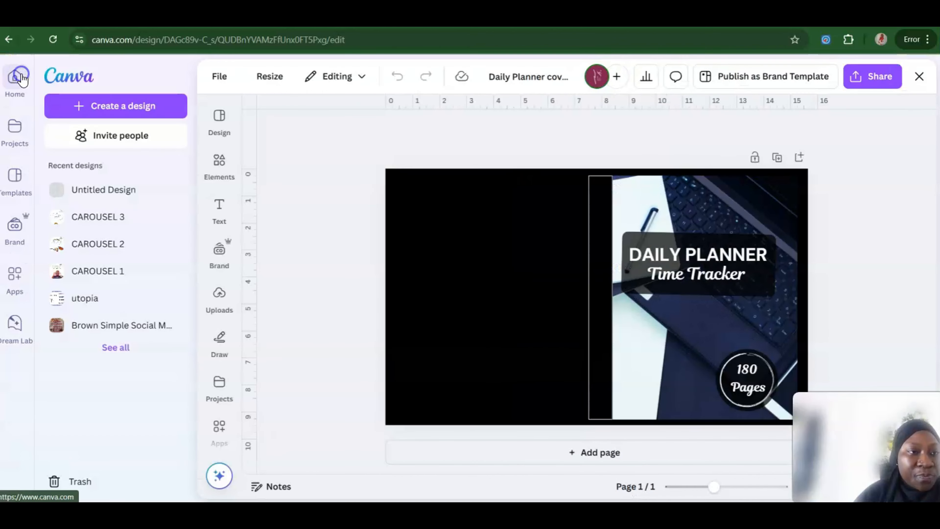
click(14, 86)
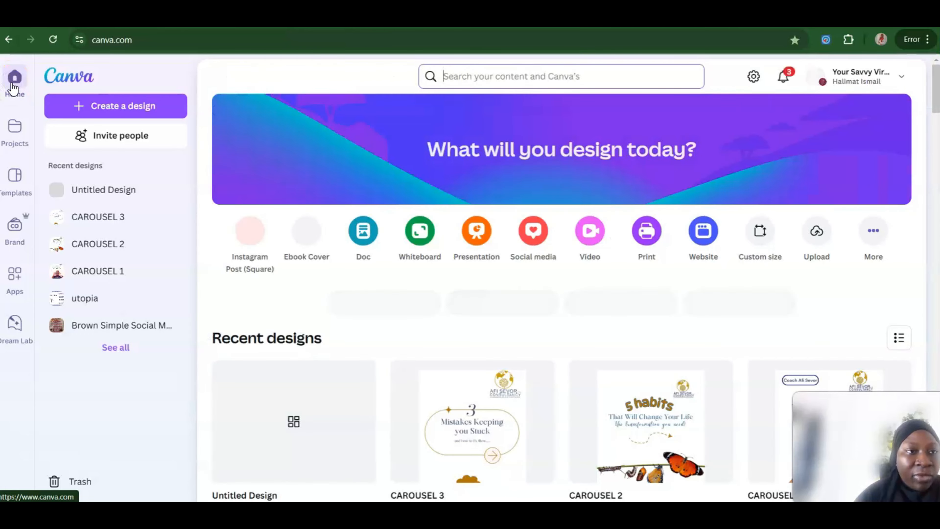
Step: Start a new custom-size design with inches as the unit
click(132, 106)
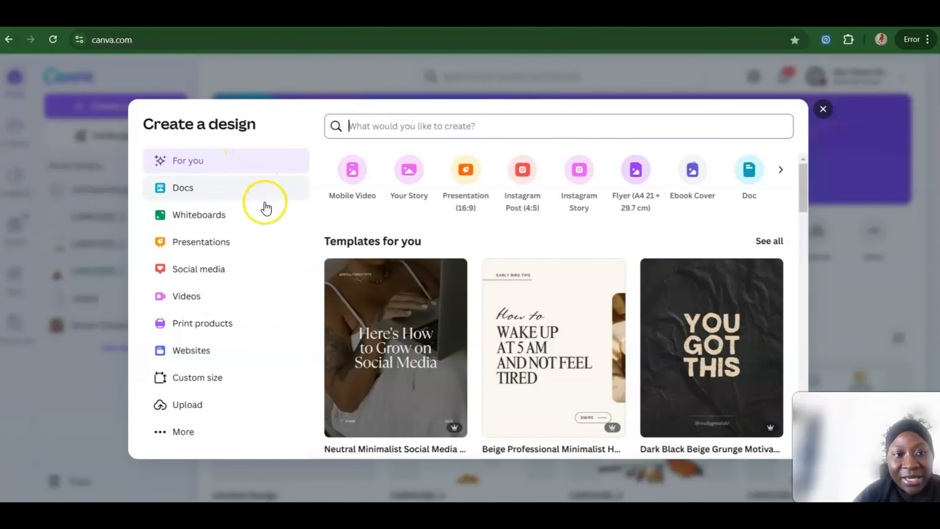
click(192, 378)
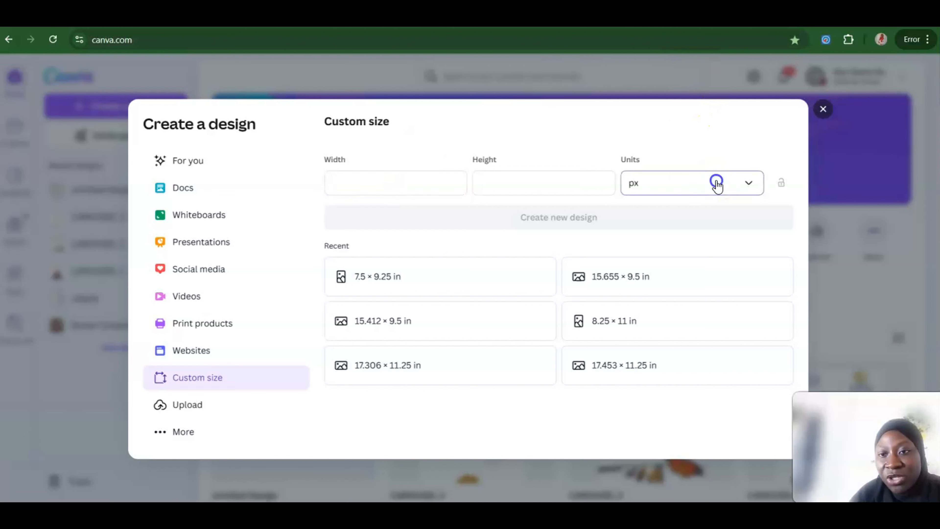
click(713, 183)
click(652, 245)
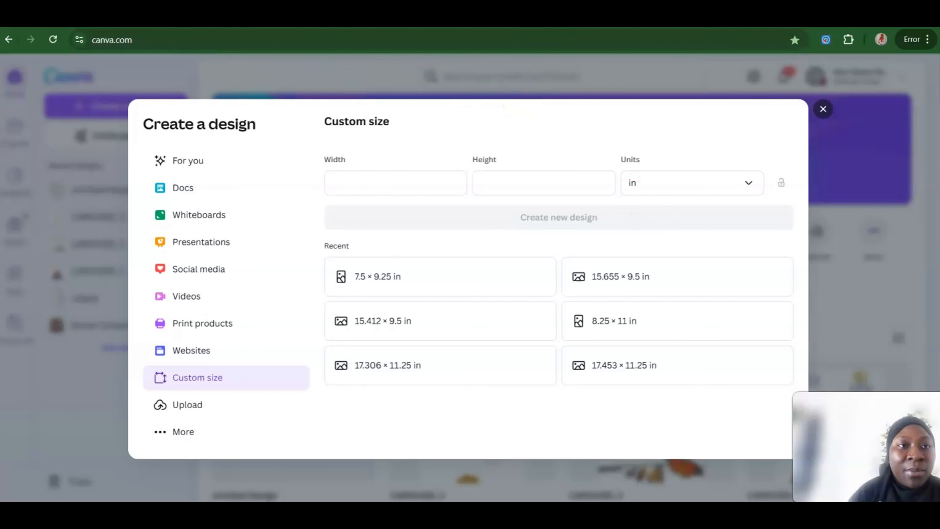
Step: Copy the full cover width from the KDP Cover Calculator and create the Canva design at 15.516 x 9.5 in
click(148, 17)
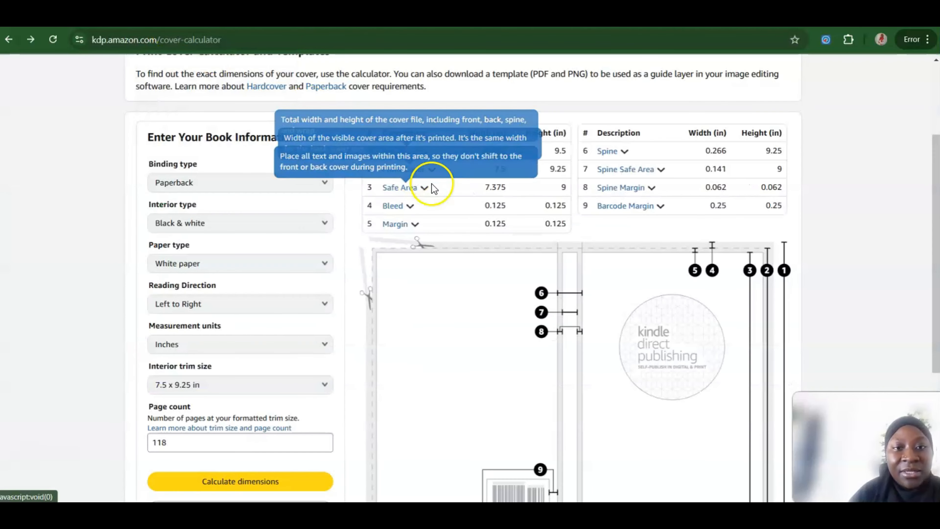
drag(506, 151, 478, 154)
key(ctrl+c)
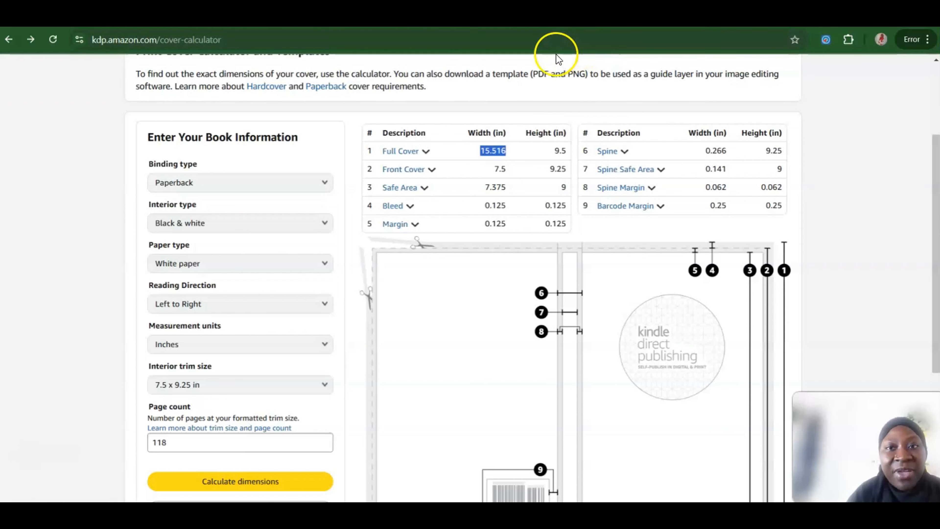
click(569, 17)
click(401, 178)
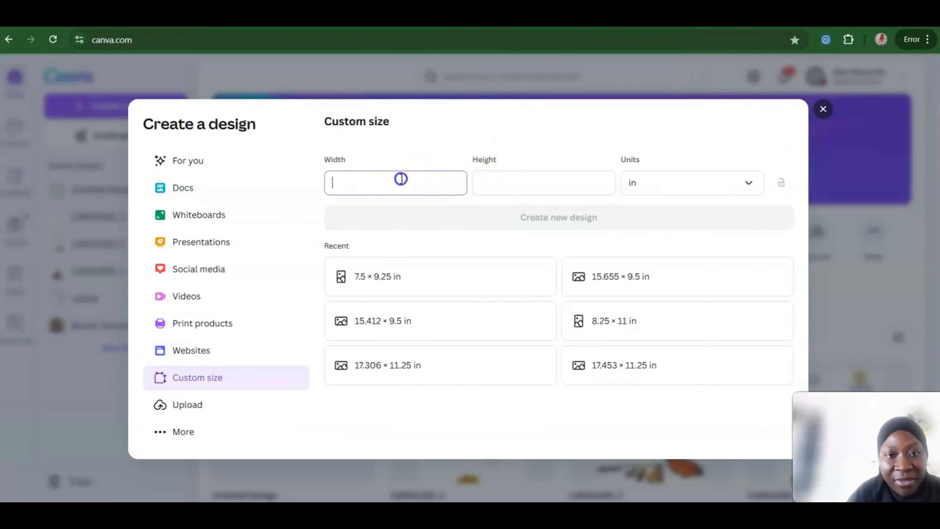
key(ctrl+v)
click(483, 183)
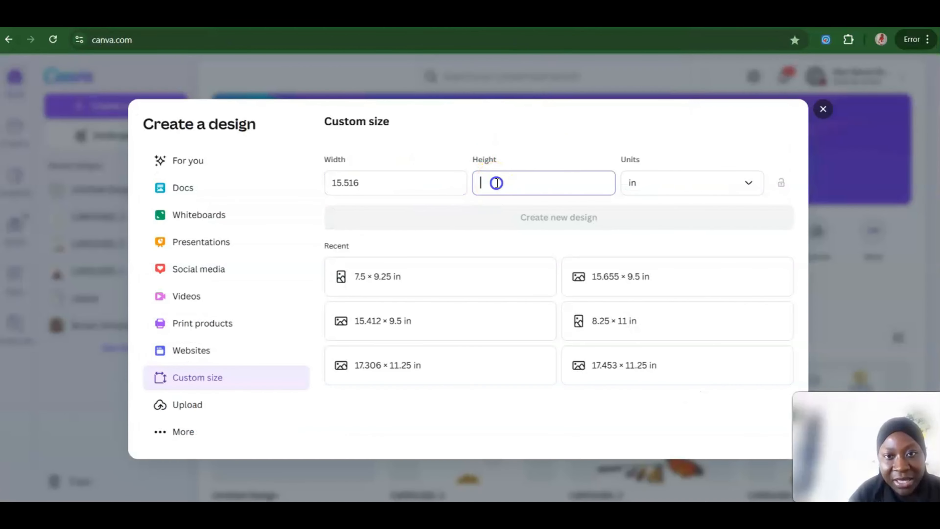
text(9.5)
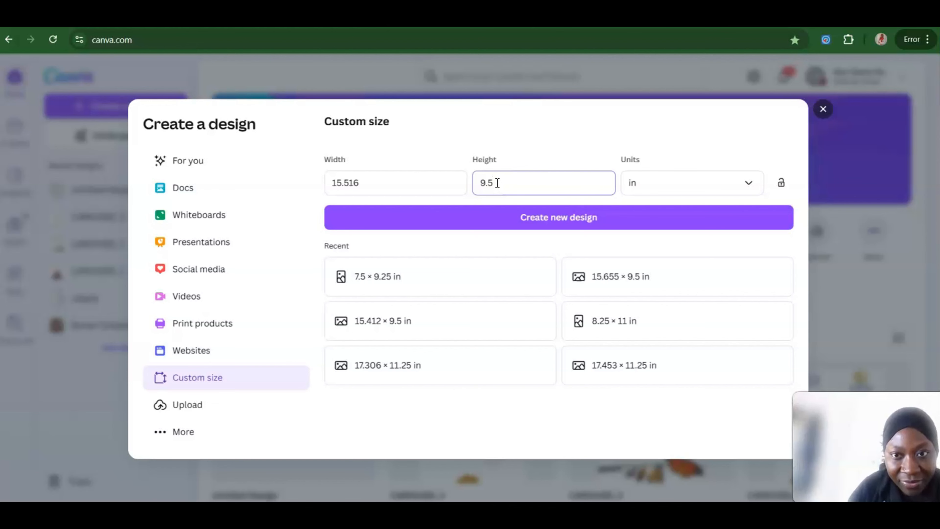
click(527, 226)
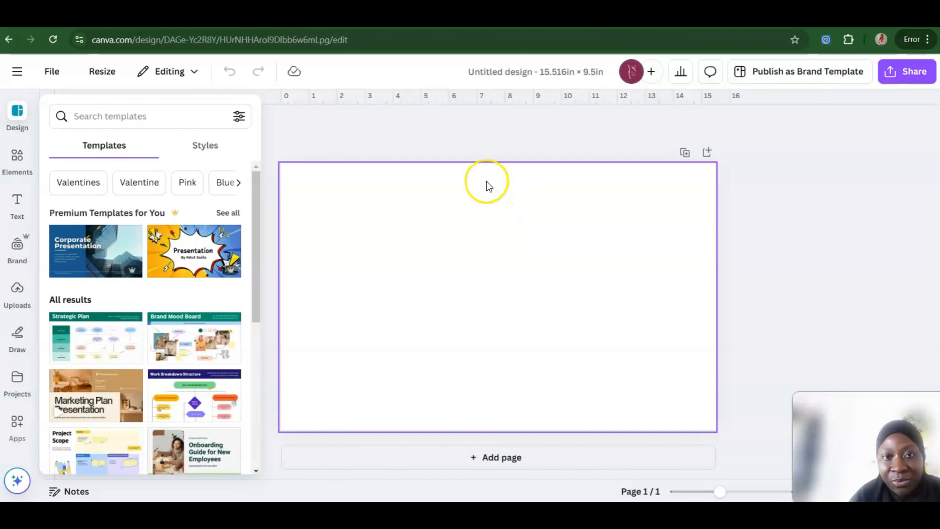
Step: Search the templates for "planners cover" and apply the yellow floral Daily Planner template to the blank page
click(476, 440)
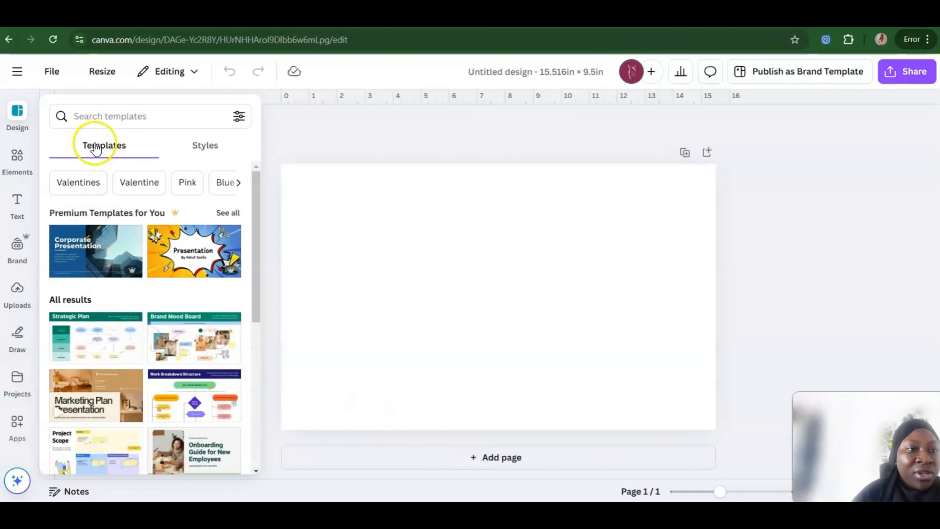
click(114, 115)
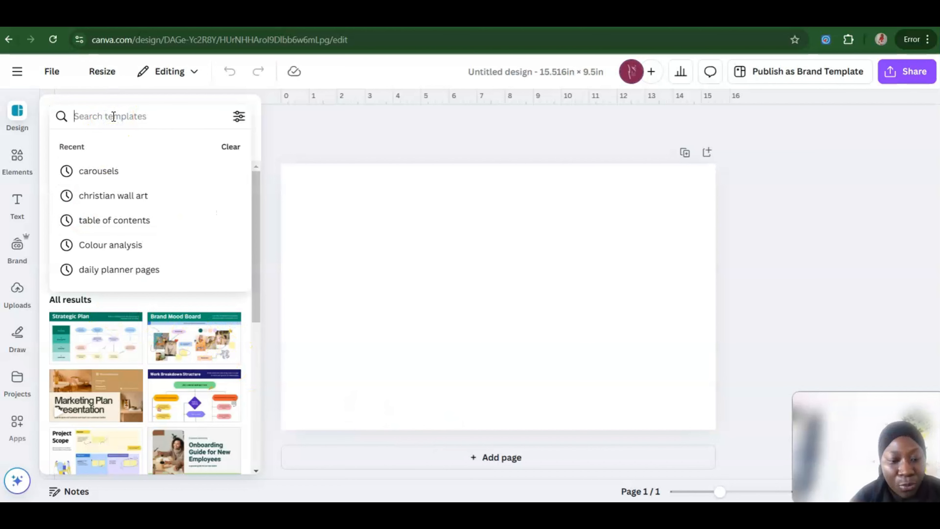
text(plann)
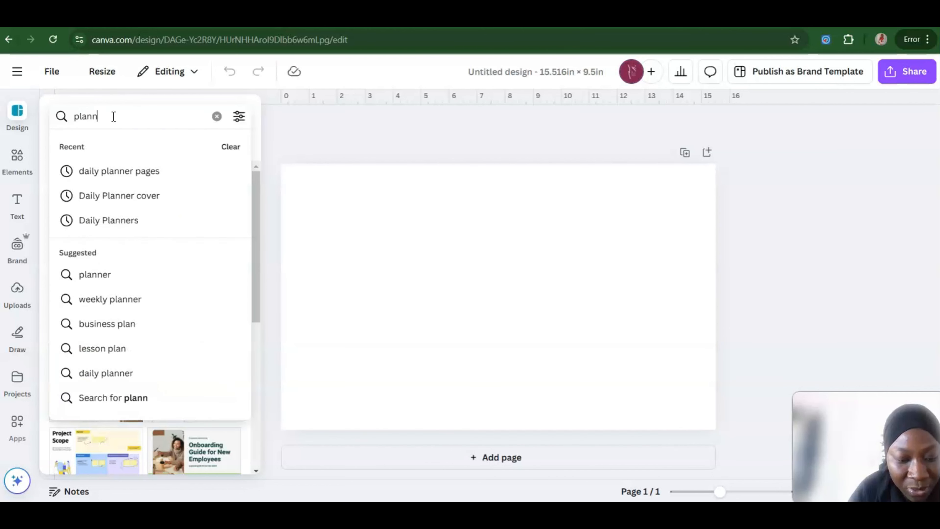
text(ers cover)
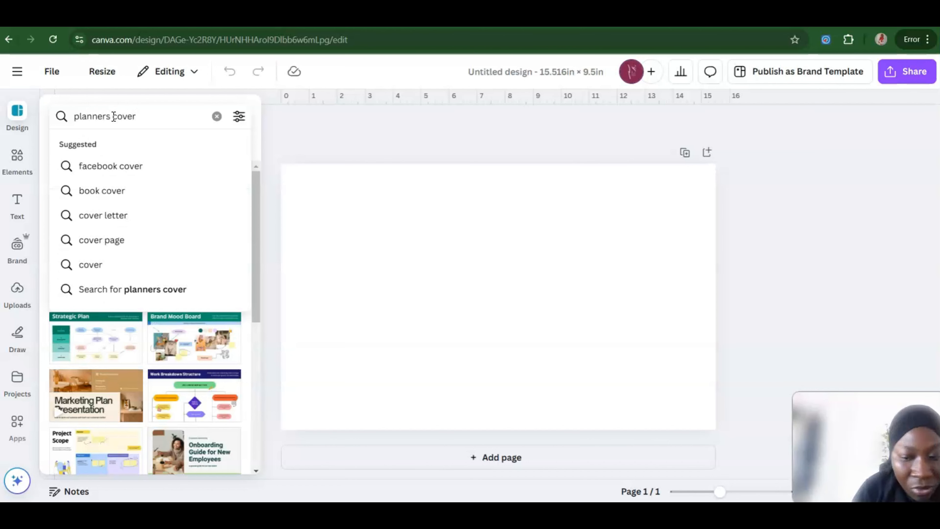
key(Return)
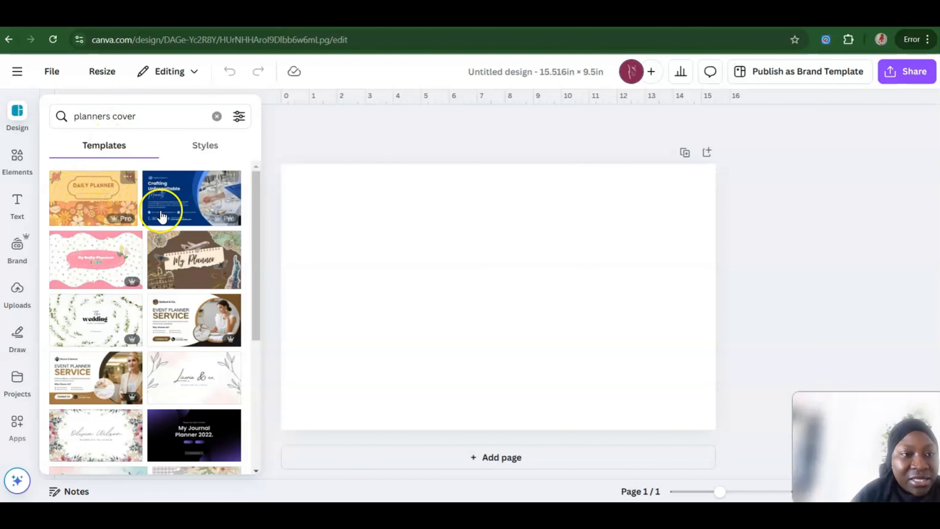
drag(256, 220, 252, 196)
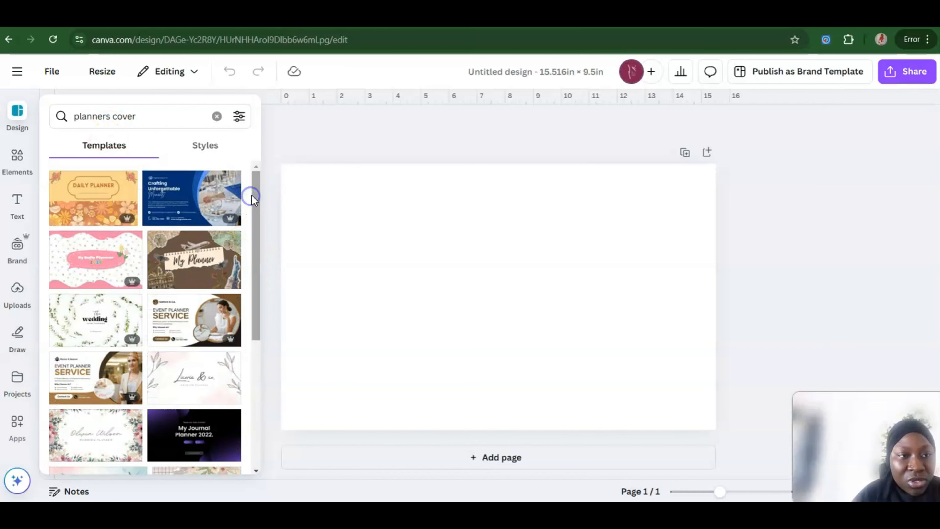
click(108, 184)
click(570, 319)
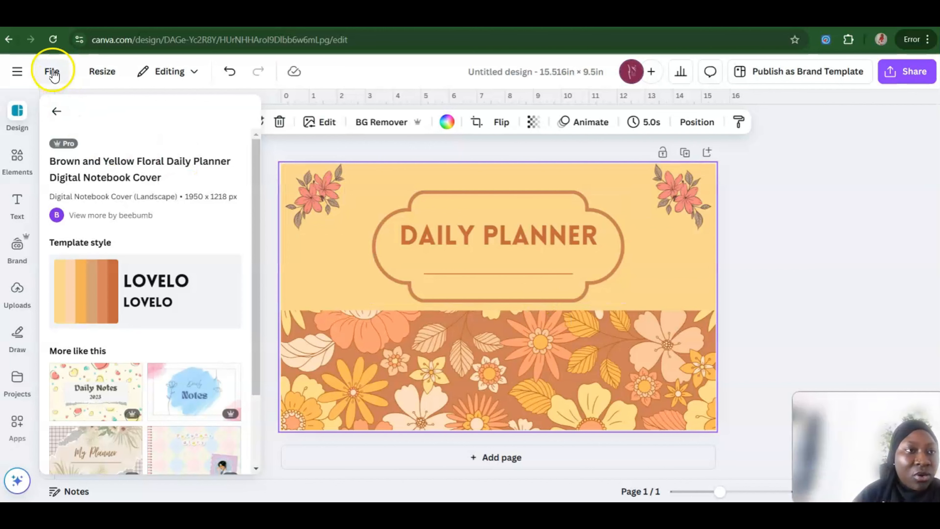
Step: Return to the home page and open the Daily planner manuscript design from the recent designs
click(15, 71)
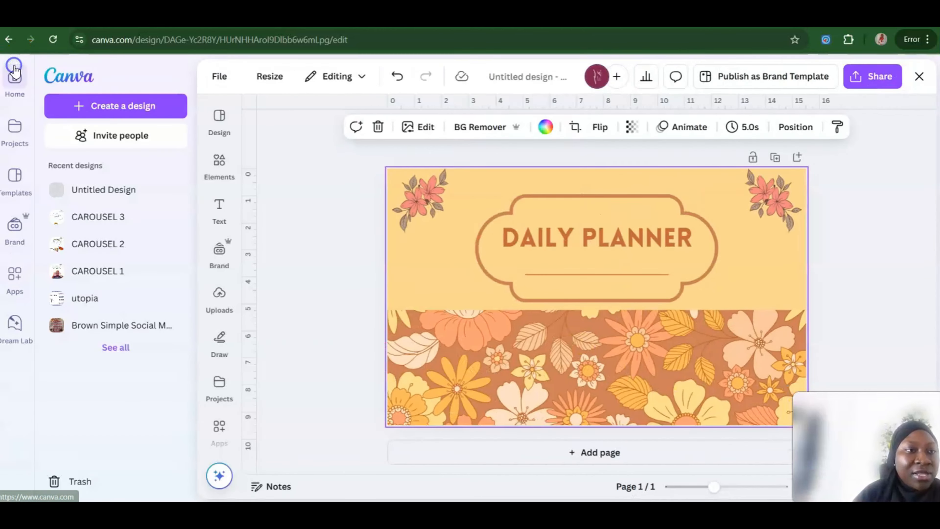
click(18, 86)
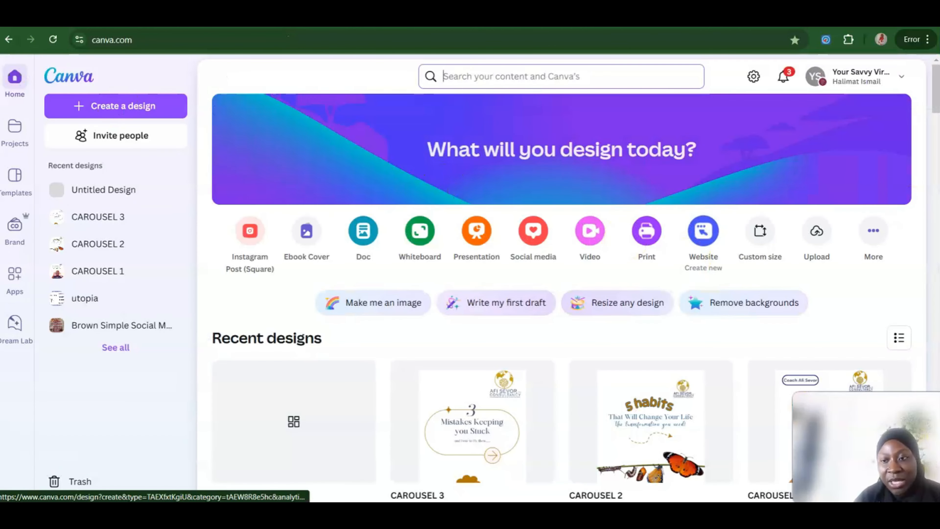
drag(936, 93, 936, 201)
click(661, 217)
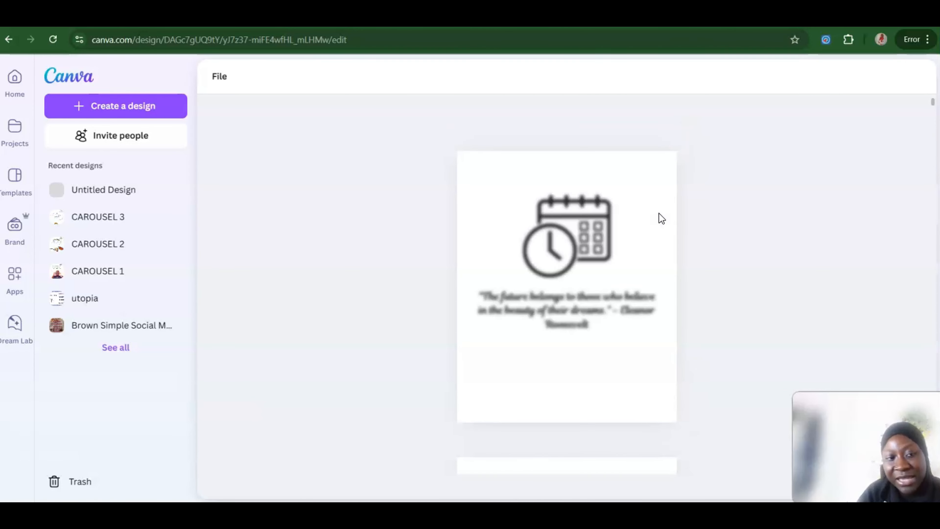
Step: Examine the first pages of the planner manuscript and review the full and front cover dimensions in the KDP Cover Calculator
click(780, 253)
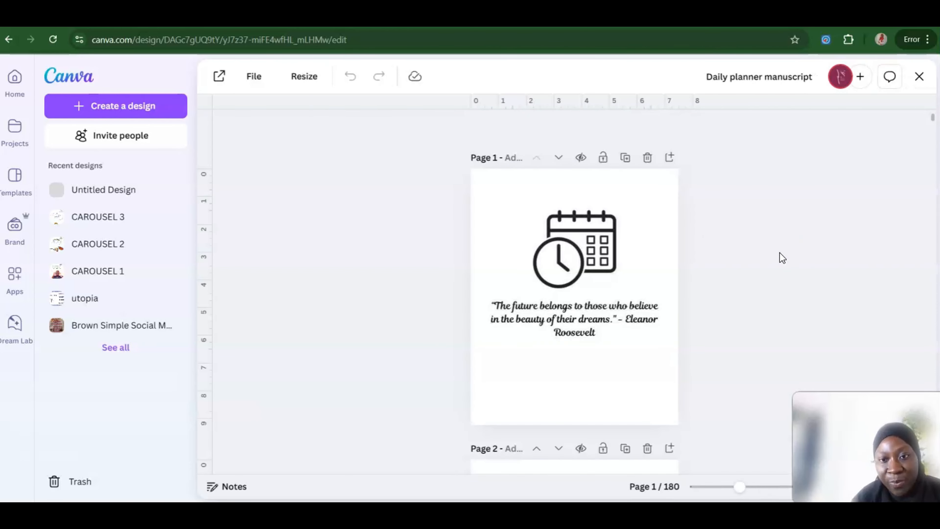
click(777, 236)
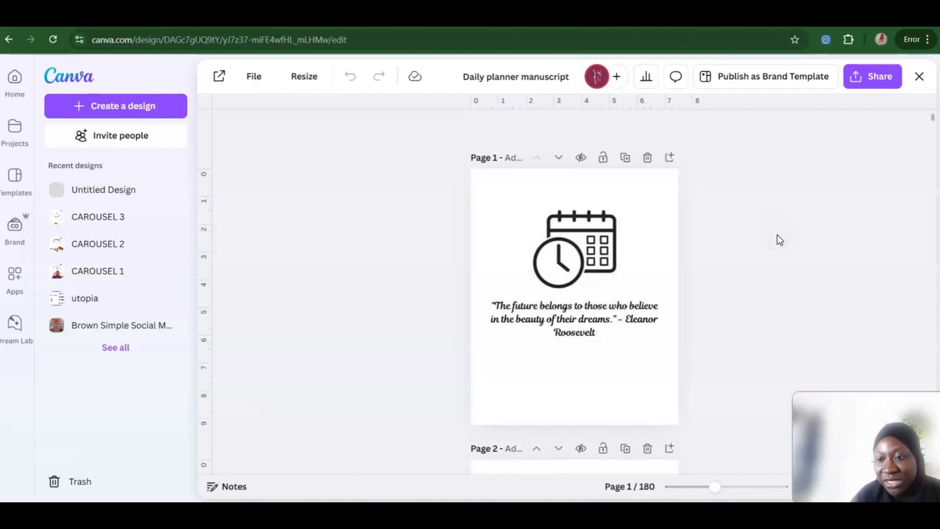
click(786, 237)
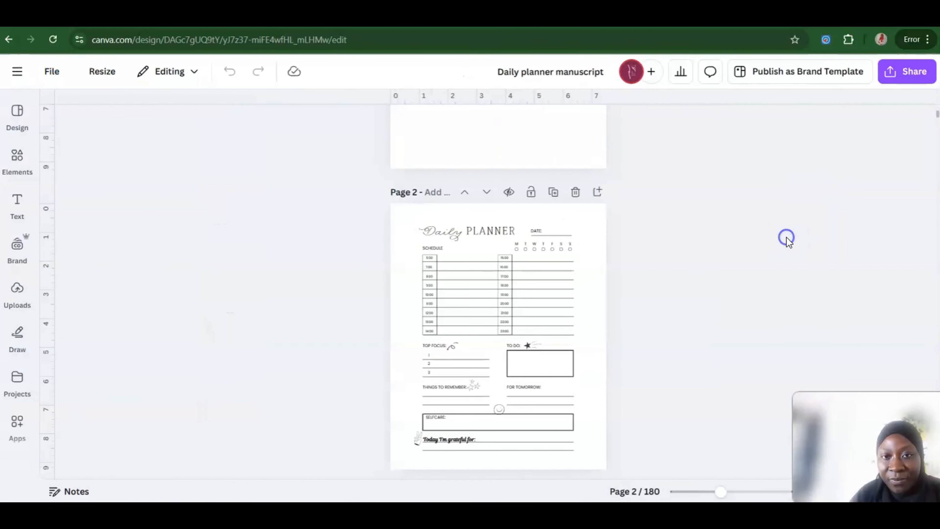
scroll(786, 238, down, 1)
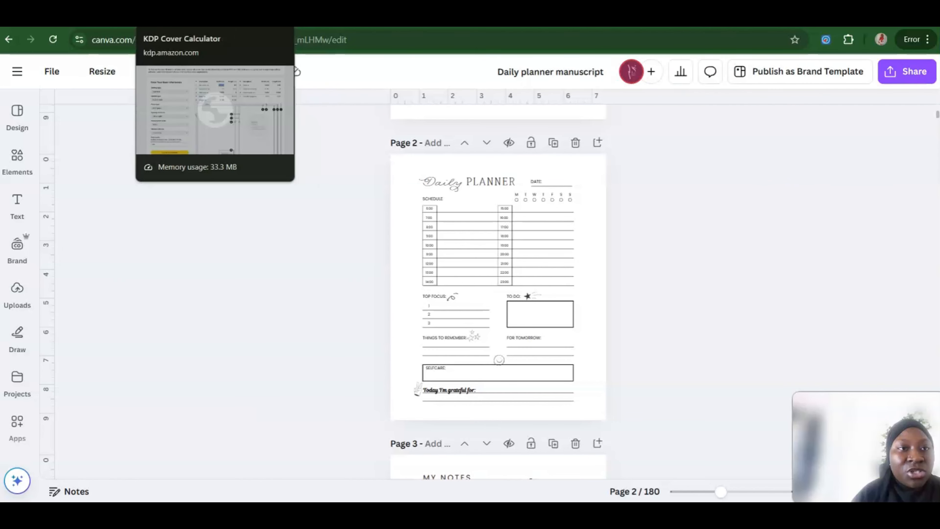
click(177, 15)
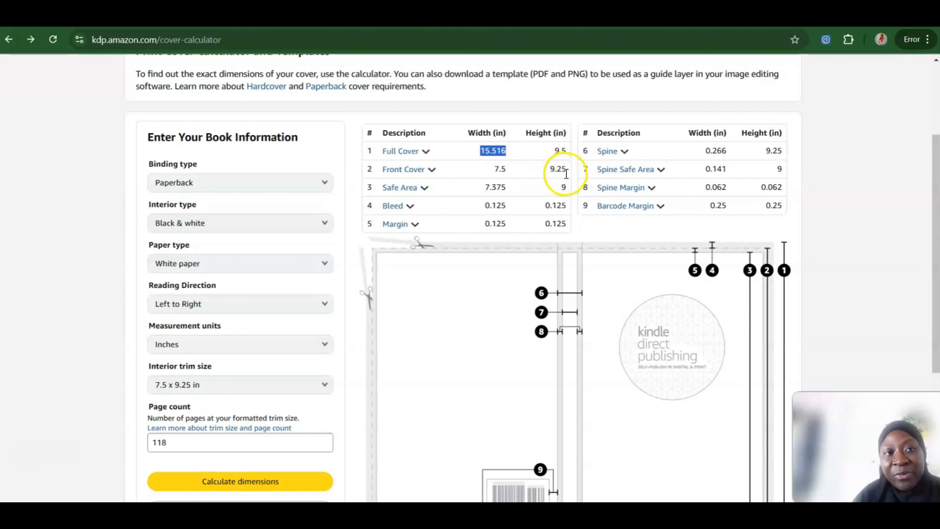
click(512, 19)
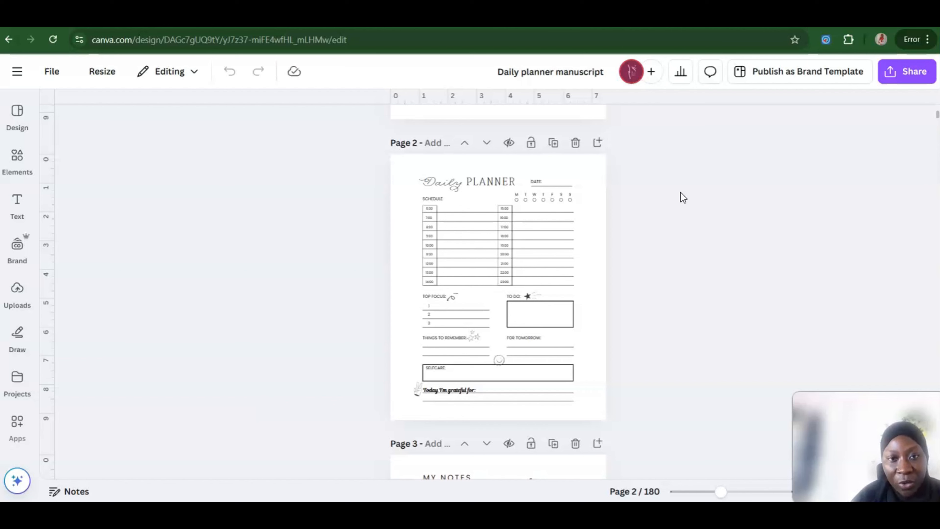
Step: Search the templates for "planner pages" and browse the interior page layouts
click(17, 113)
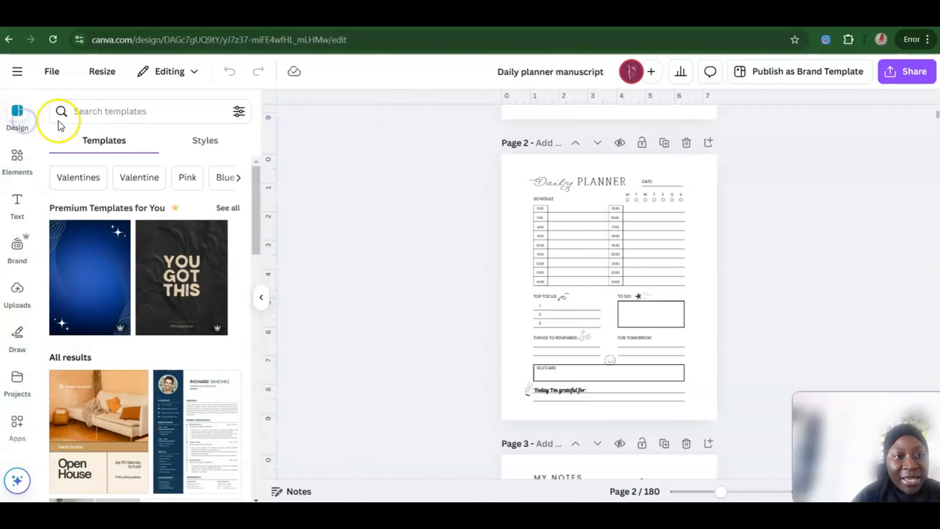
click(135, 110)
text(plan)
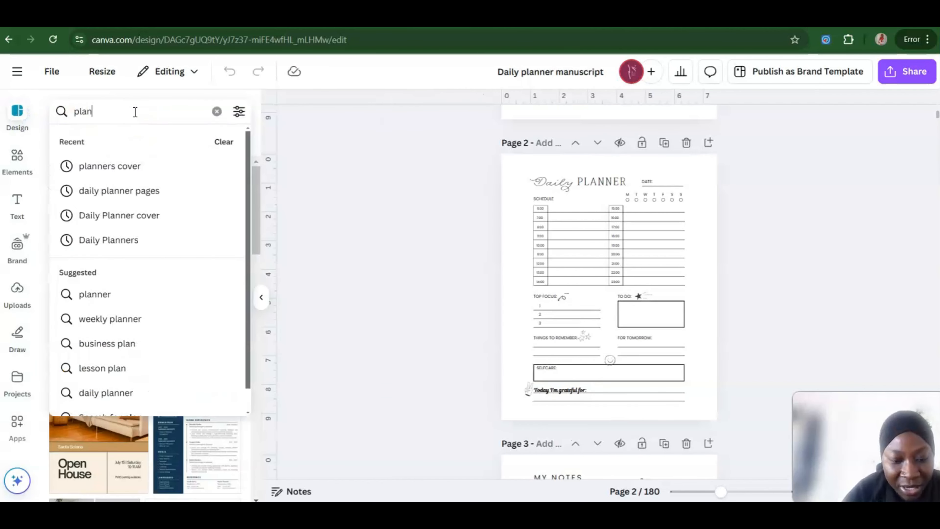
text(ner pages)
key(Return)
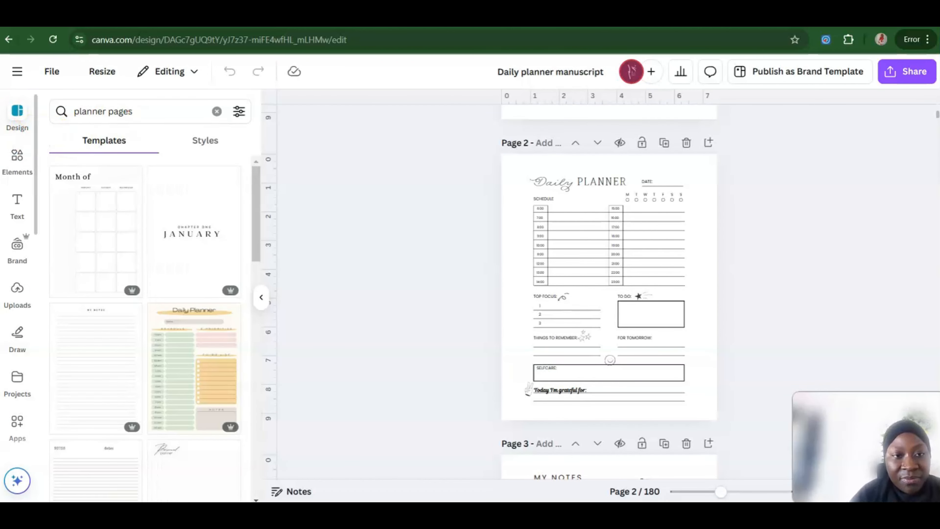
drag(254, 193, 262, 306)
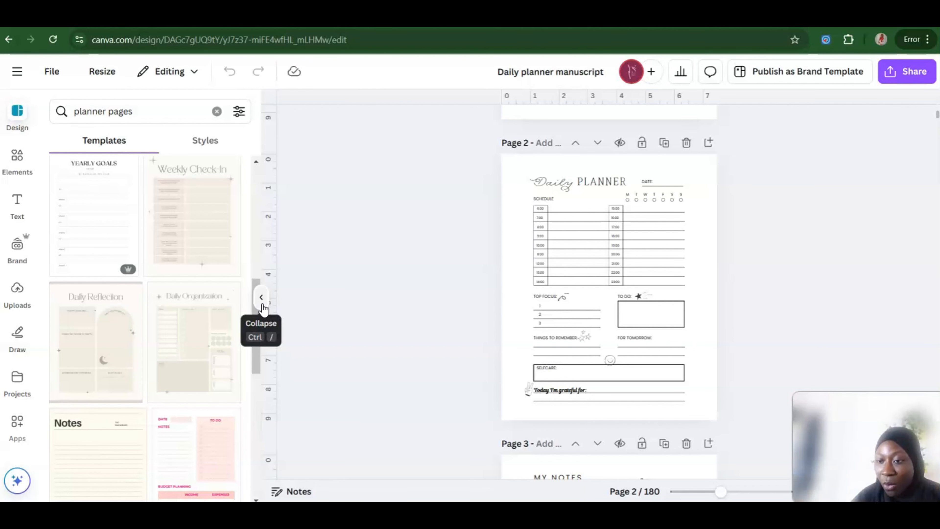
Step: Open the Black Money Tips Professional Ebook Cover design from the home page and show the templates suggested for it
click(19, 78)
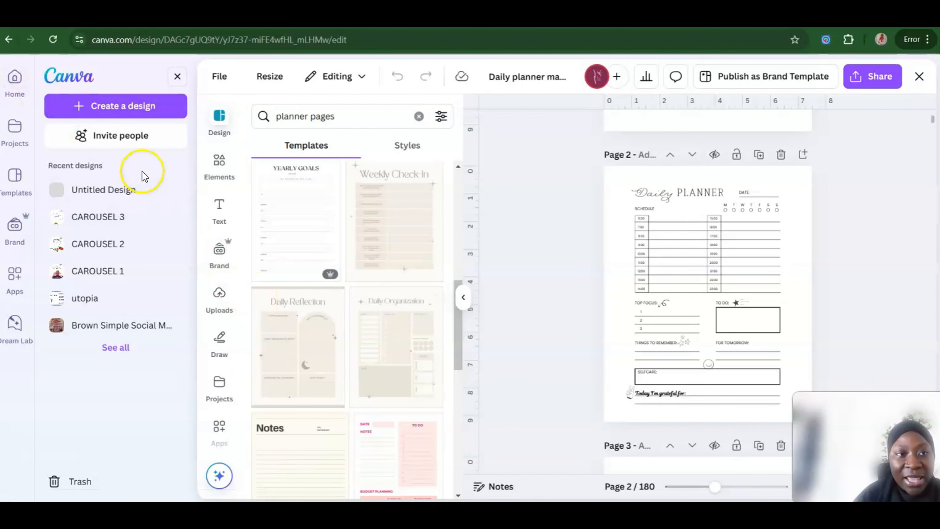
click(8, 85)
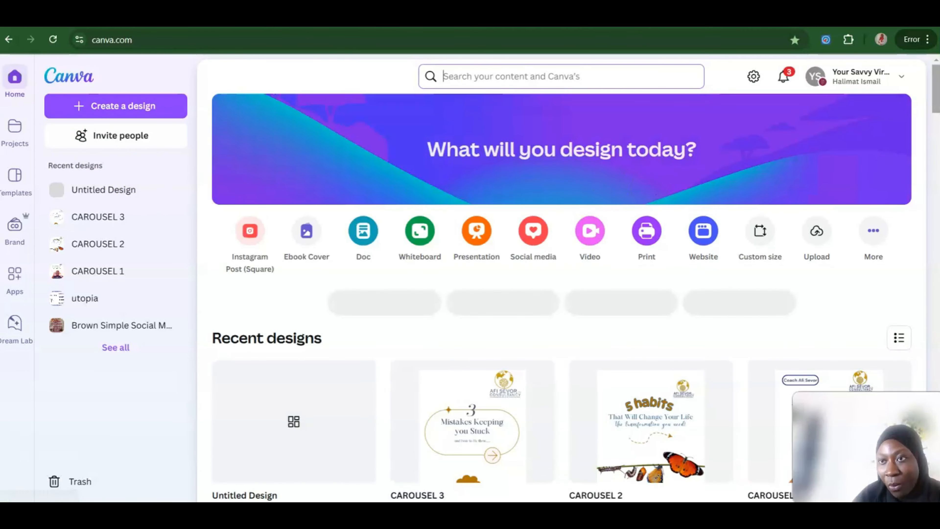
drag(934, 80, 934, 337)
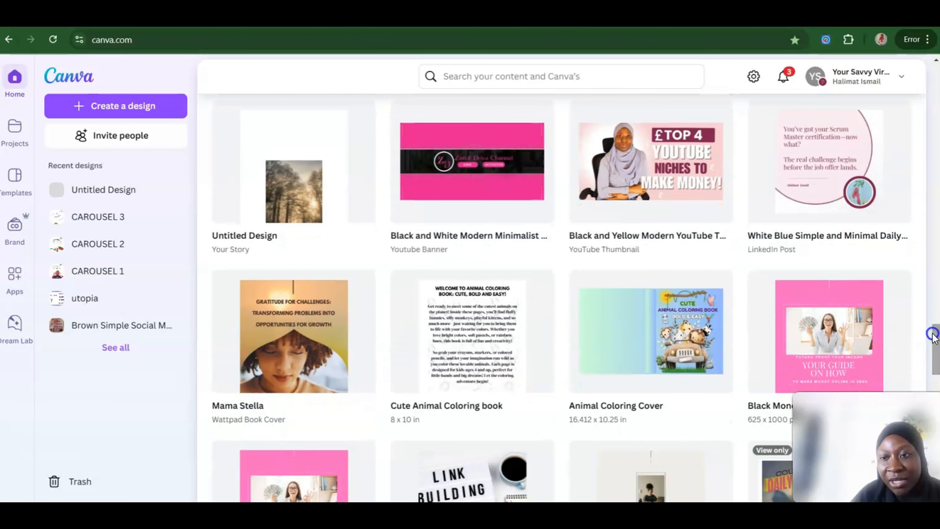
click(834, 322)
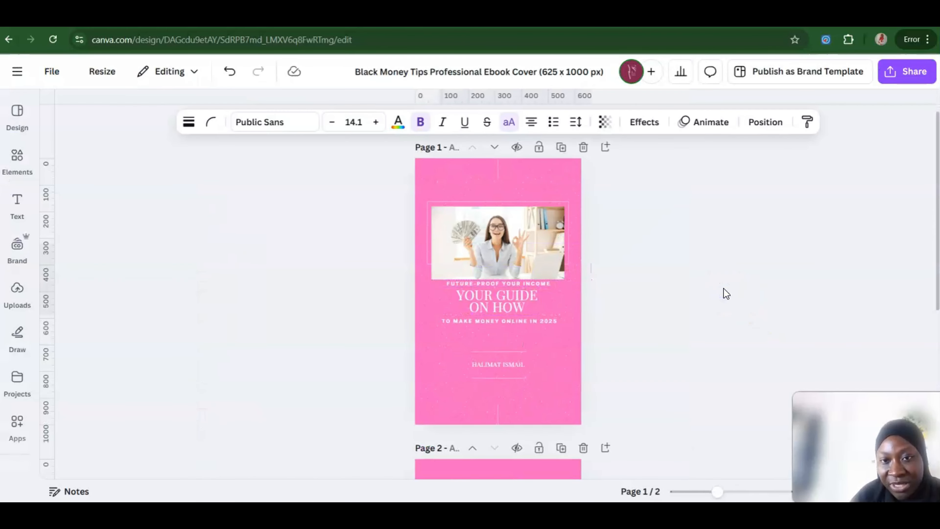
click(686, 311)
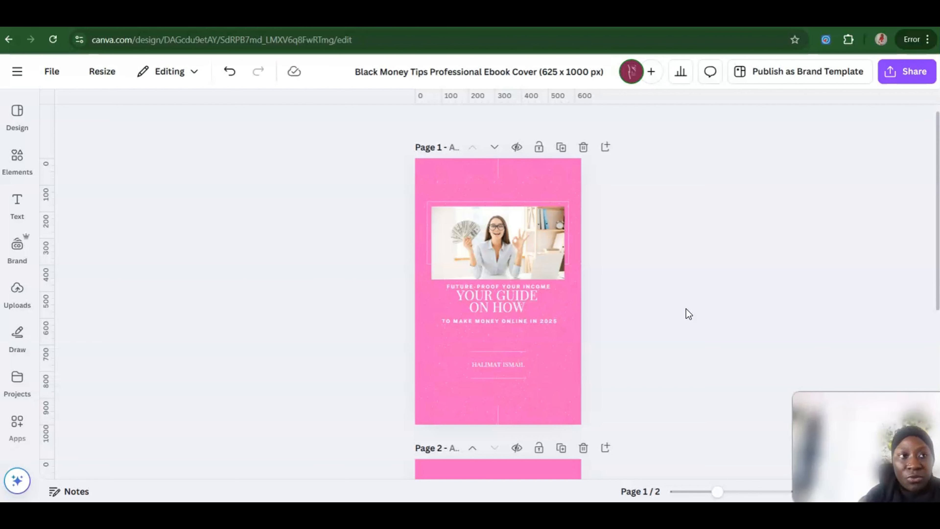
click(18, 111)
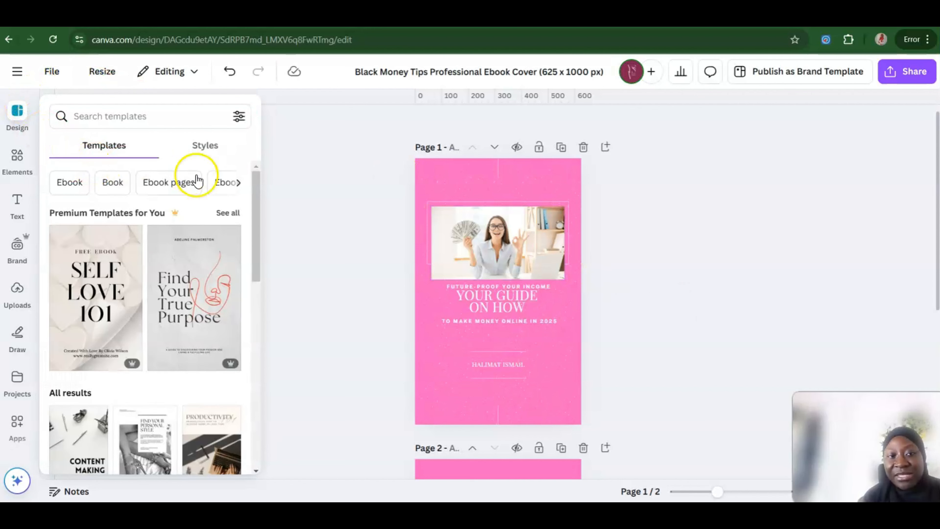
Step: Return to the home page and open the Wattpad Book Cover version of Black Money Tips Professional Ebook Cover from the recent designs
click(16, 73)
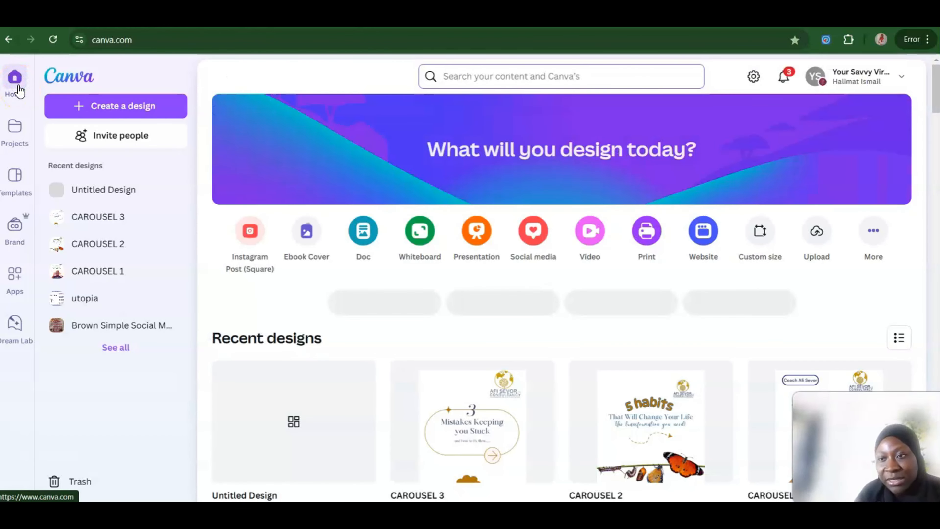
drag(934, 80, 937, 360)
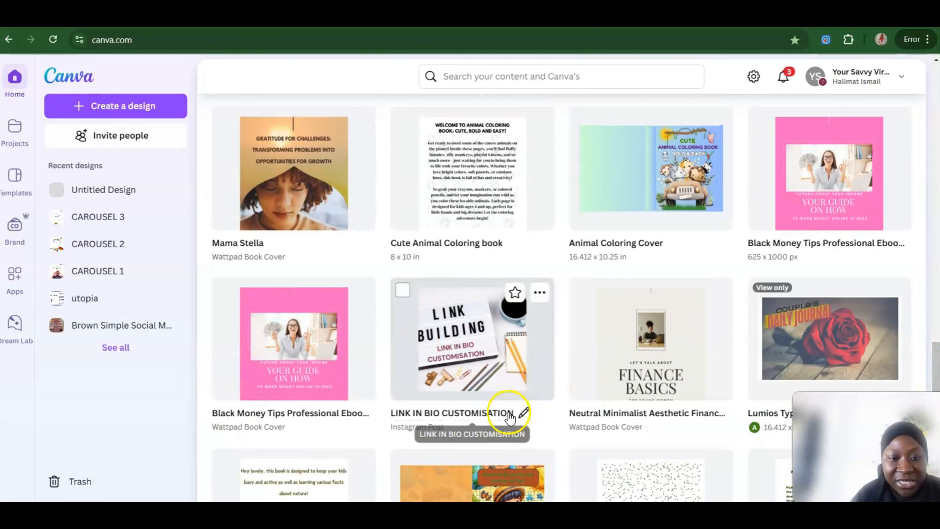
click(313, 370)
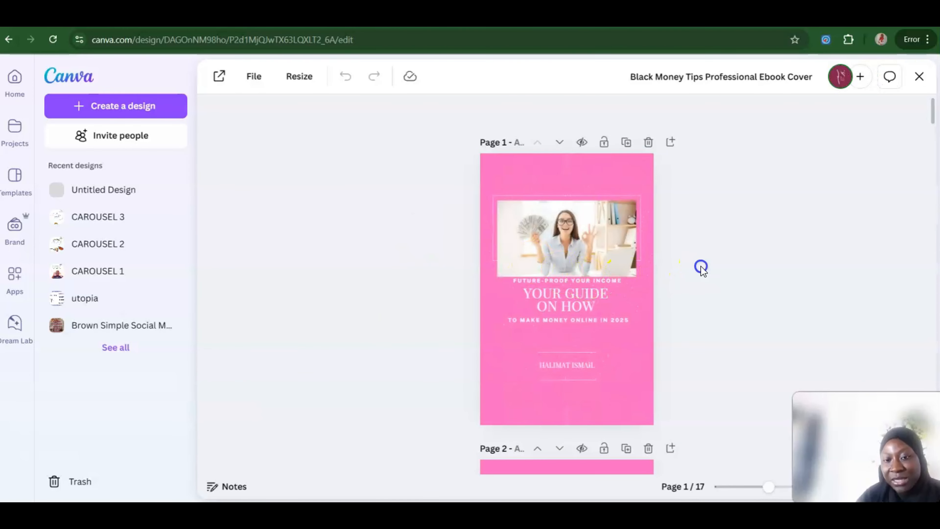
Step: Examine the ebook's author and chapter pages and look at the templates offered for it
scroll(703, 271, down, 5)
scroll(700, 266, down, 10)
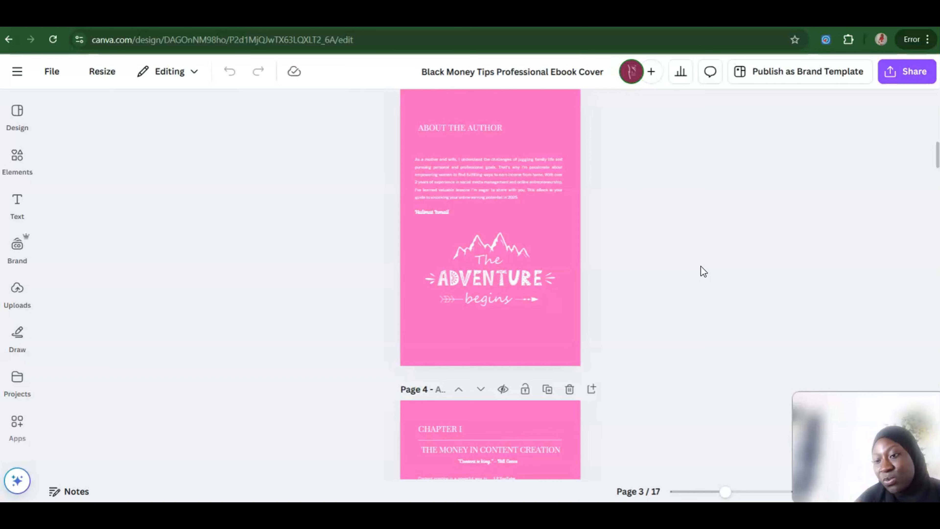
scroll(703, 271, down, 5)
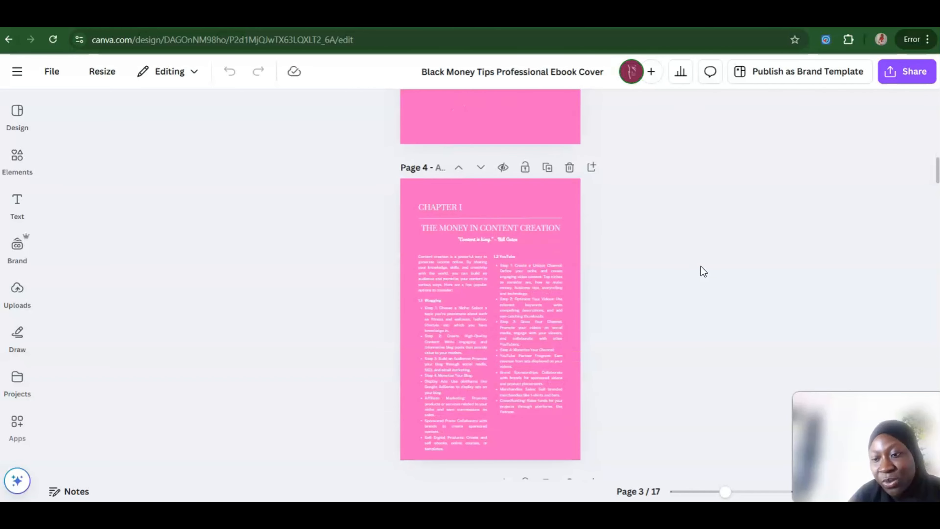
scroll(701, 266, down, 8)
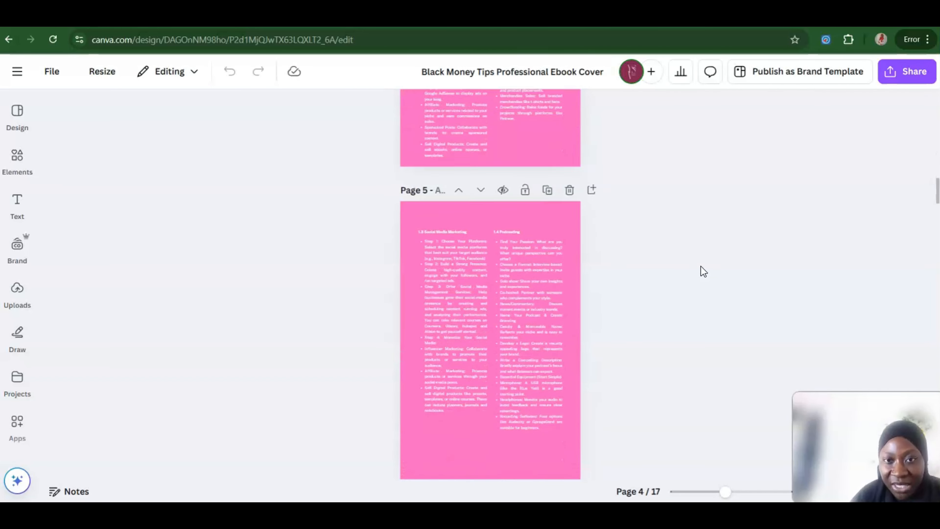
scroll(700, 266, down, 4)
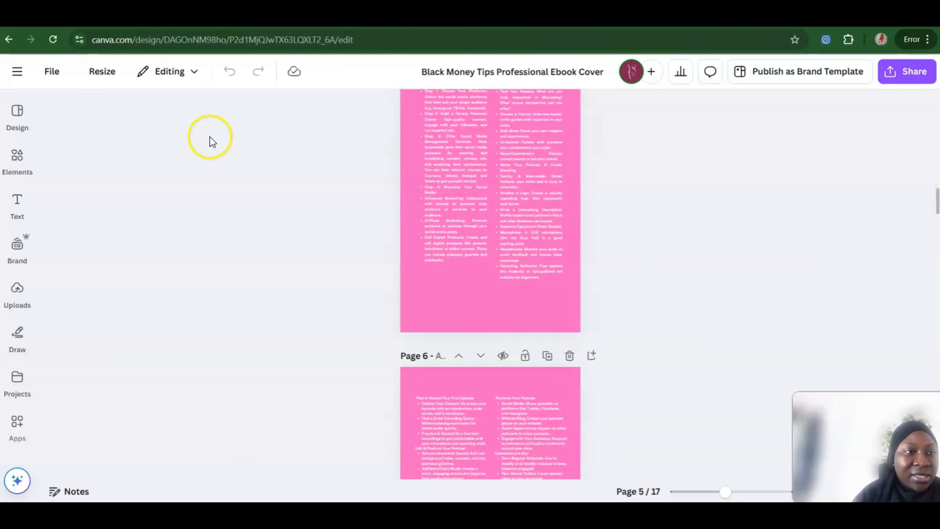
click(17, 113)
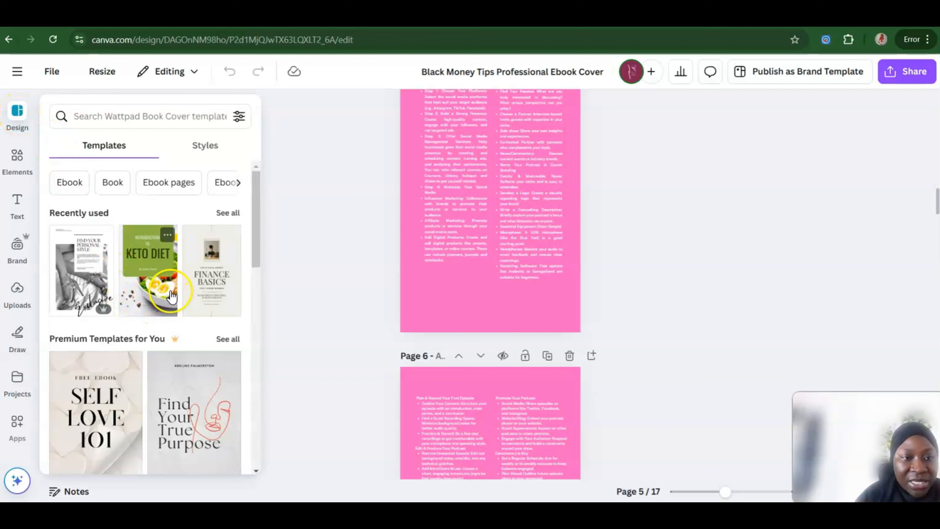
click(779, 277)
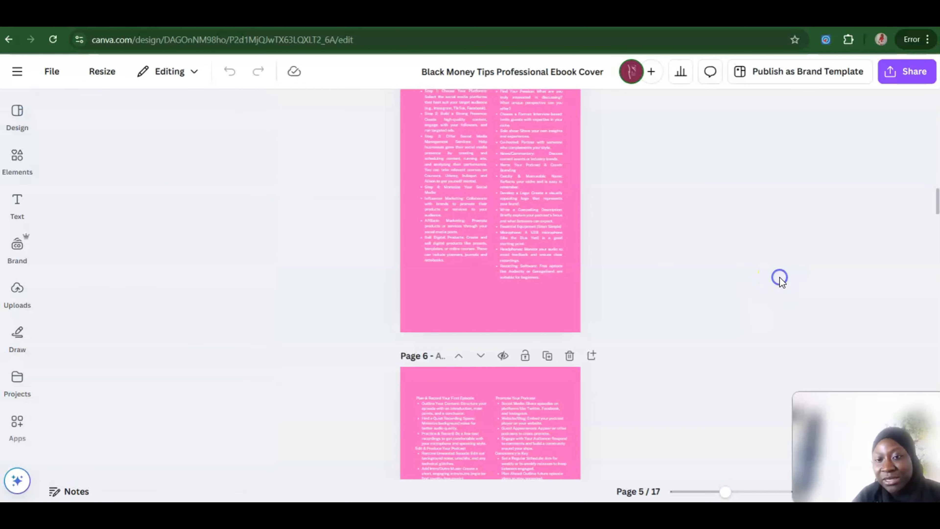
scroll(781, 282, down, 1)
scroll(779, 277, down, 10)
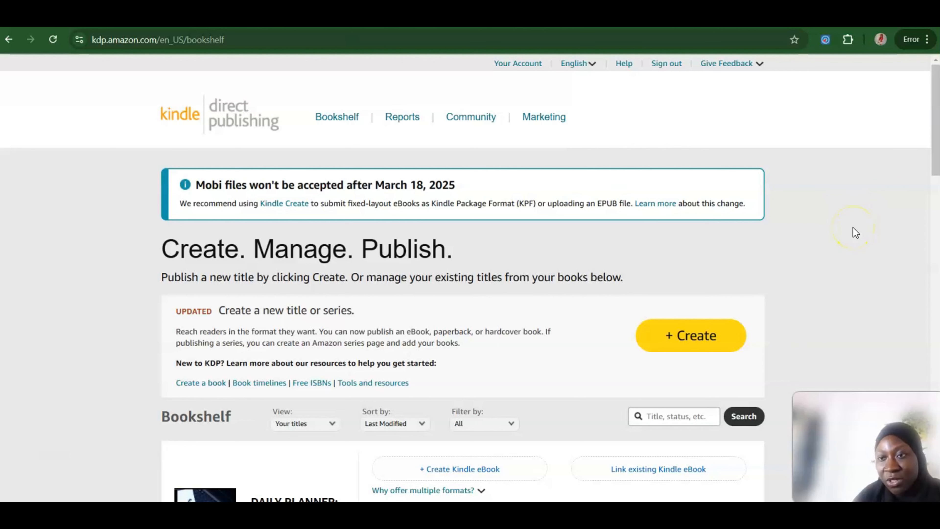
Step: Browse the existing titles and their publishing status in the Kindle Direct Publishing bookshelf
scroll(852, 226, down, 5)
scroll(856, 224, down, 13)
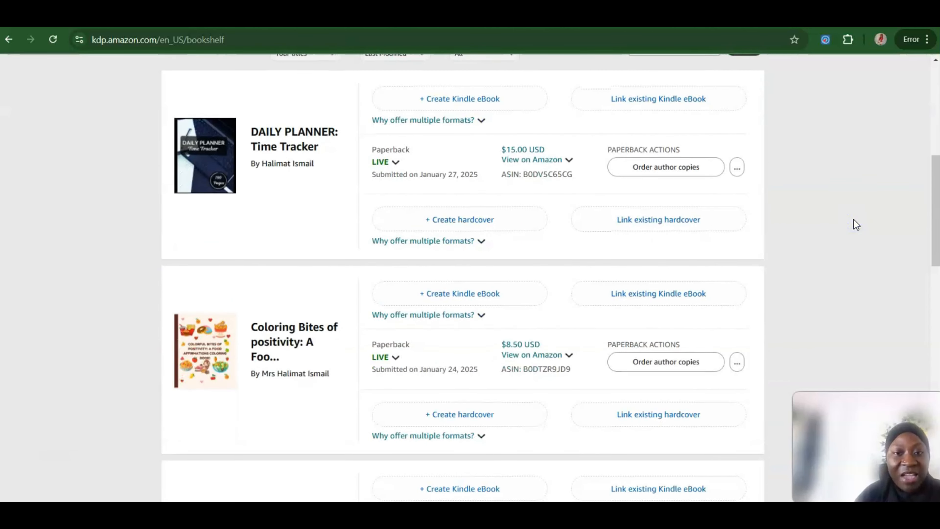
scroll(856, 225, down, 11)
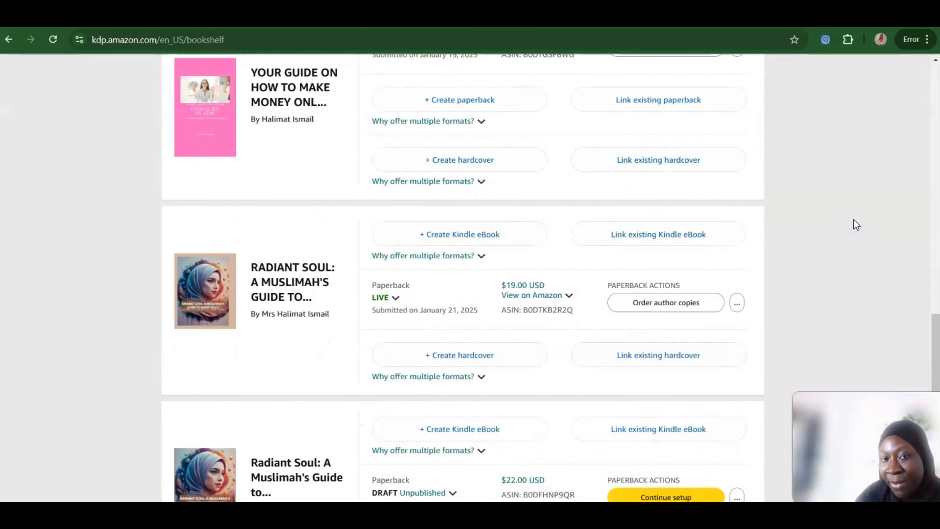
scroll(856, 225, up, 8)
scroll(856, 225, up, 20)
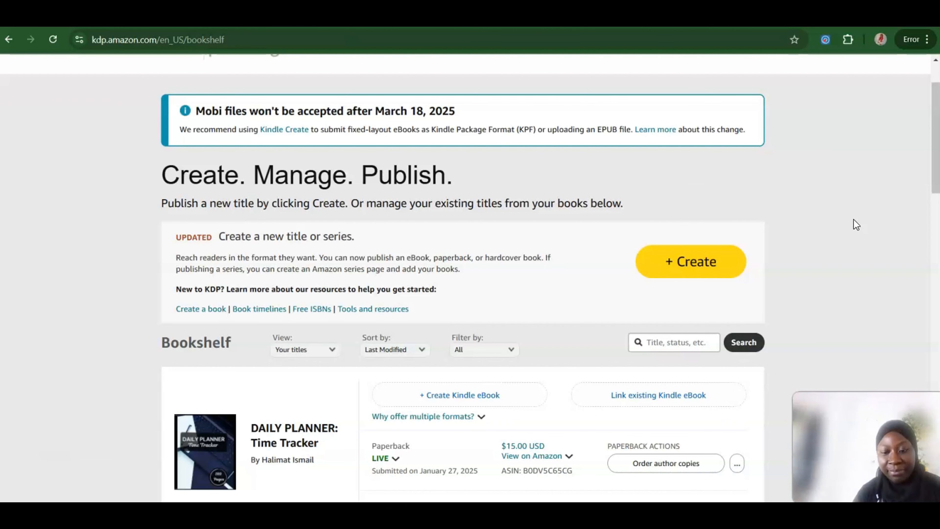
scroll(856, 224, up, 2)
scroll(856, 224, up, 2)
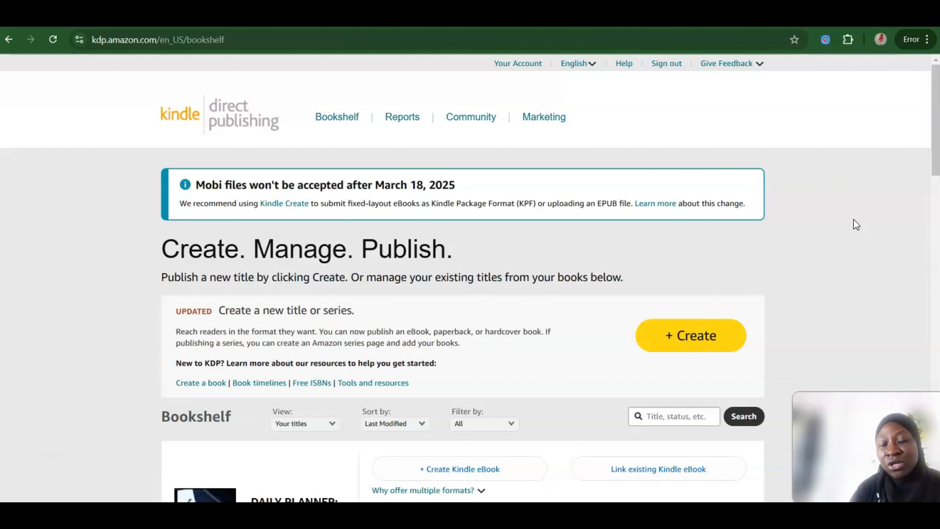
Step: Start a new title, review the available book formats and choose to create a Kindle eBook
click(689, 335)
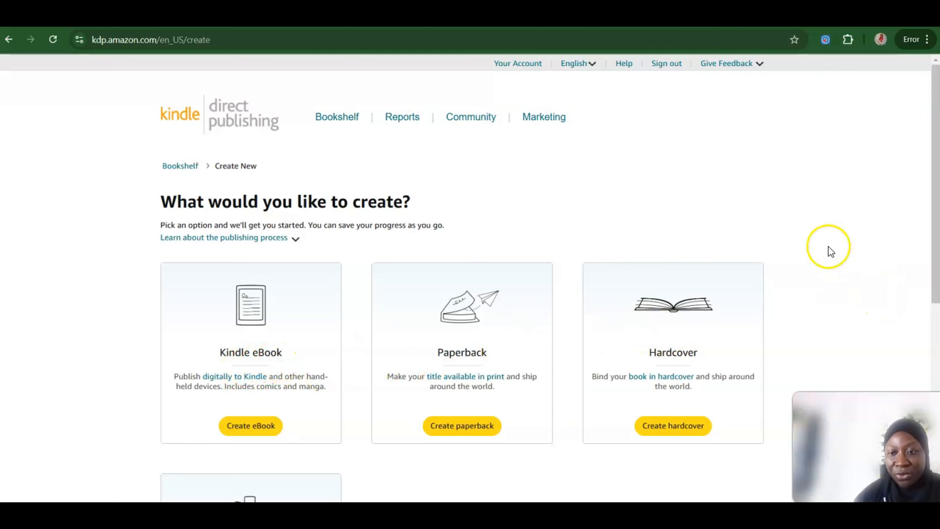
scroll(828, 246, down, 6)
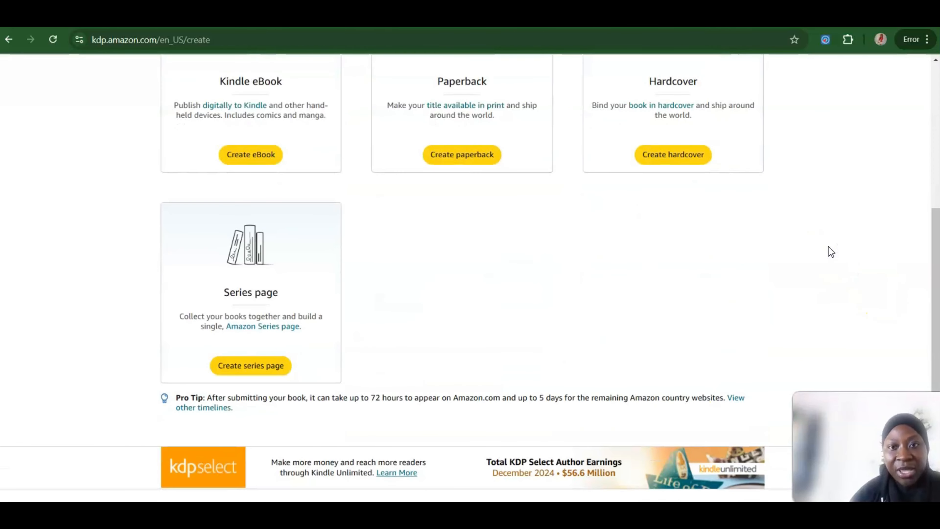
scroll(828, 246, up, 1)
scroll(828, 247, up, 4)
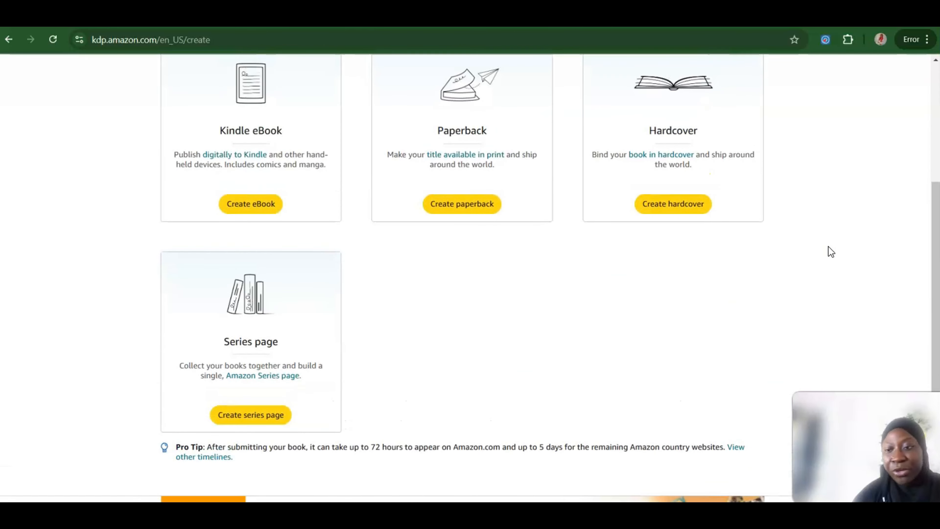
scroll(828, 247, down, 3)
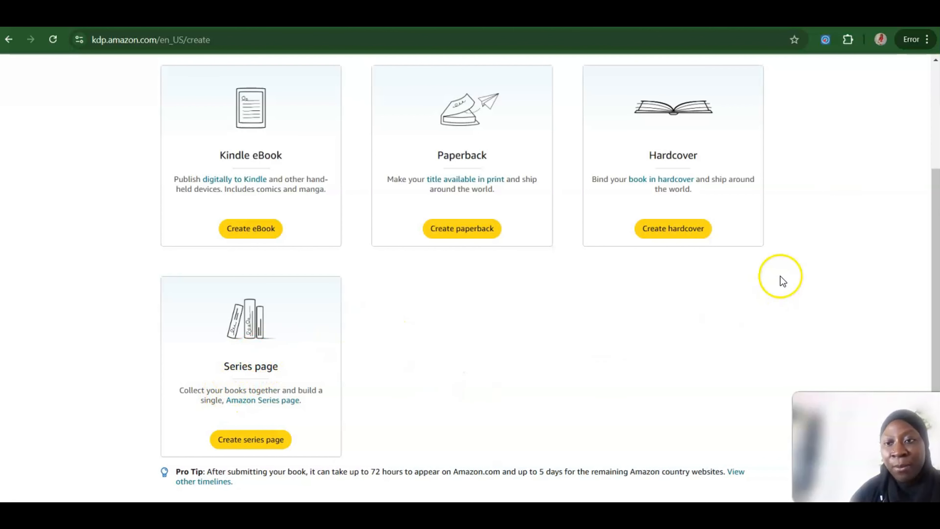
scroll(781, 278, up, 1)
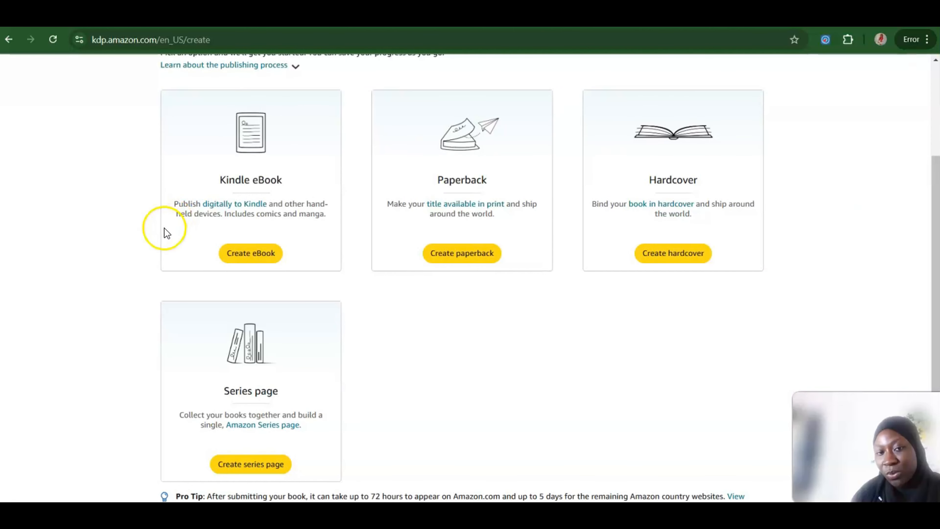
click(261, 256)
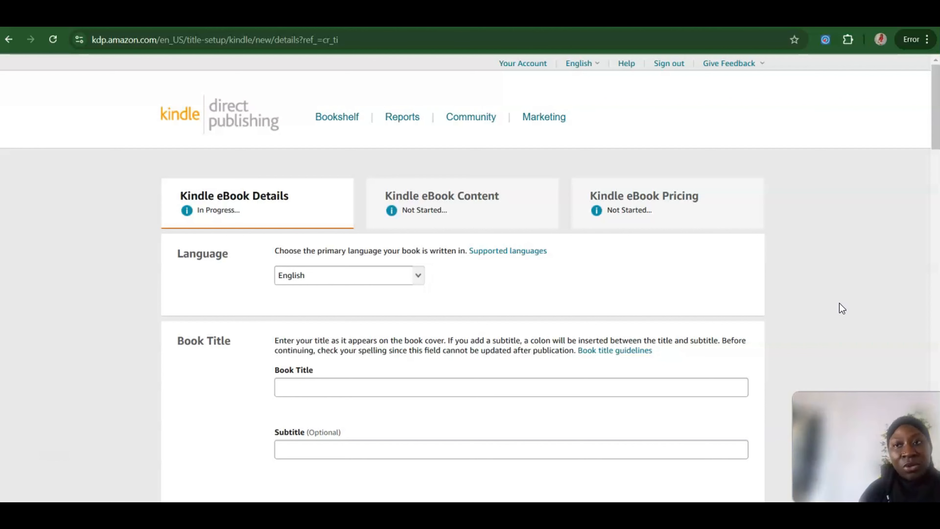
Step: Set the Kindle eBook's primary language to English
click(499, 399)
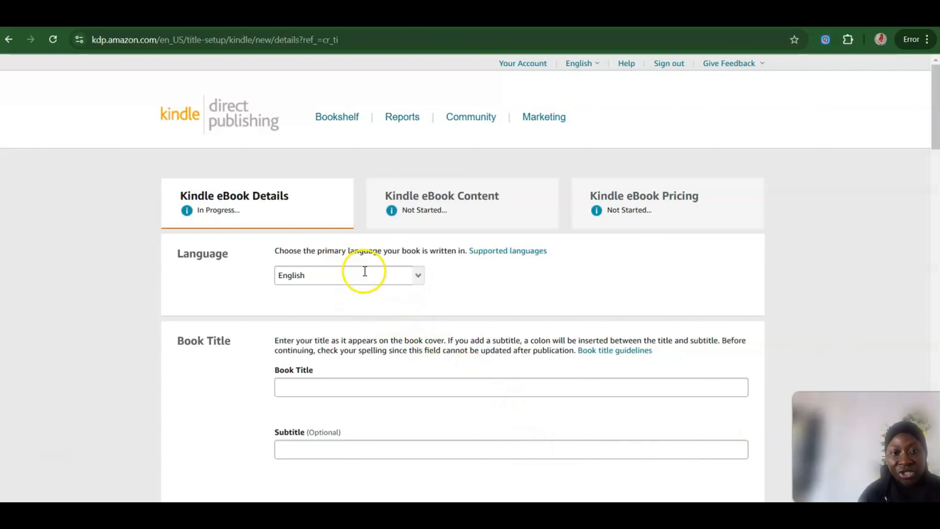
click(419, 278)
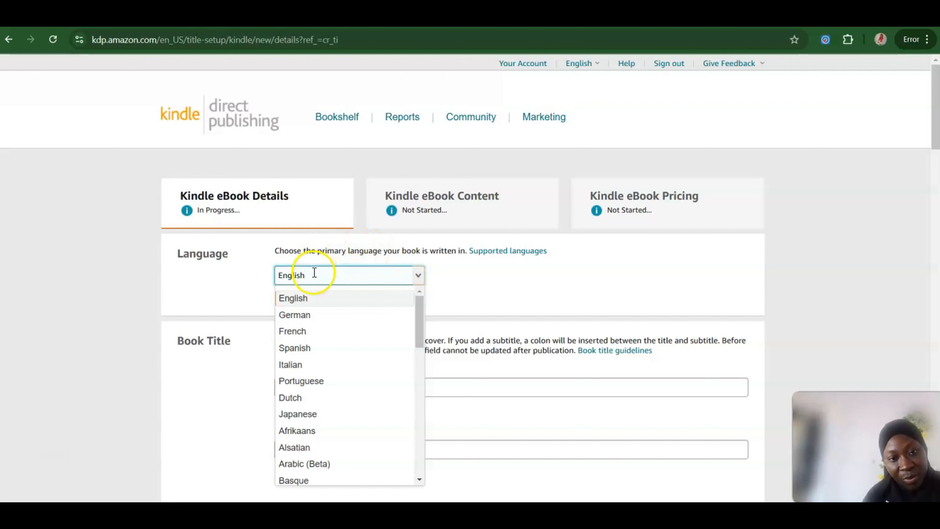
click(294, 302)
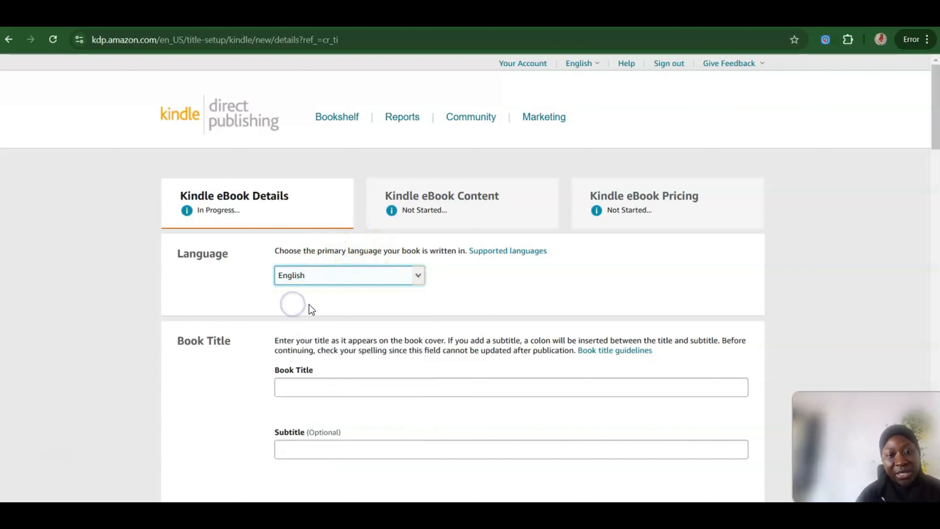
click(819, 289)
scroll(819, 289, down, 5)
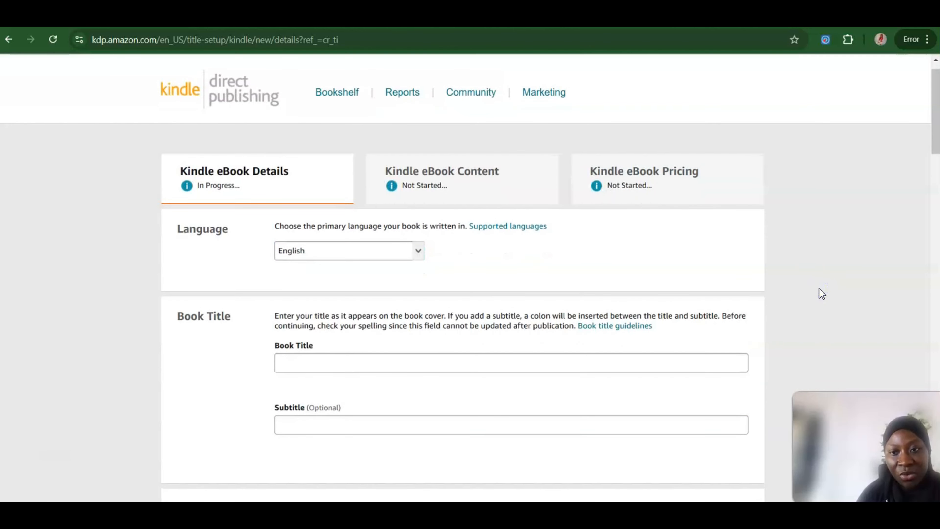
Step: Enter "Guide to Earning Money online in 2025" as the book title and leave the subtitle empty
click(477, 165)
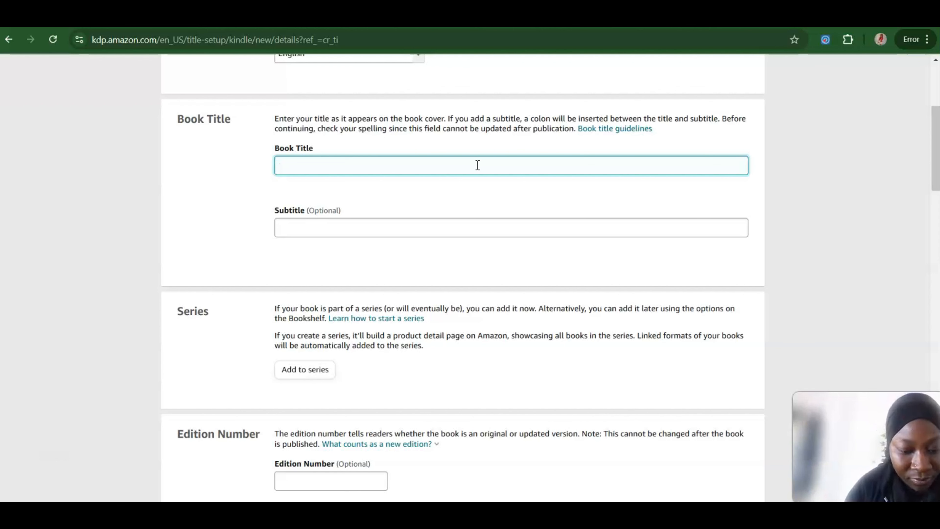
text(Guide )
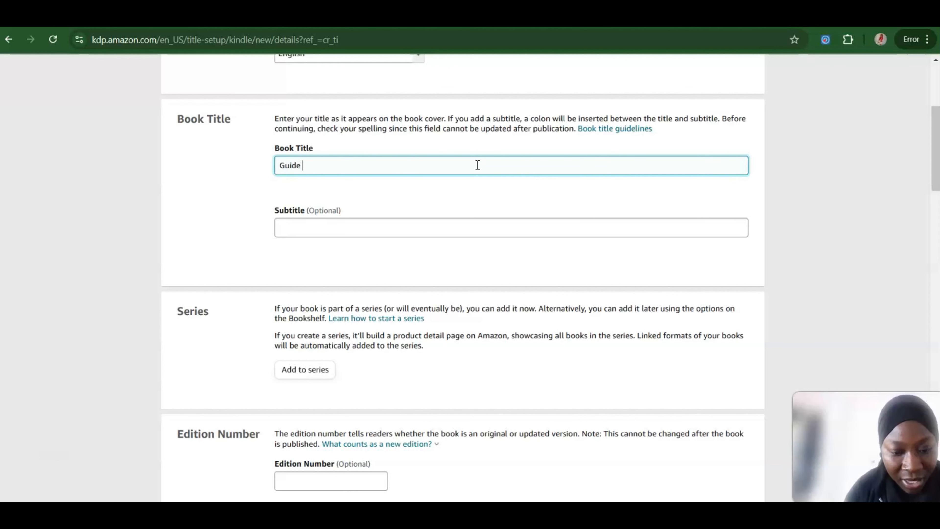
text(to Ear)
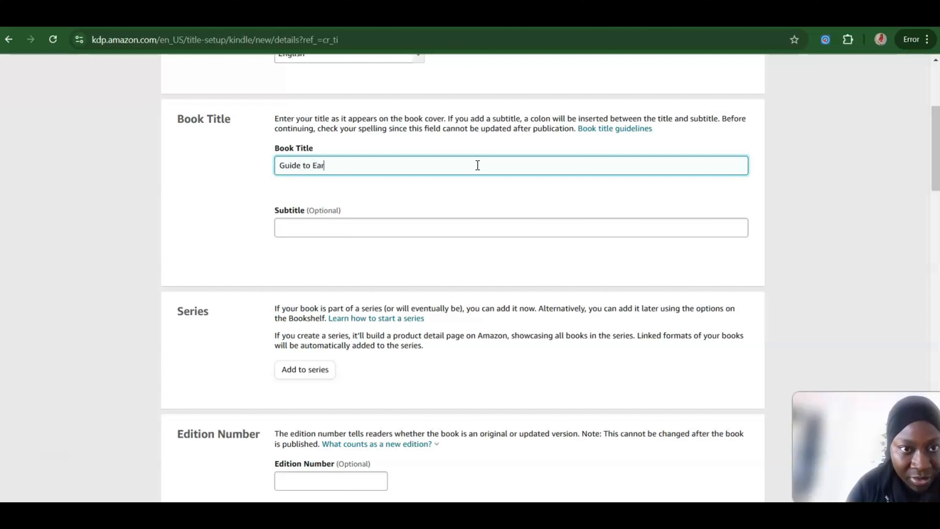
text(ning Mo)
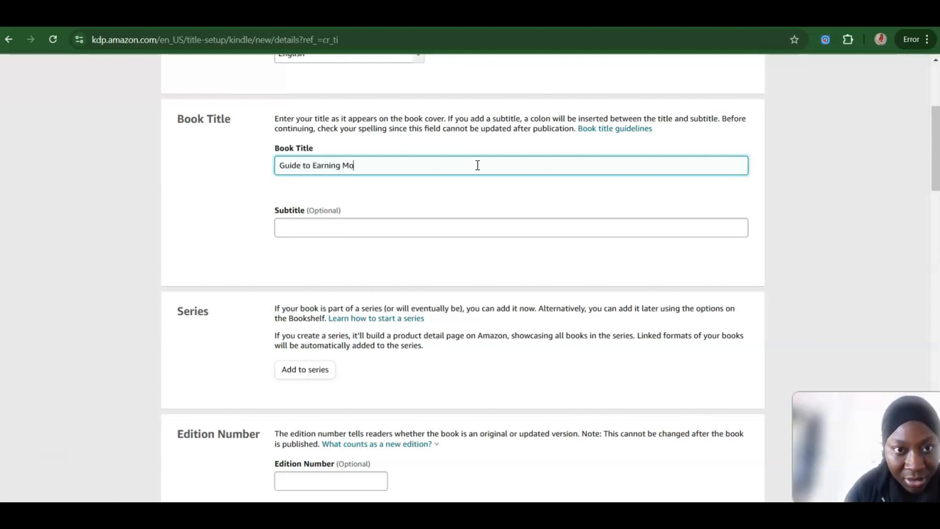
text(ney onli)
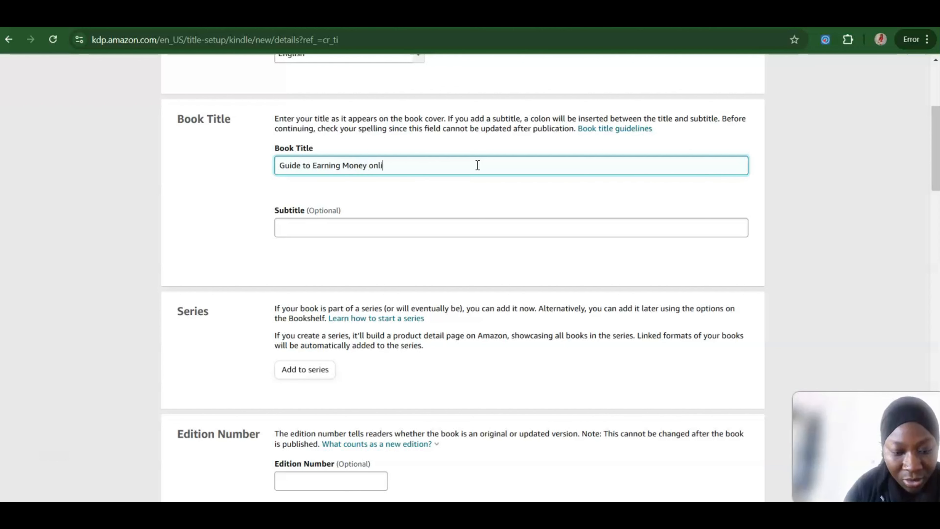
text(ne in 2025)
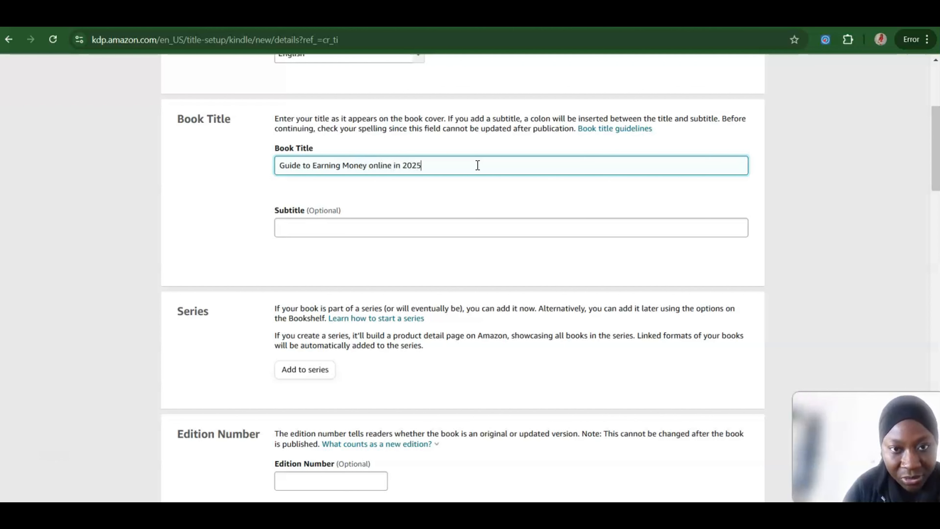
click(463, 232)
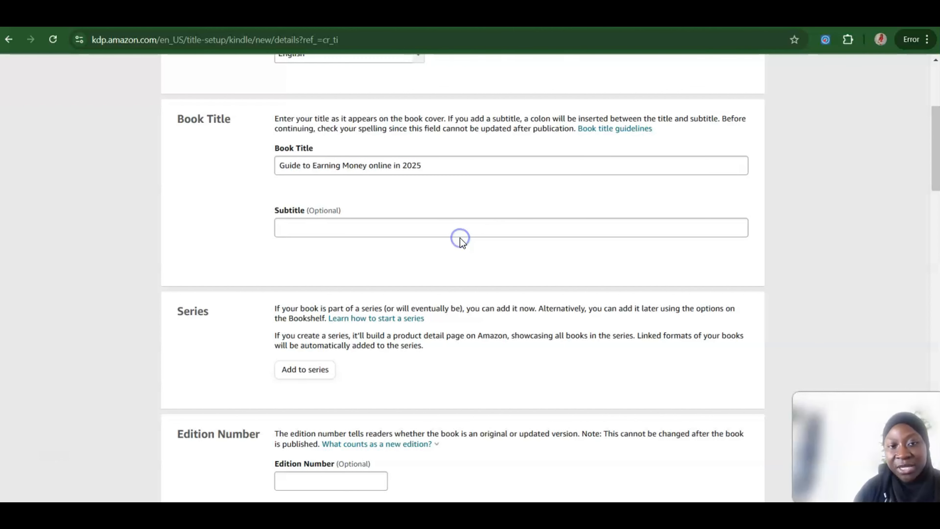
click(774, 227)
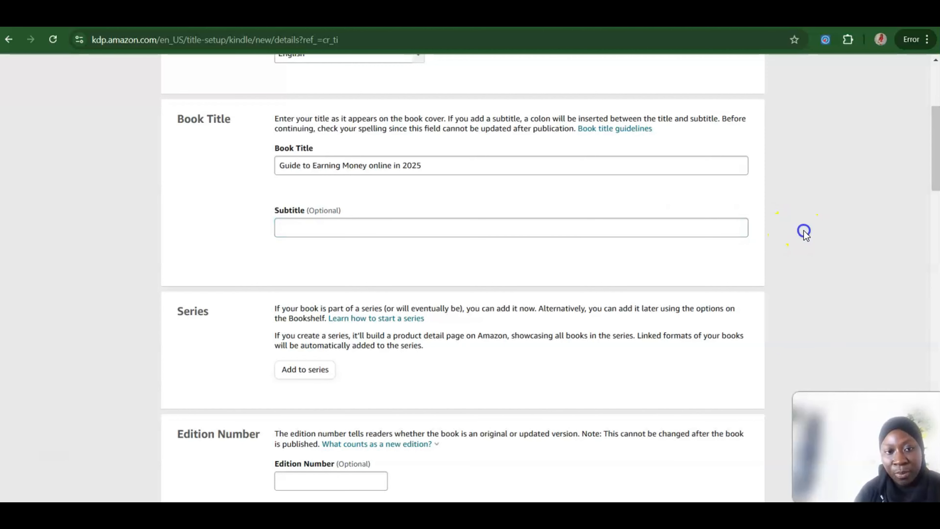
Step: Leave the series and edition number empty and fill in the primary author's first and last name from the saved suggestion
scroll(804, 232, down, 5)
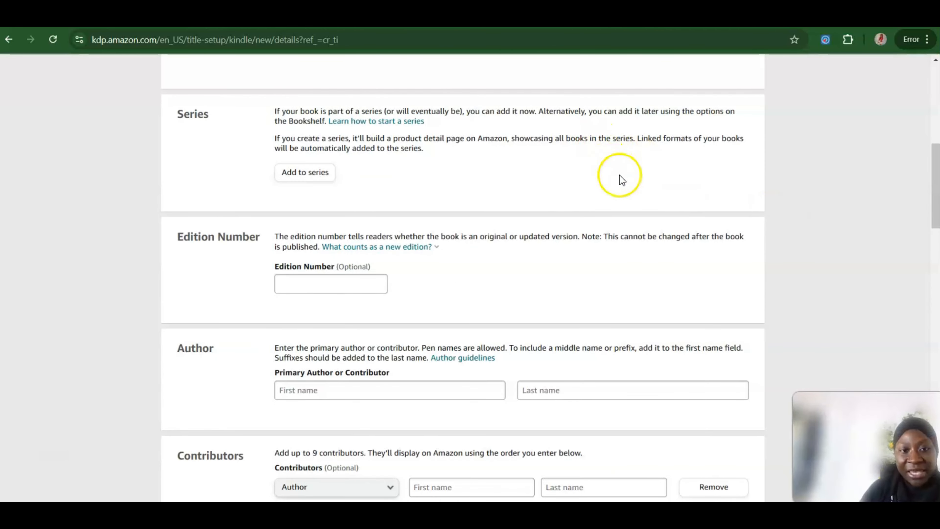
click(752, 264)
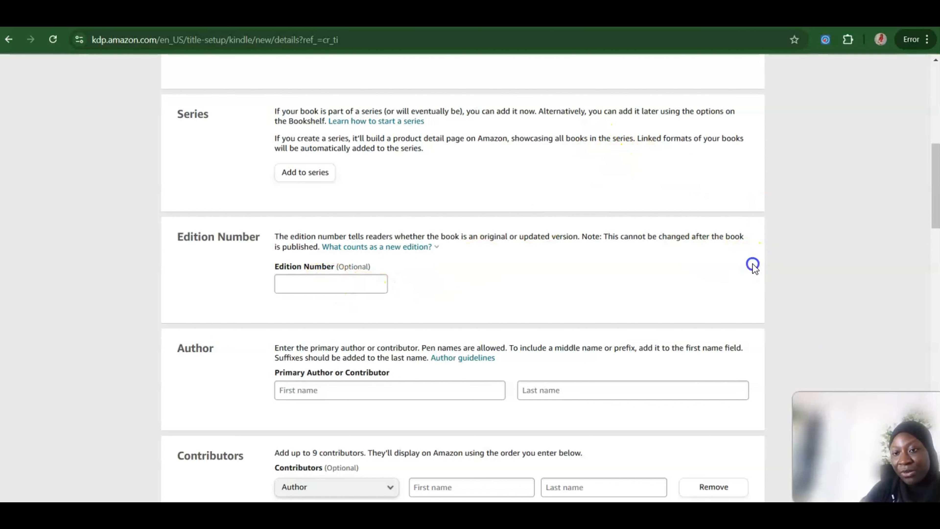
scroll(816, 241, down, 4)
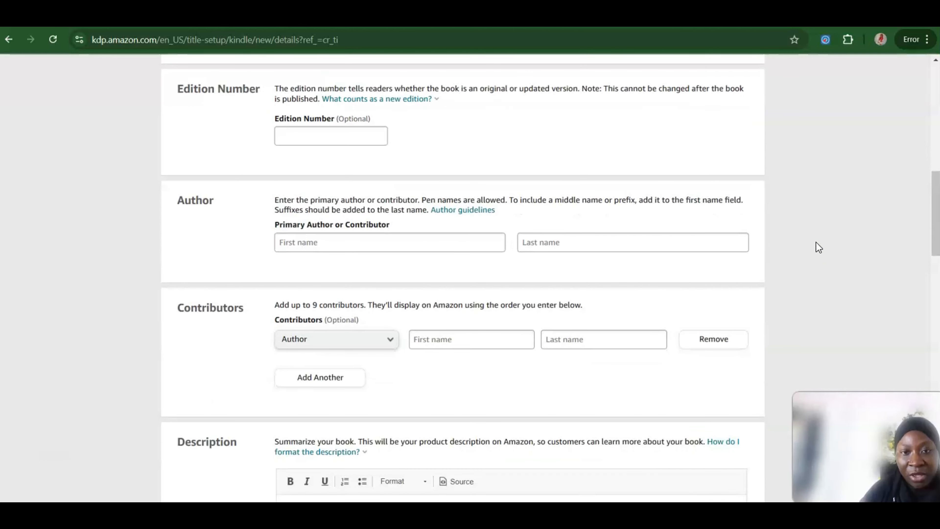
click(393, 236)
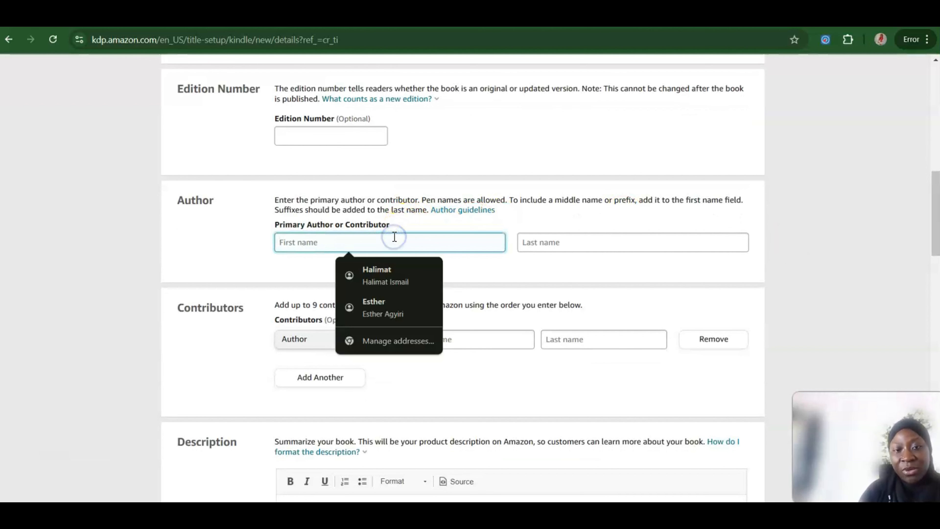
click(381, 269)
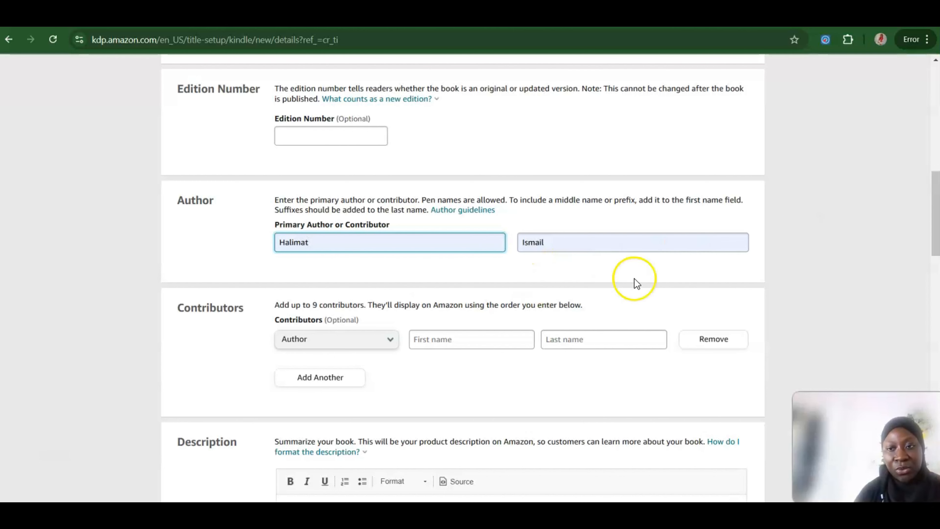
click(798, 257)
Step: Switch to ChatGPT, request an Amazon KDP description for an ebook on making money online, including social media and affiliate marketing, and read the response
scroll(801, 259, down, 4)
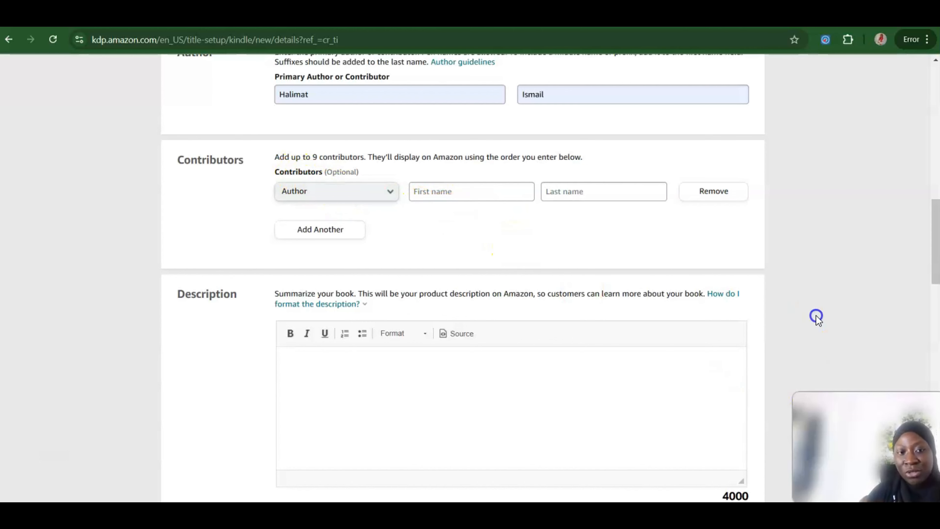
scroll(816, 317, down, 2)
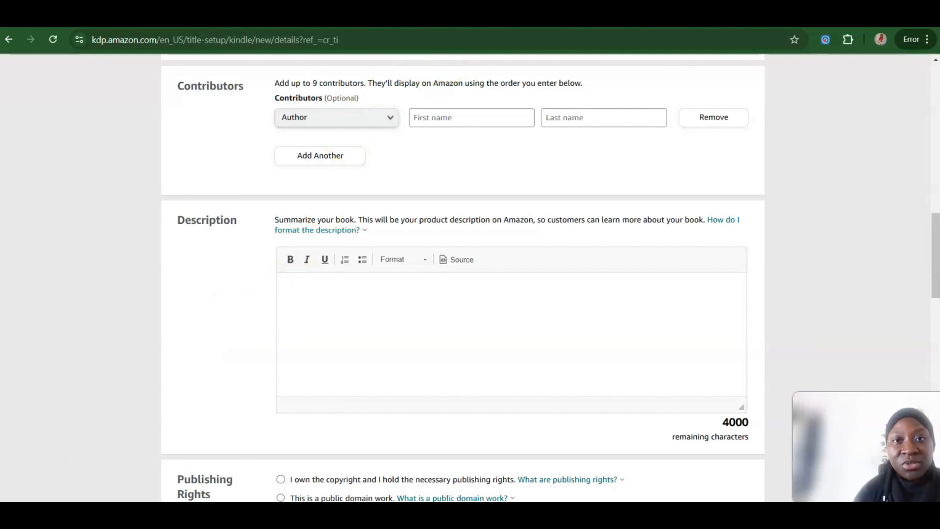
click(496, 18)
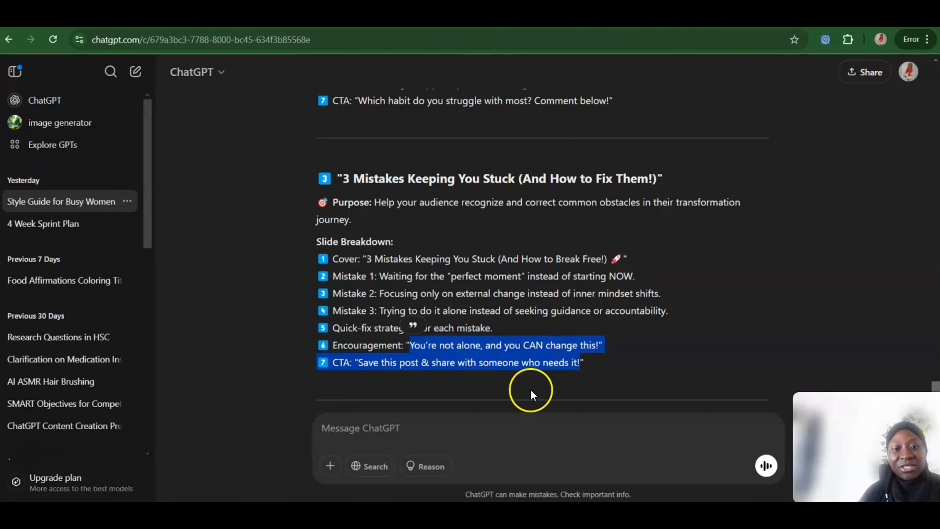
click(399, 435)
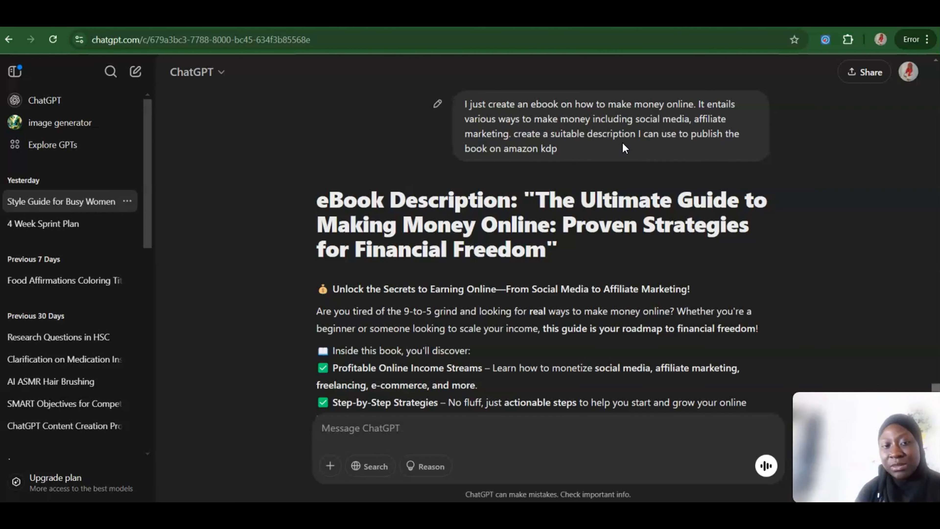
scroll(855, 198, down, 2)
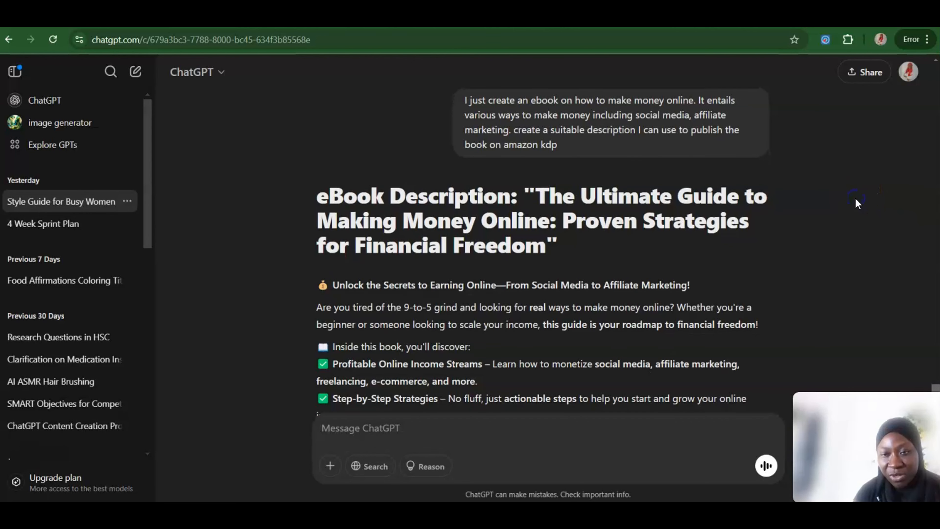
scroll(857, 203, down, 6)
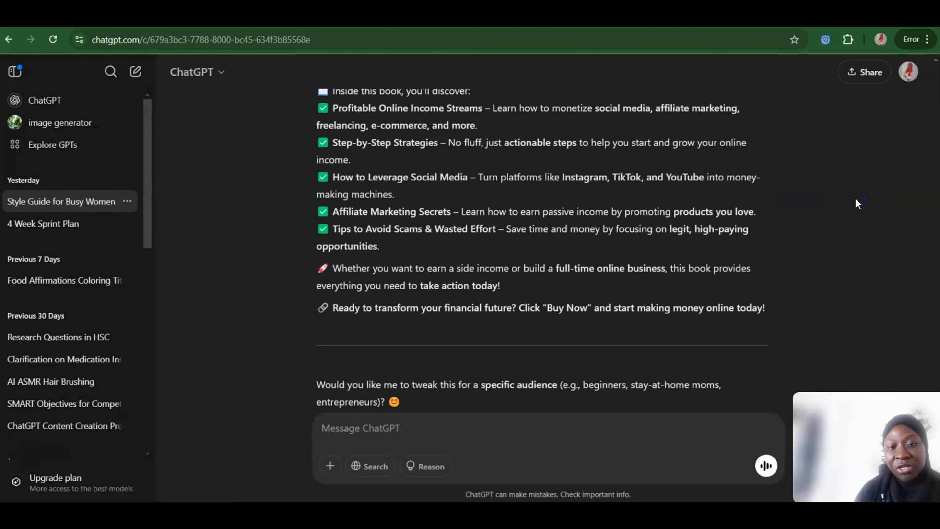
scroll(856, 203, up, 6)
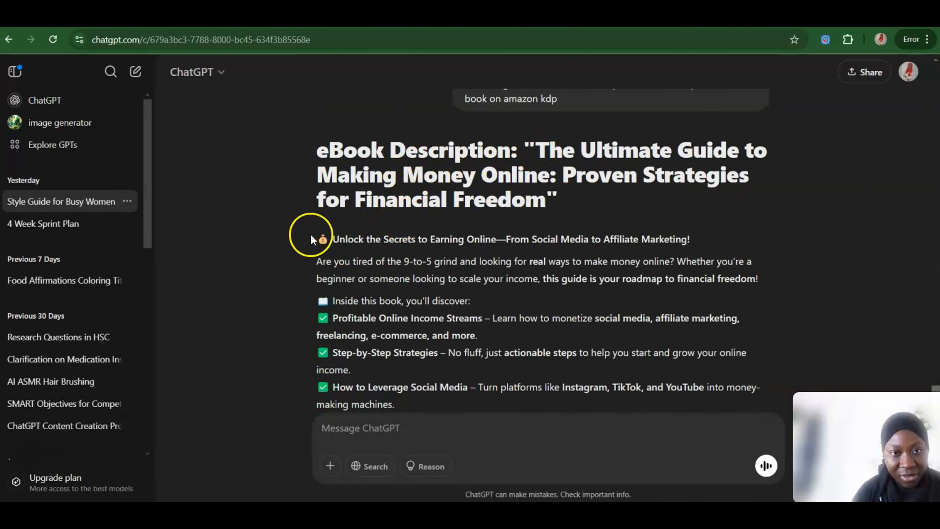
Step: Copy the generated text from "Unlock the Secrets to Earning Online" through the closing "Buy Now" line into the KDP book description and check it
drag(330, 239, 772, 325)
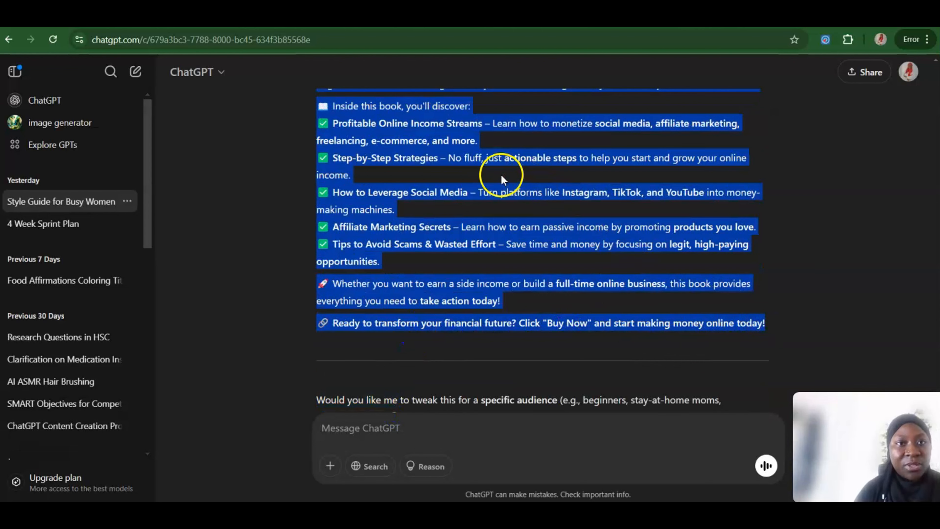
key(ctrl+Tab)
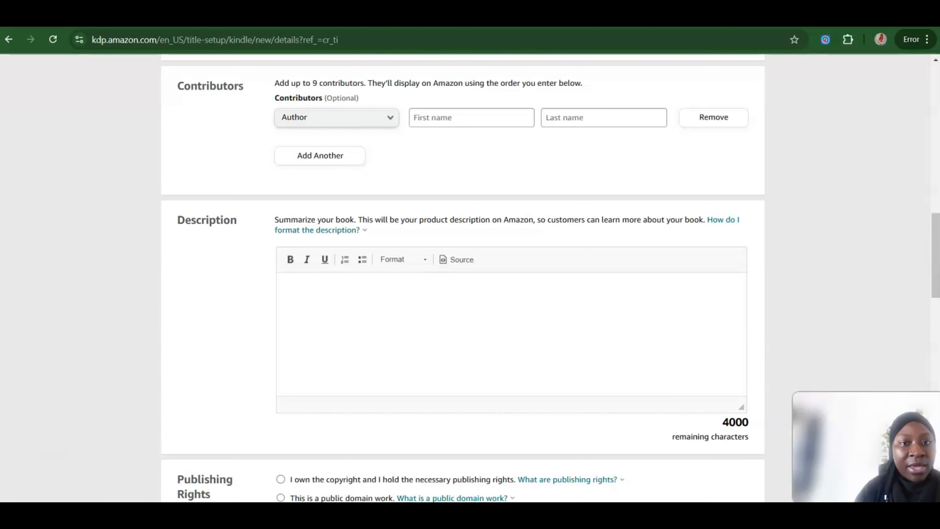
click(359, 296)
key(ctrl+v)
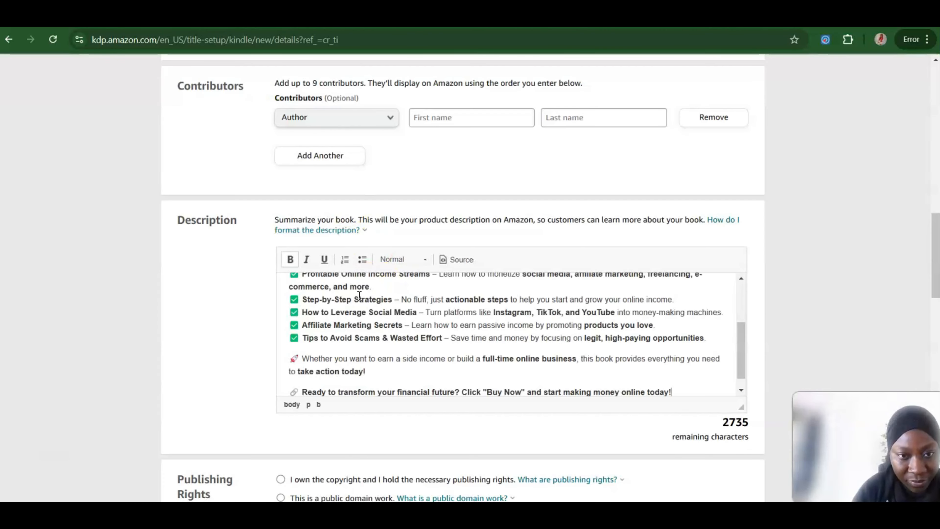
drag(742, 342, 740, 258)
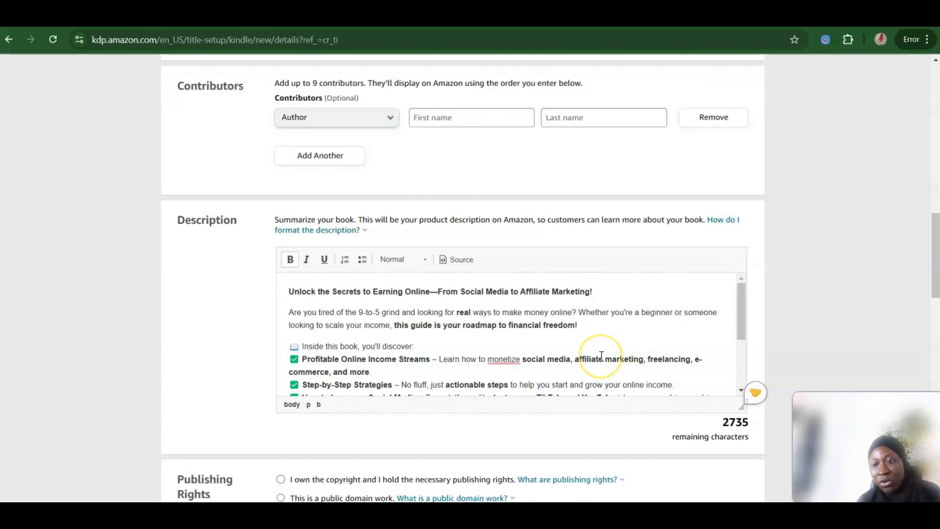
click(305, 361)
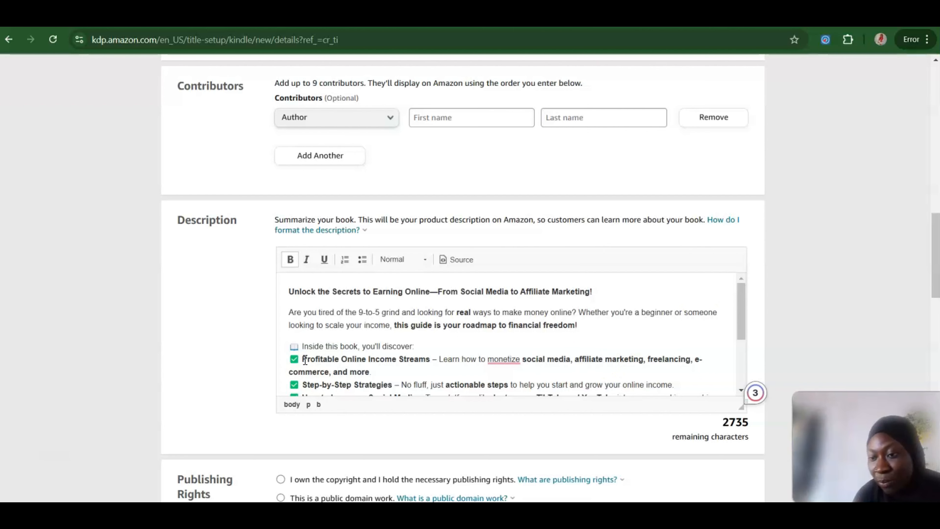
click(738, 305)
drag(738, 304, 720, 373)
click(721, 375)
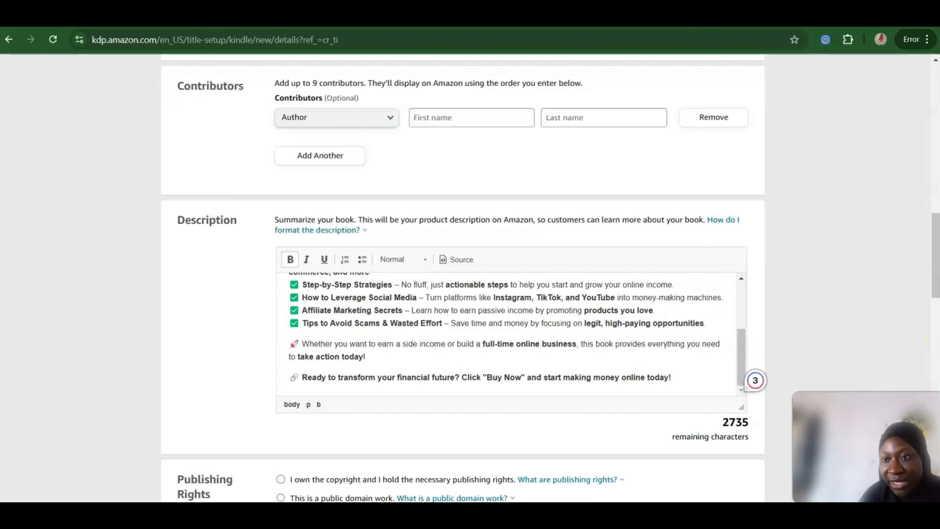
Step: Declare ownership of the copyright and publishing rights, and answer No to the sexually explicit images or title question
drag(935, 259, 936, 304)
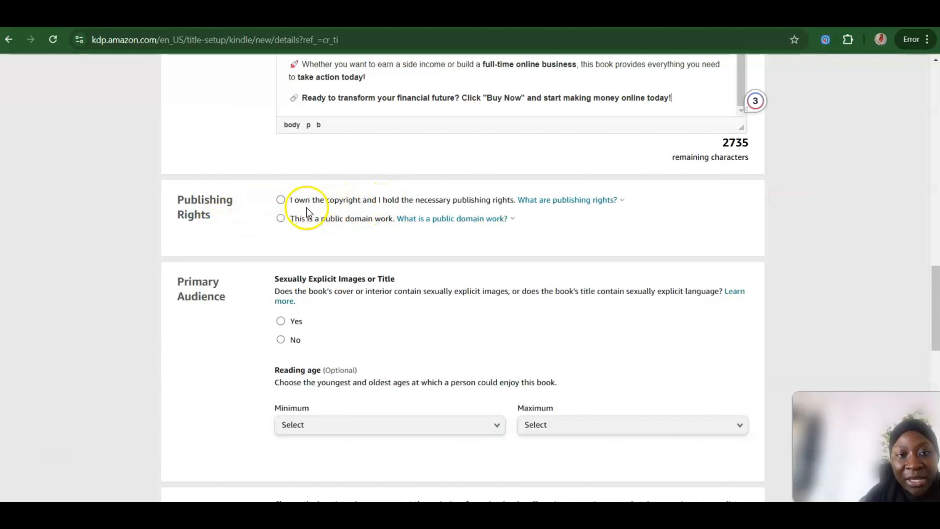
click(281, 201)
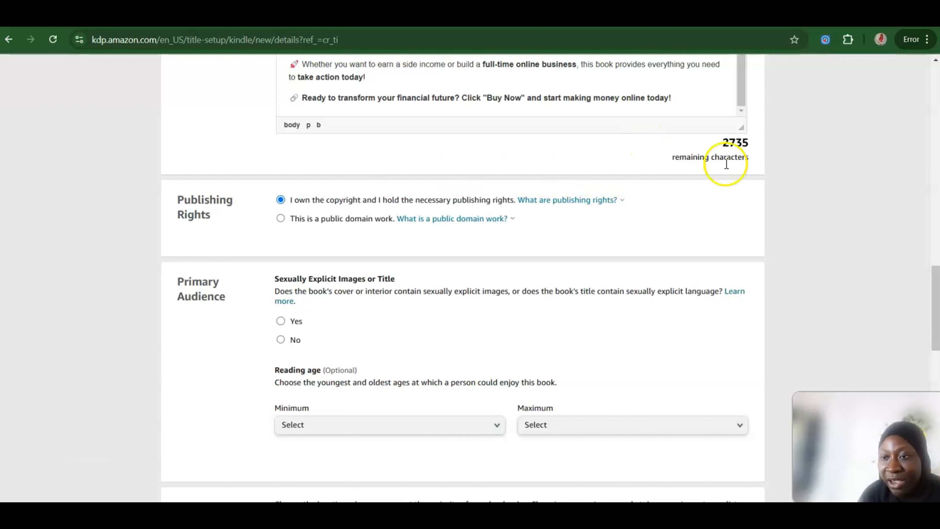
drag(936, 289, 936, 319)
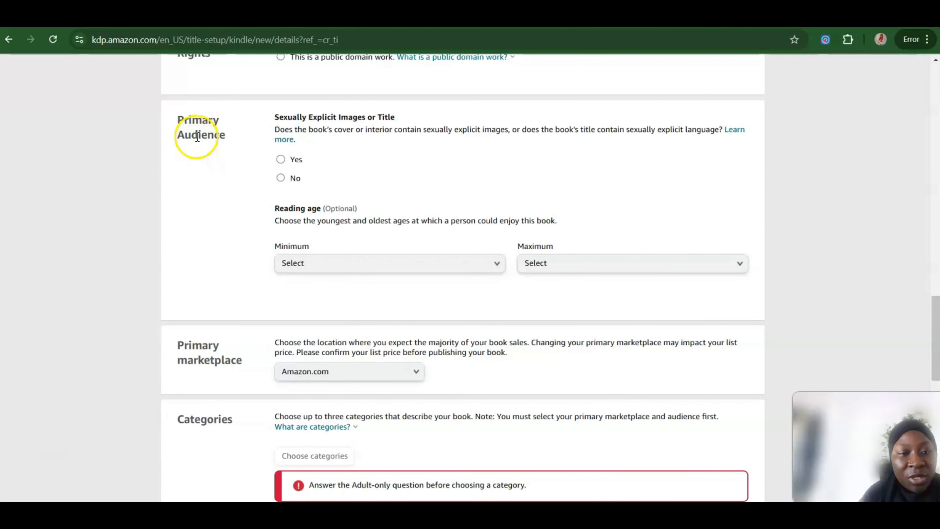
click(283, 179)
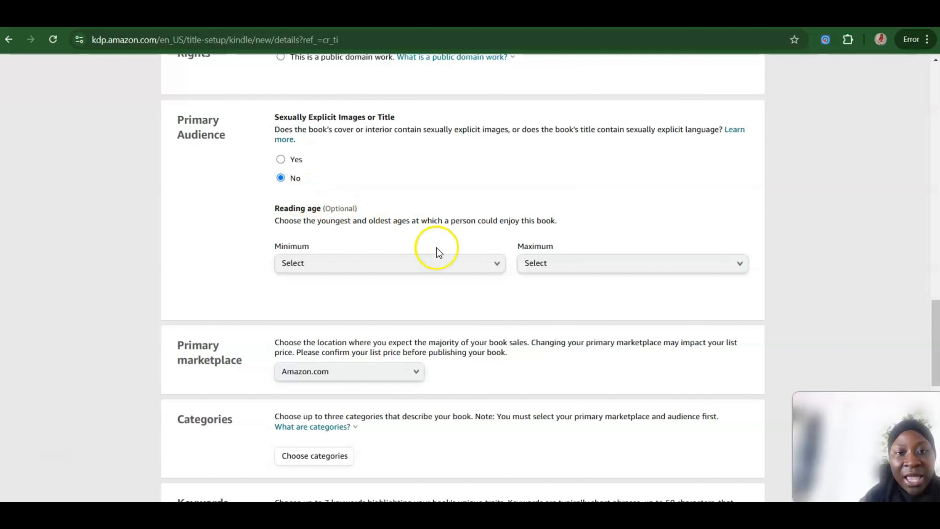
Step: Set the book's minimum reading age to 18+
click(489, 265)
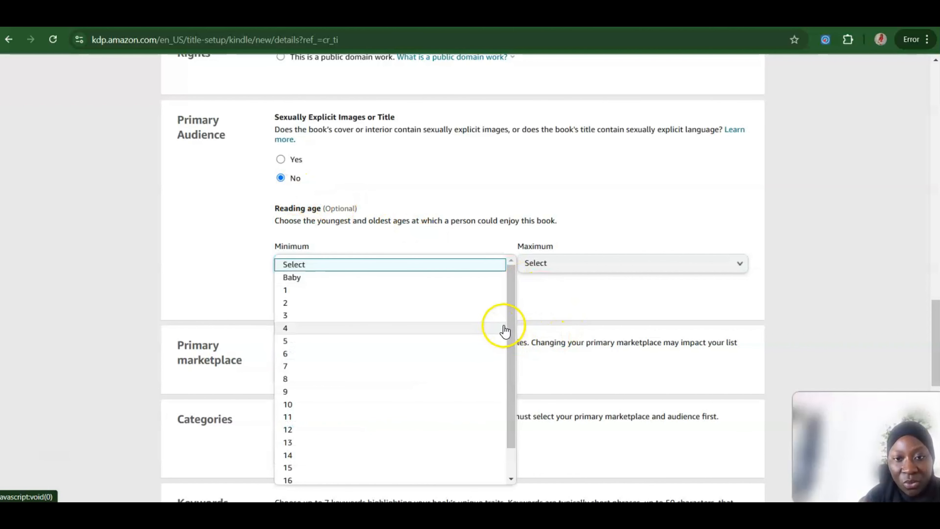
drag(511, 321, 514, 404)
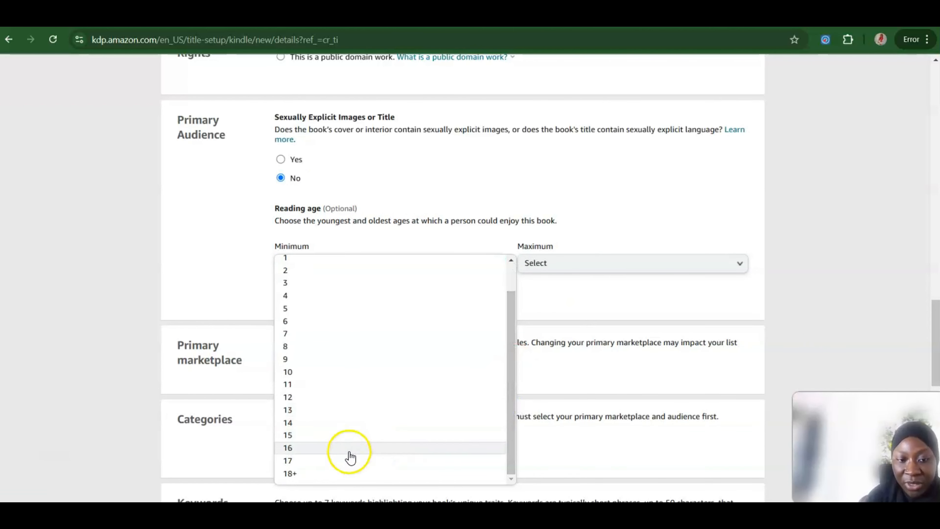
click(317, 478)
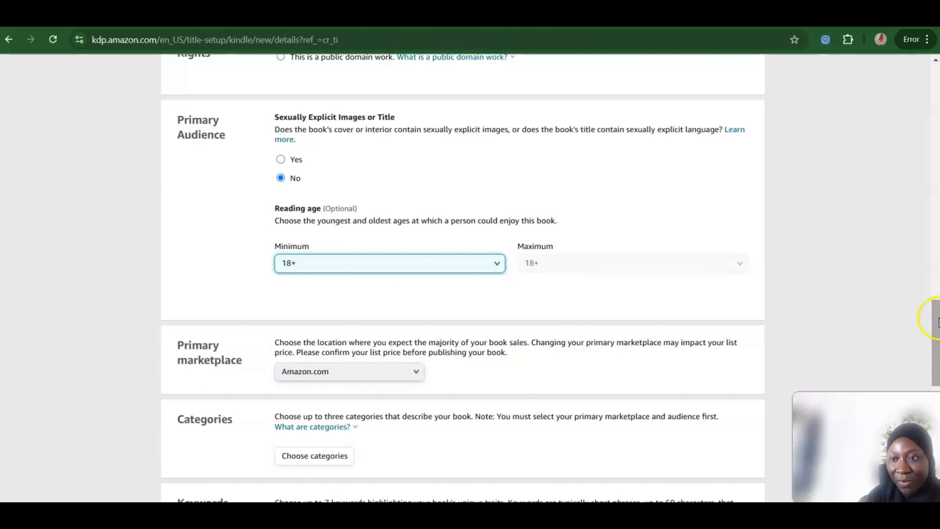
Step: Assign the book to the Kindle Books category Business & Money with the General placement and save the categories
drag(934, 315, 934, 353)
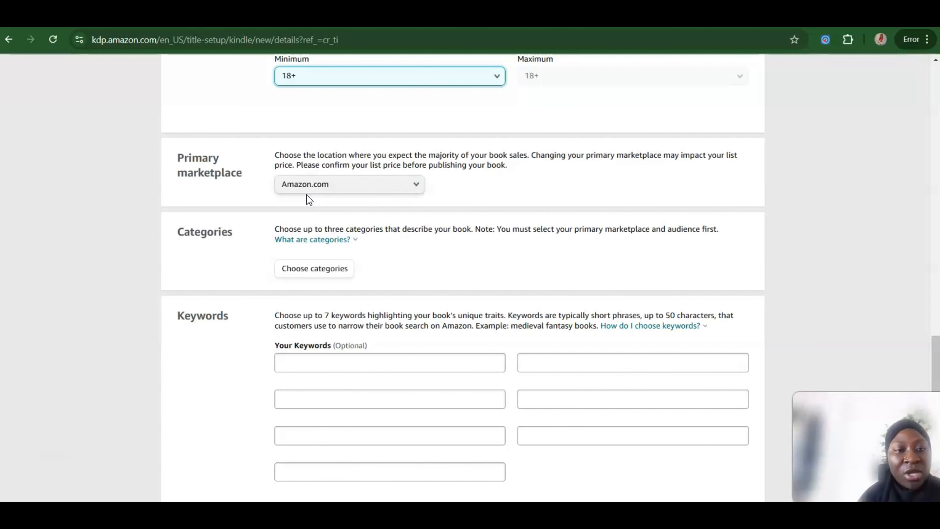
click(317, 269)
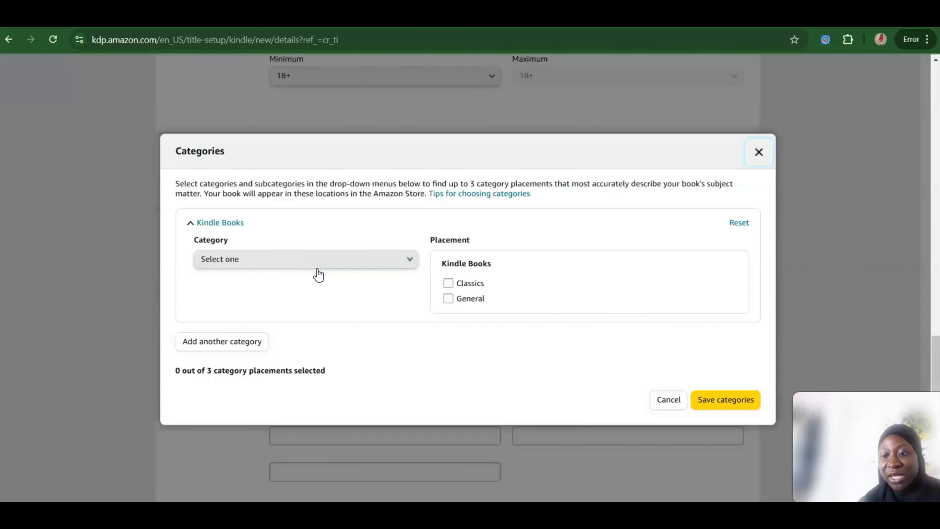
click(408, 263)
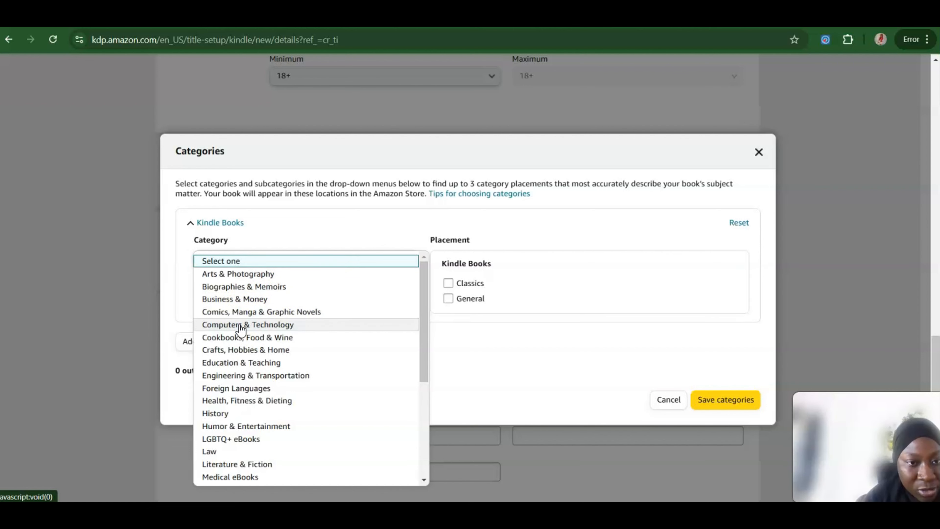
click(233, 299)
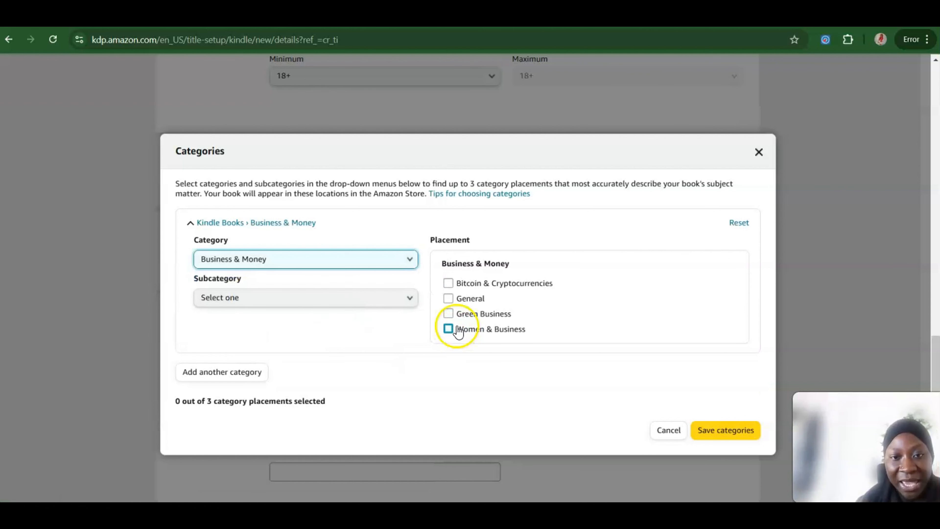
click(449, 299)
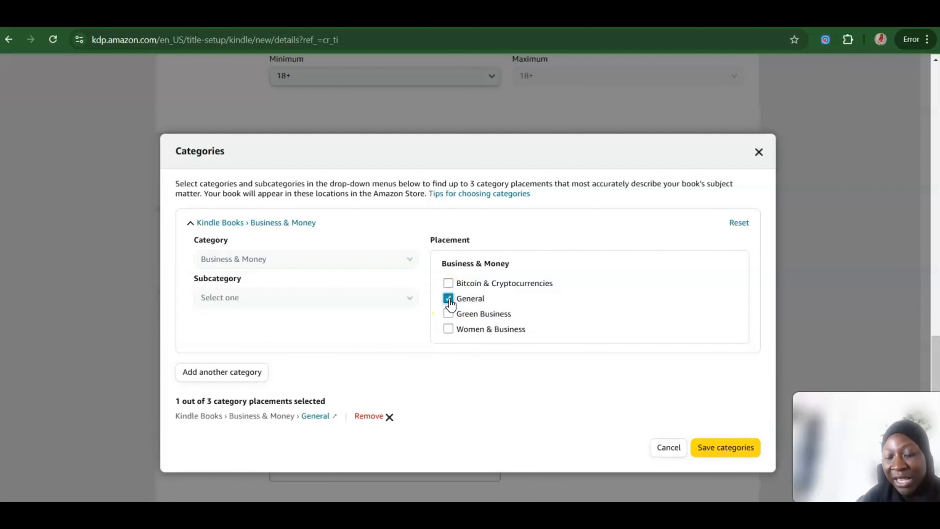
click(705, 446)
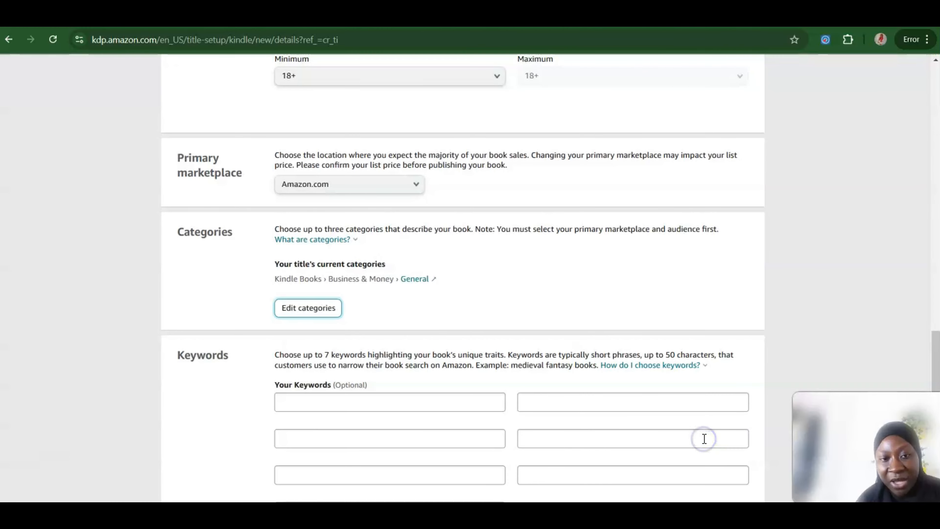
Step: Switch to the Amazon UK Kindle Store results and search for "making money" to research book keywords
scroll(824, 313, down, 5)
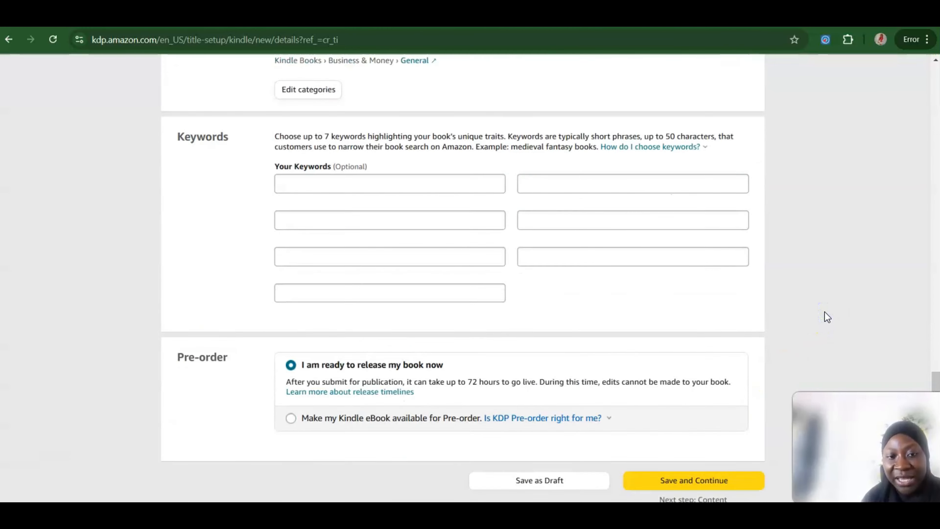
scroll(825, 311, down, 3)
scroll(825, 311, up, 5)
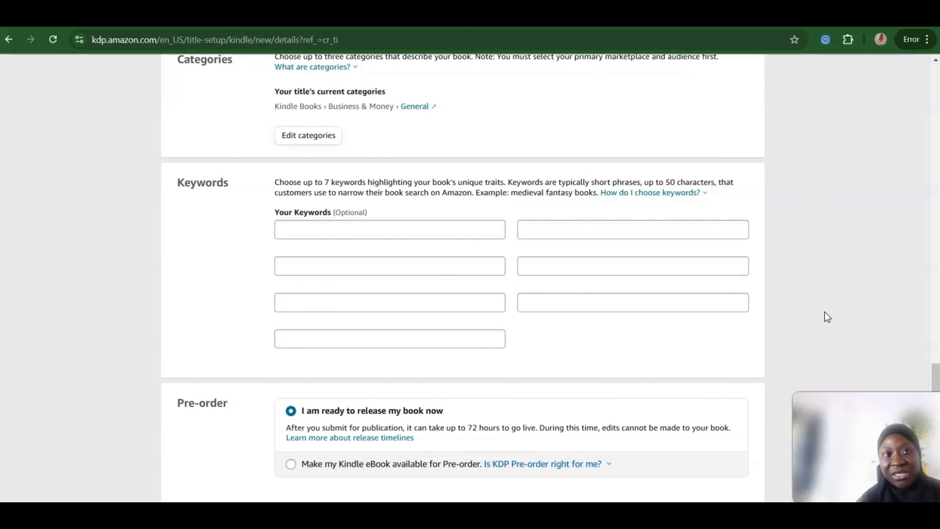
click(208, 19)
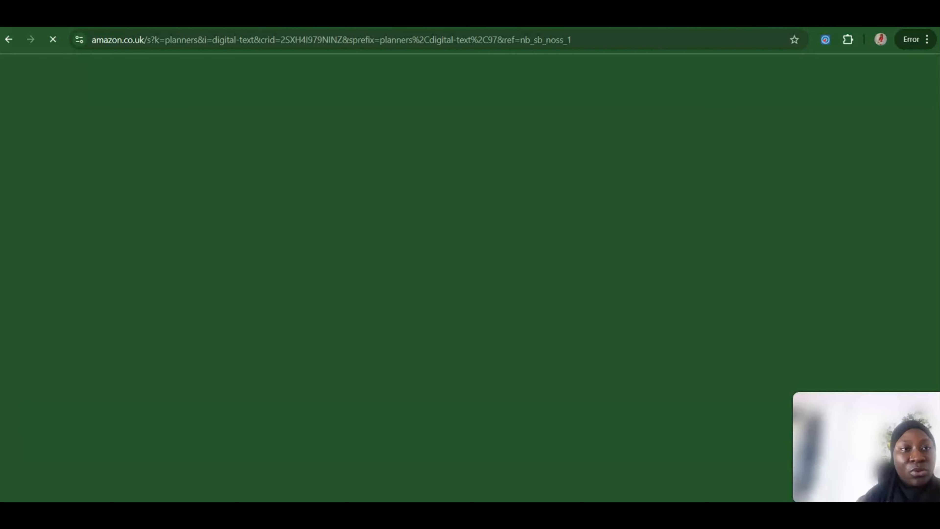
scroll(678, 171, down, 10)
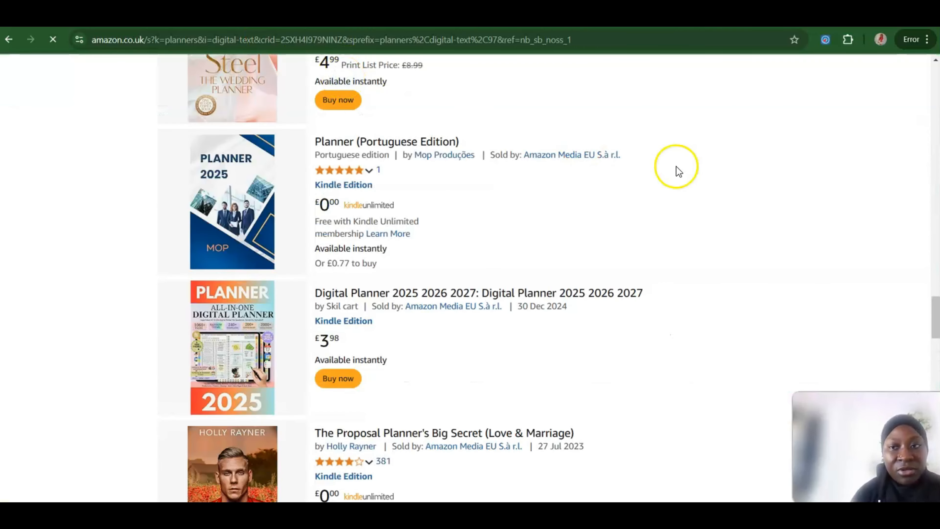
drag(935, 314, 414, 97)
click(414, 84)
key(BackSpace)
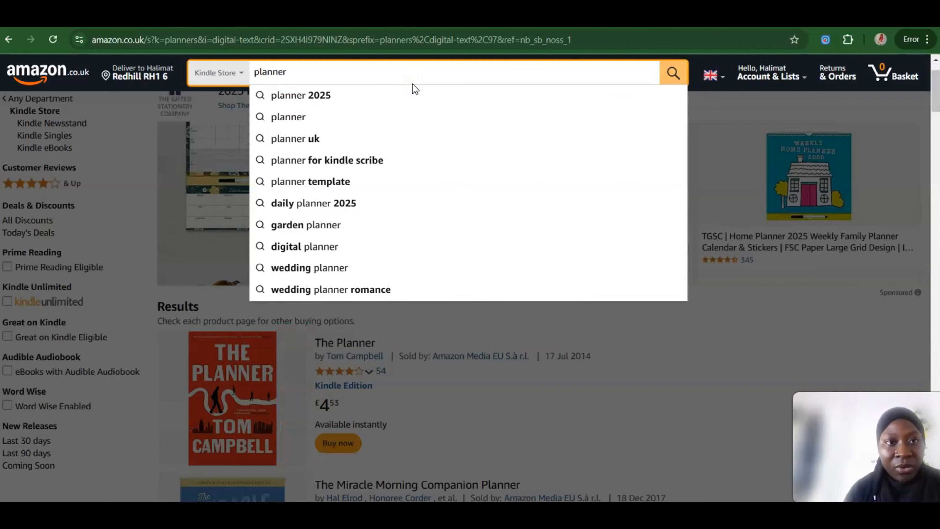
key(BackSpace)
key(BackSpace)
key(BackSpace)
key(BackSpace)
key(BackSpace)
key(BackSpace)
key(BackSpace)
text(mak)
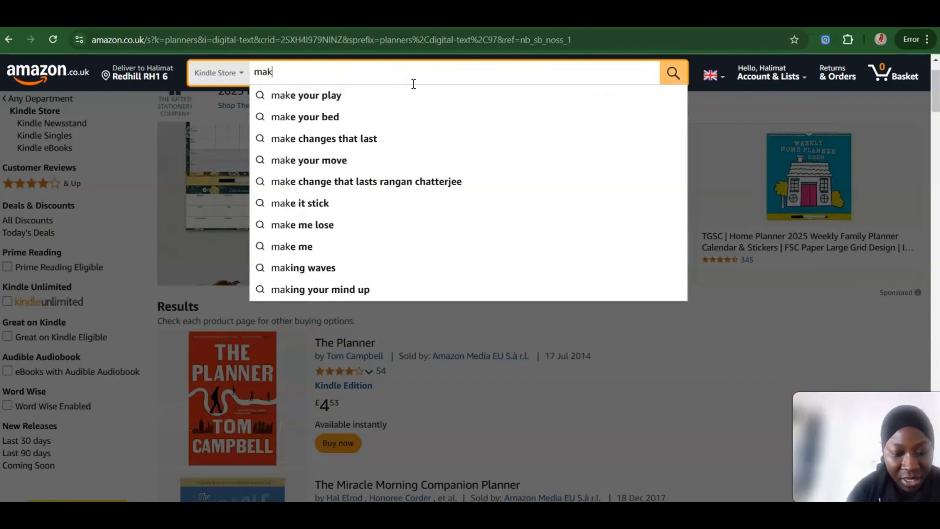
text(ing miney)
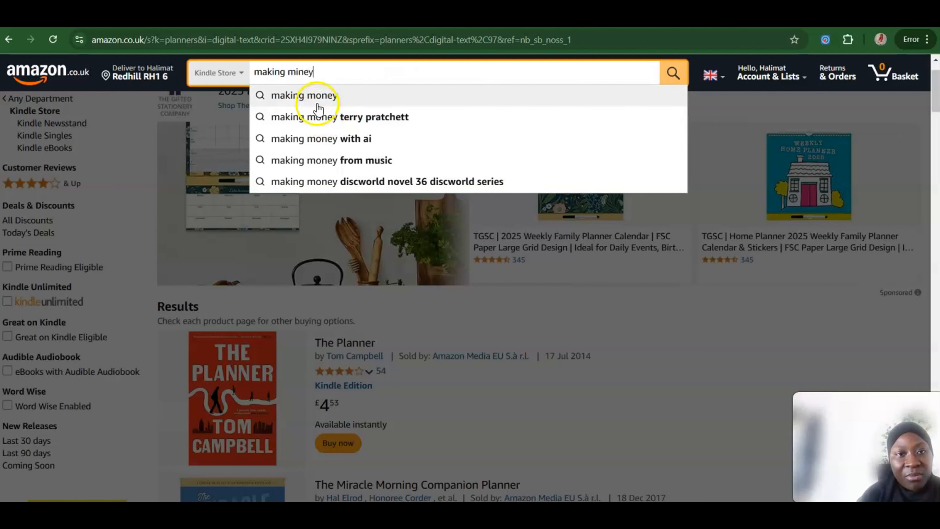
click(313, 94)
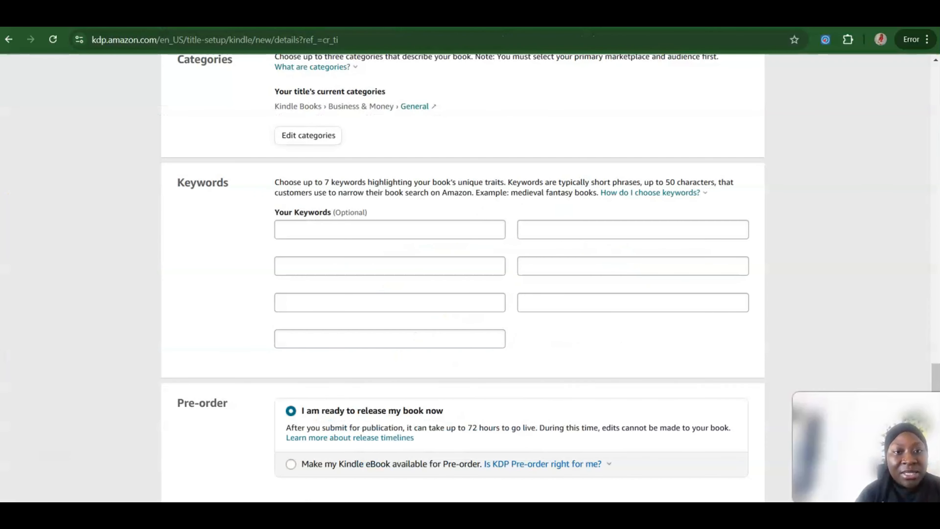
Step: Return to the KDP book details and add the keywords "making money" and "making money online"
click(332, 236)
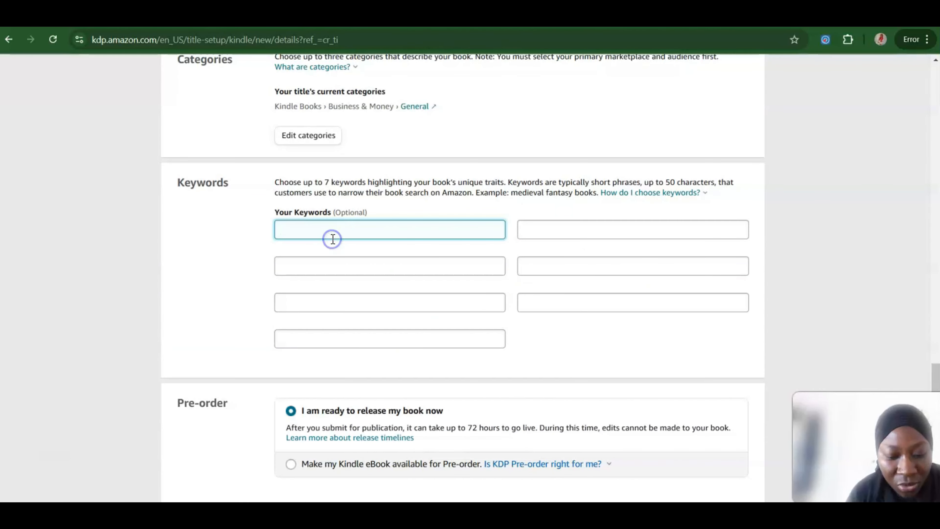
text(making mo)
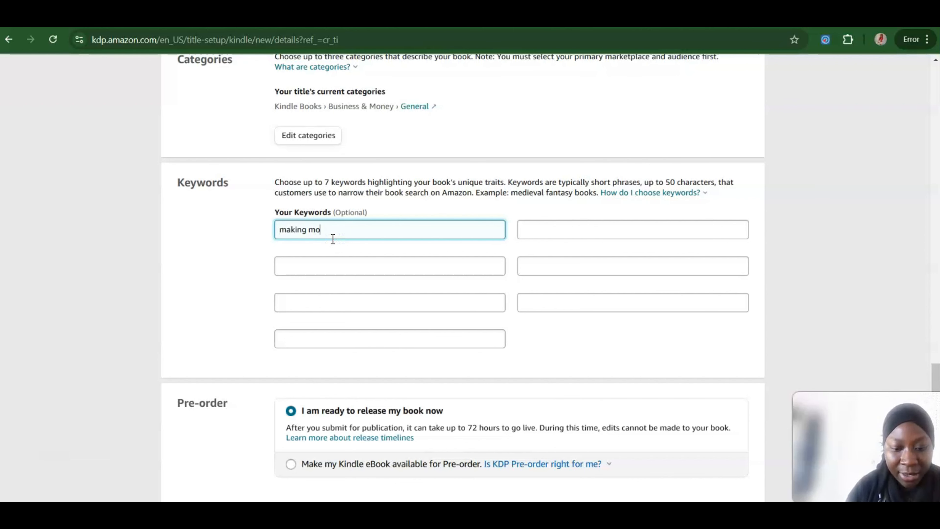
text(ney)
click(320, 264)
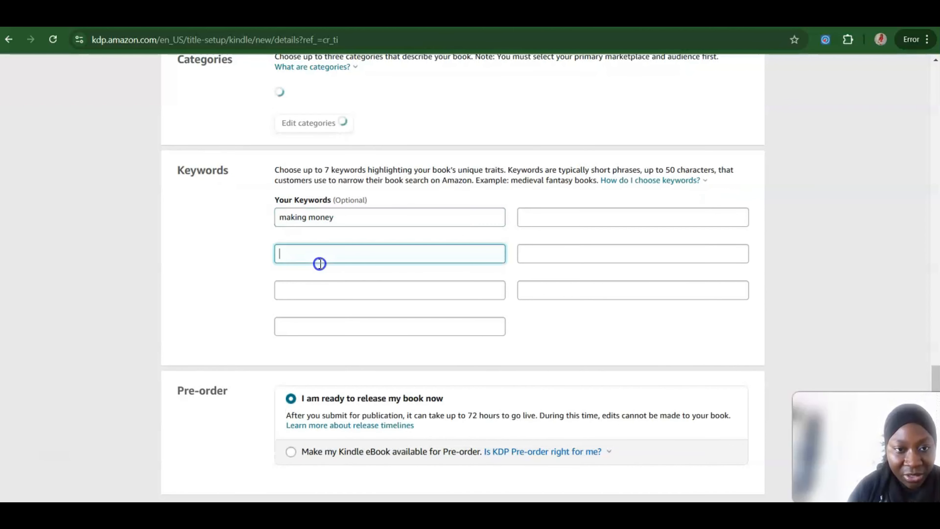
text(making mone)
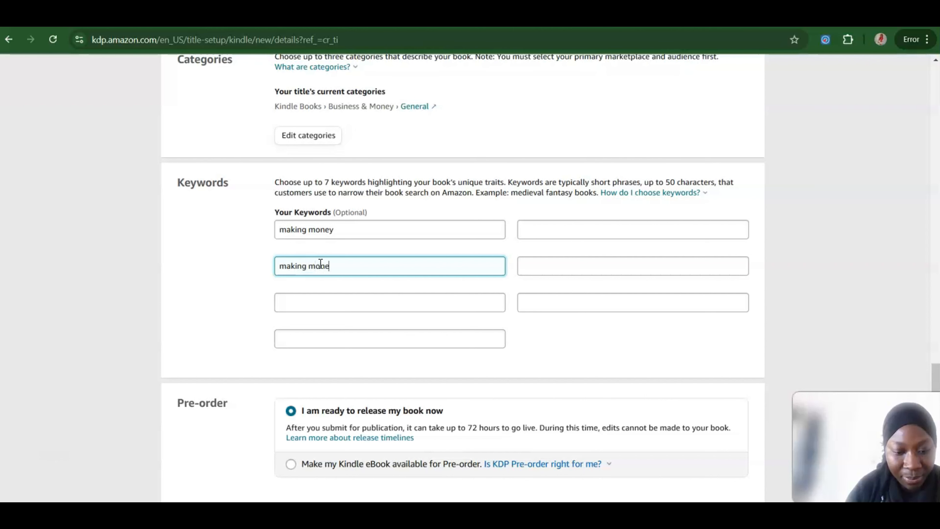
text(y online)
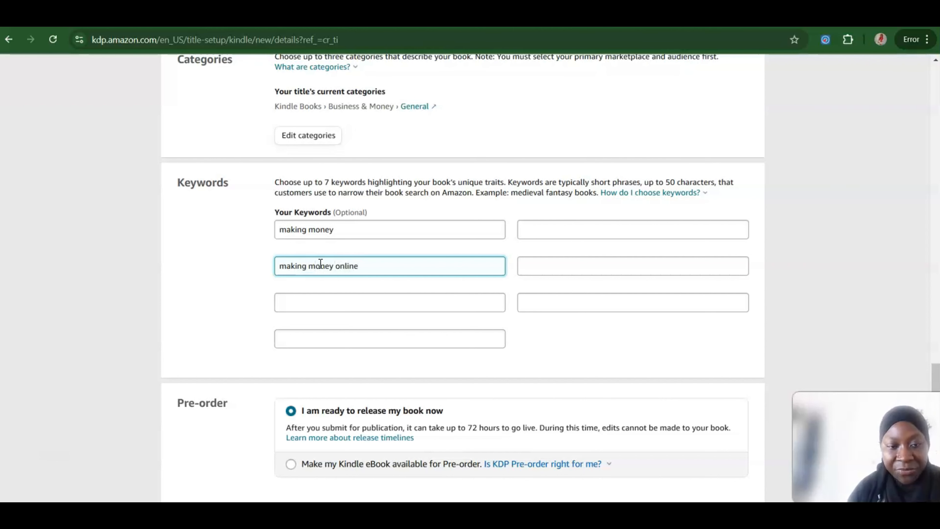
Step: Enter "passive income" as the book's third keyword
click(319, 302)
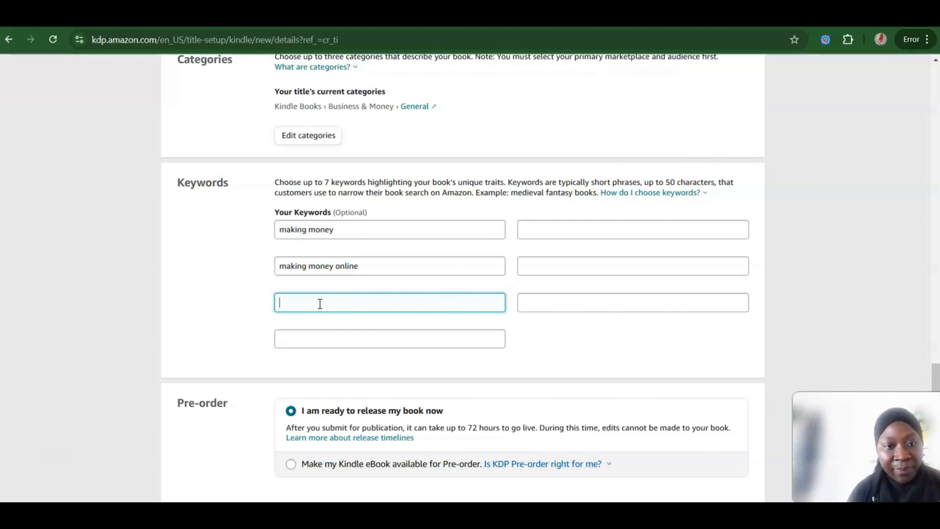
text(pa)
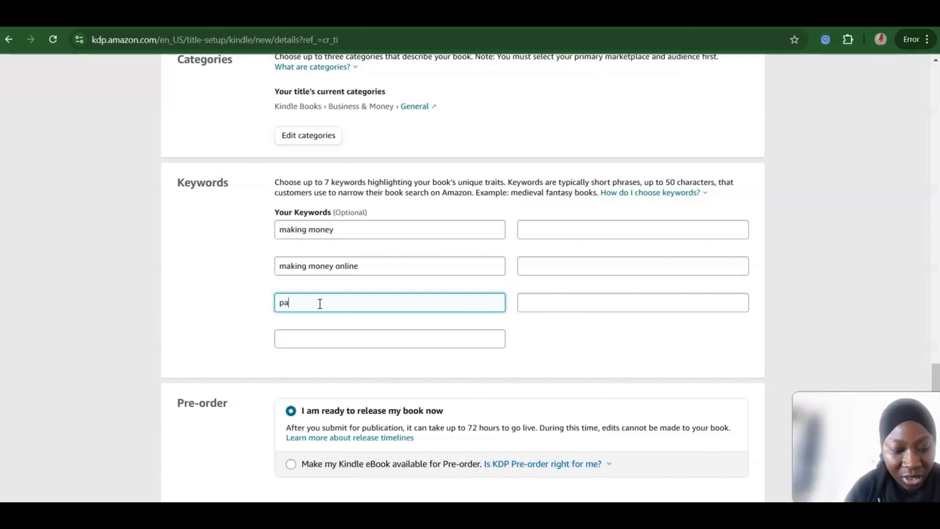
text(ssive inc)
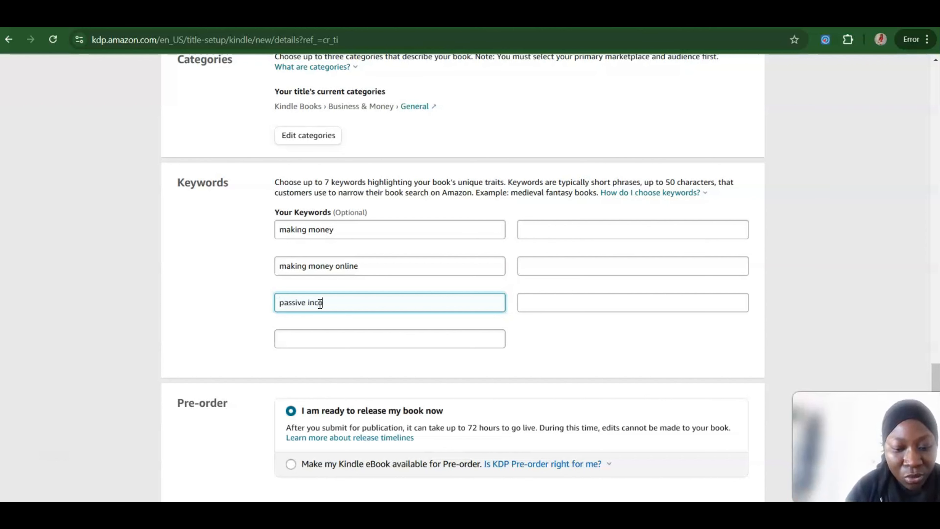
text(ome)
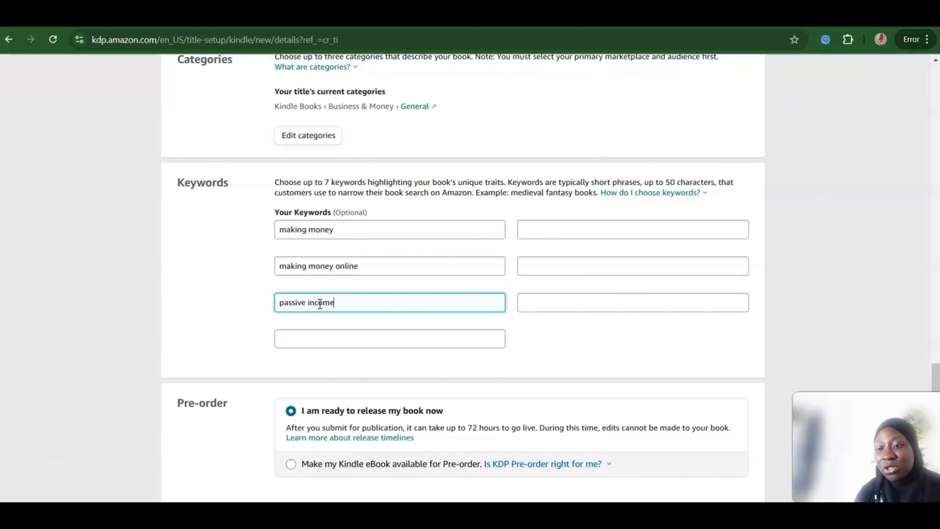
click(792, 231)
Step: Keep the immediate release option, save the eBook details and continue to the Content stage
scroll(792, 231, down, 1)
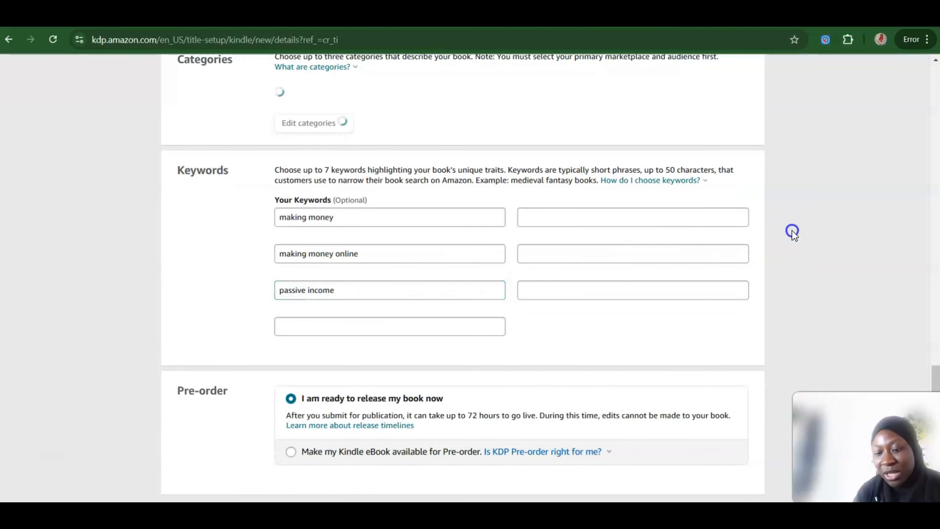
scroll(792, 231, down, 5)
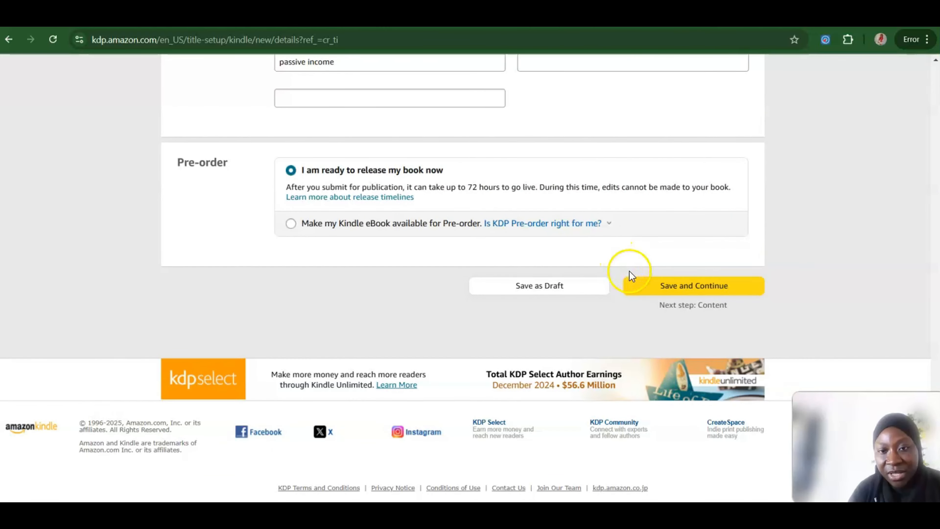
click(669, 285)
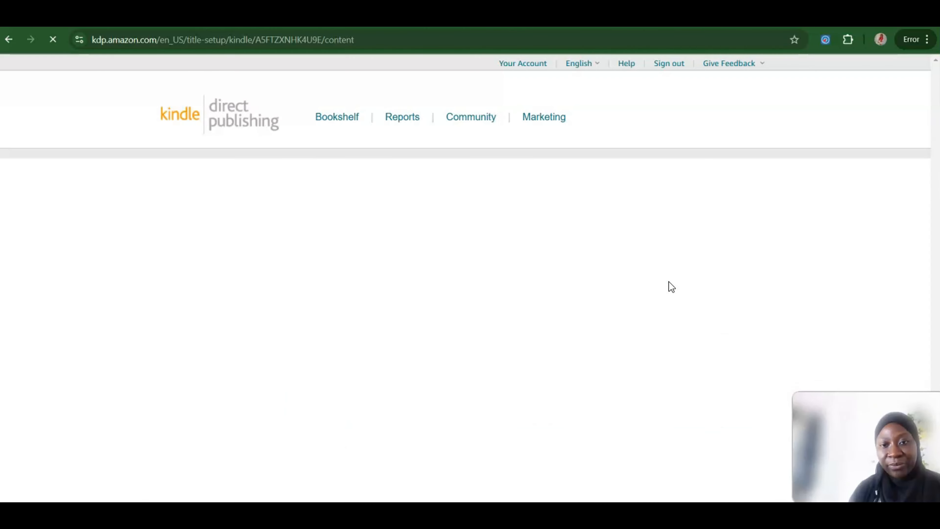
Step: Add Digital Rights Management to the eBook and upload the EPUB manuscript "Black Money Tips Professional Ebook Cover" from Downloads
scroll(834, 250, down, 5)
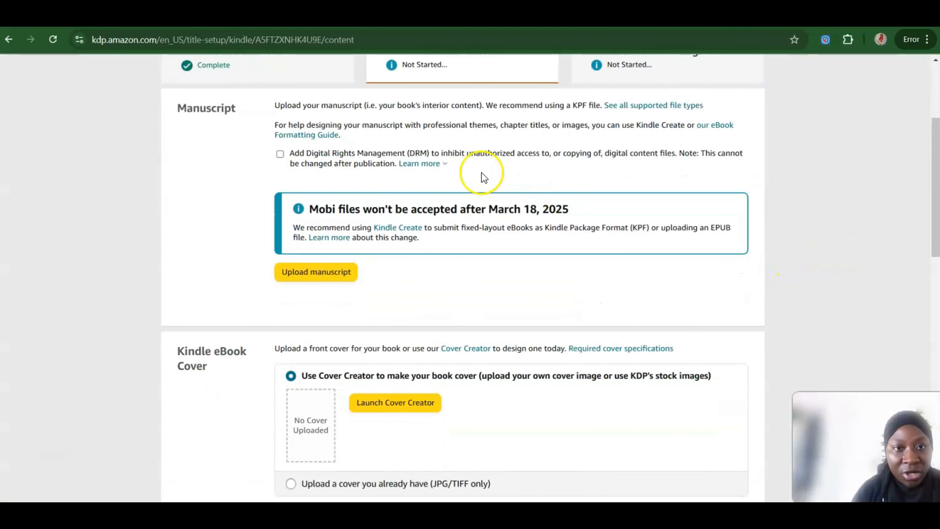
click(280, 154)
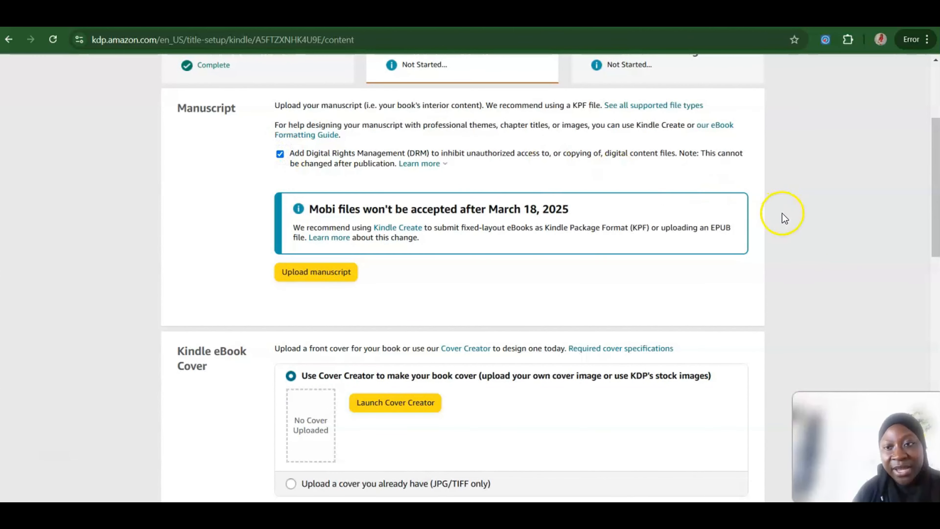
scroll(784, 215, down, 1)
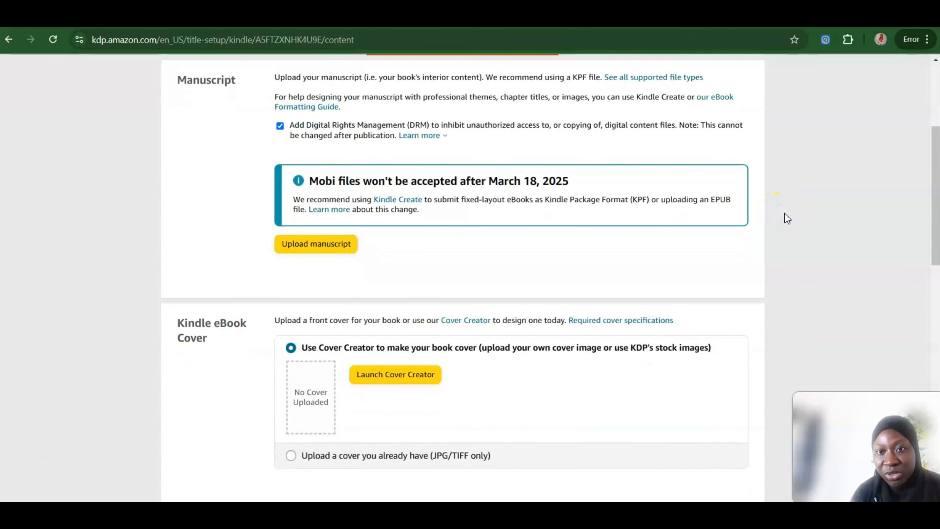
scroll(787, 218, down, 5)
scroll(785, 217, up, 5)
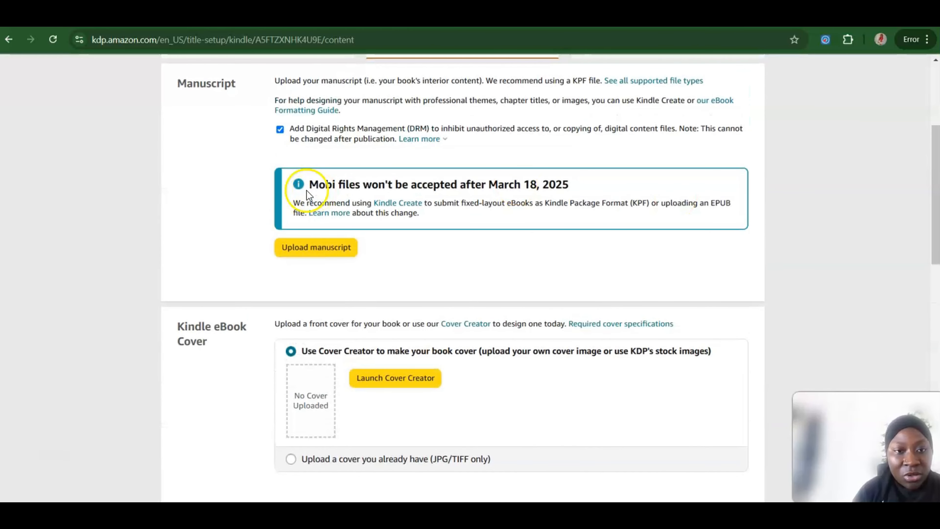
click(312, 252)
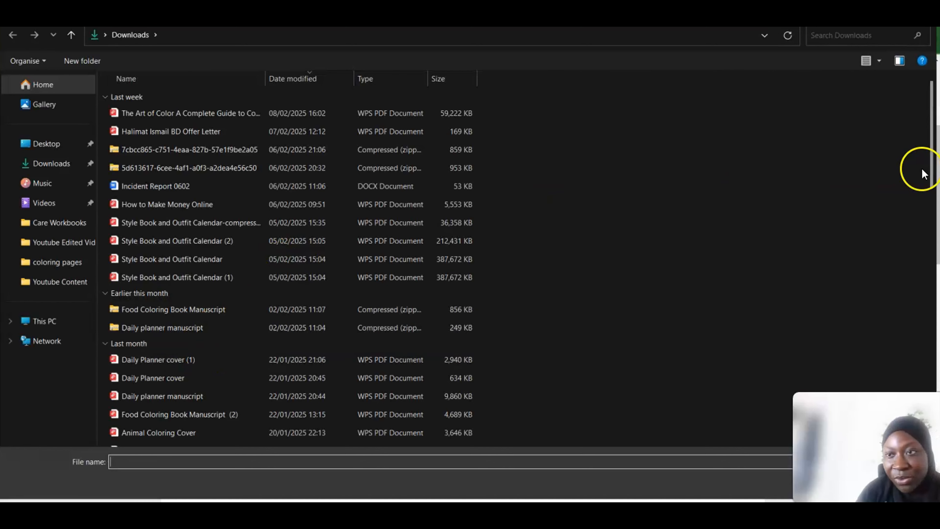
drag(931, 142, 931, 236)
click(222, 225)
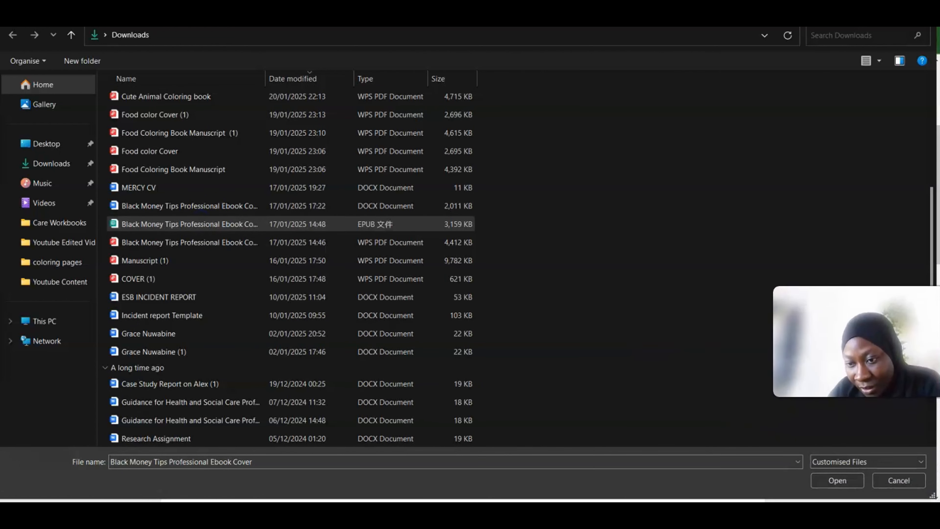
click(830, 481)
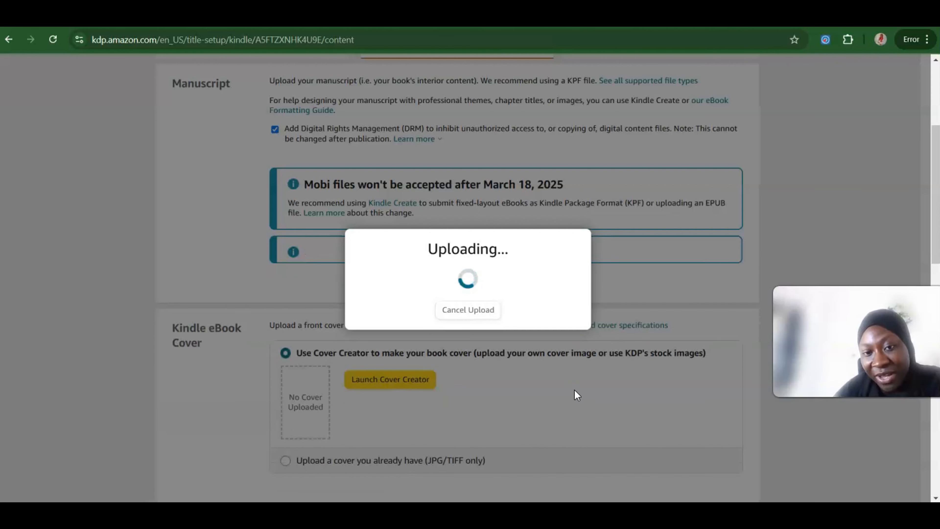
click(534, 293)
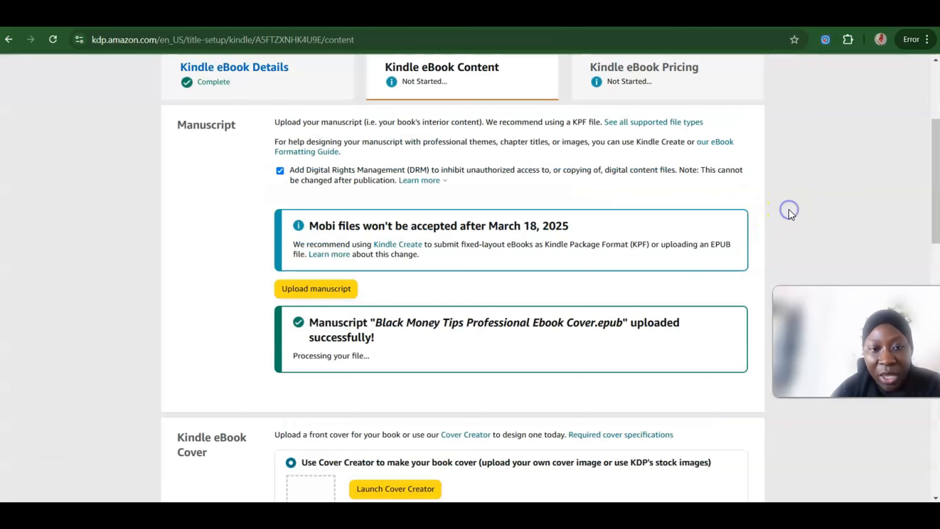
Step: Choose to use an existing cover and upload the JPG "Black Money Tips Professional Ebook Cover (625 x 1000 px)" from Downloads
scroll(788, 209, down, 8)
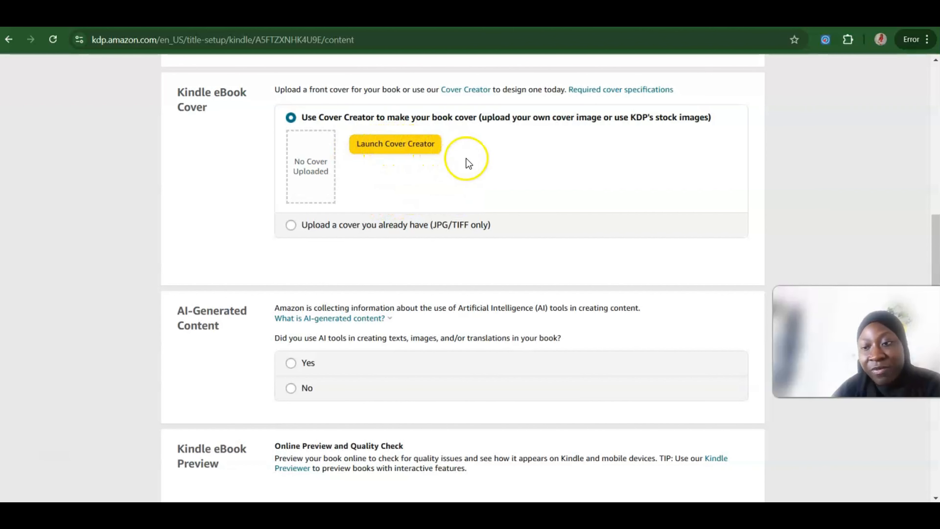
click(288, 229)
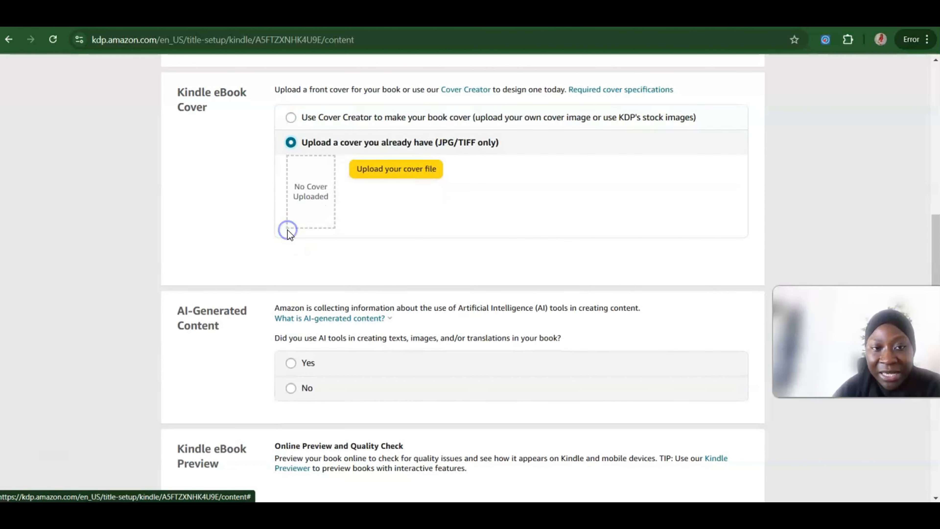
click(402, 169)
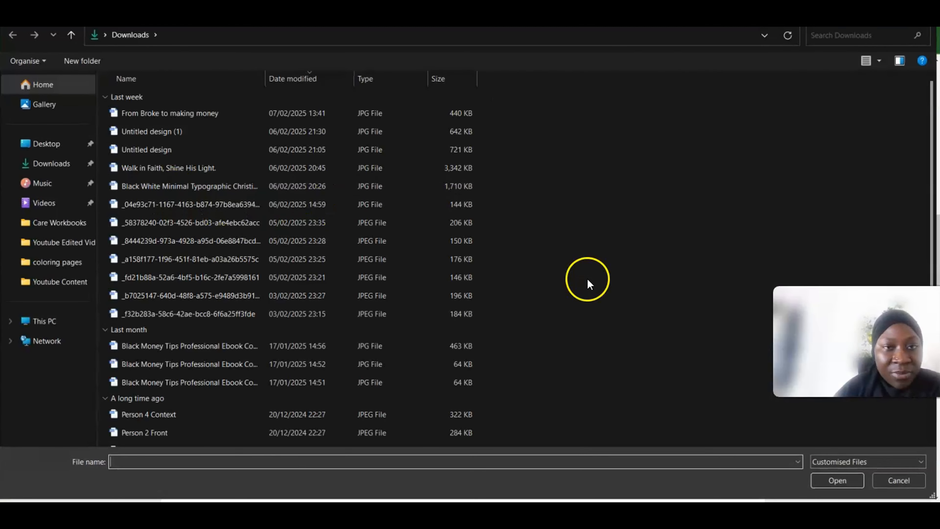
drag(933, 168, 928, 142)
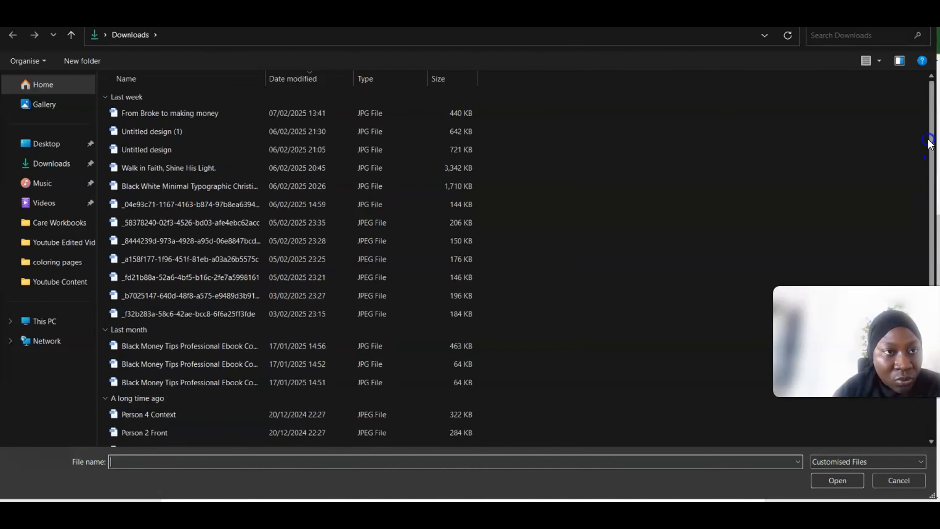
click(67, 165)
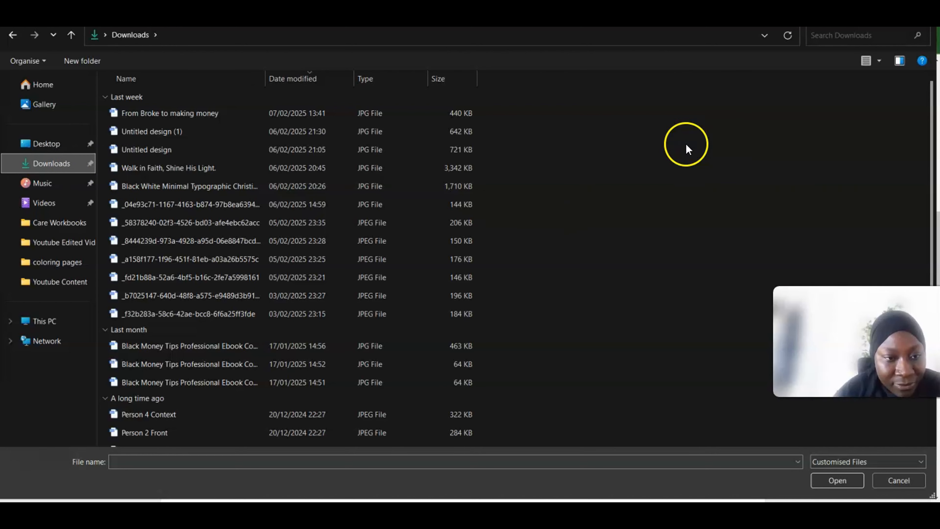
click(199, 346)
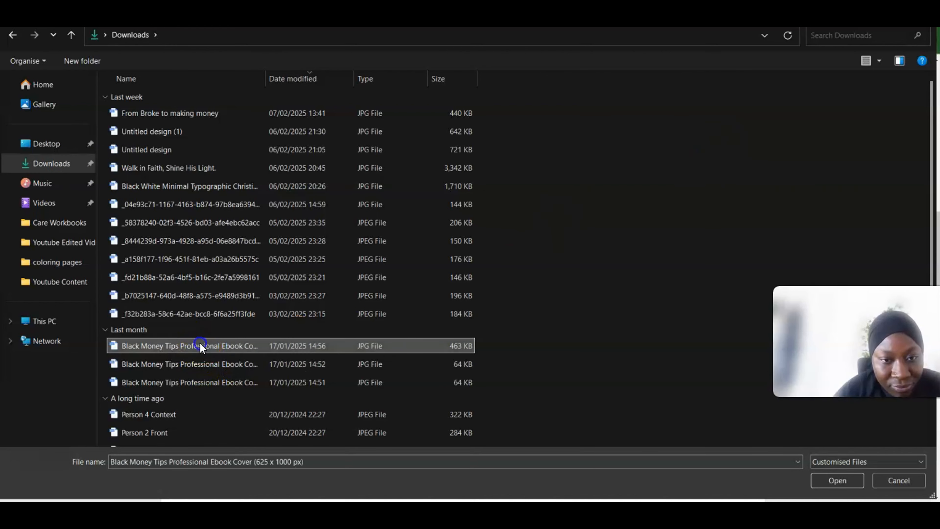
click(831, 475)
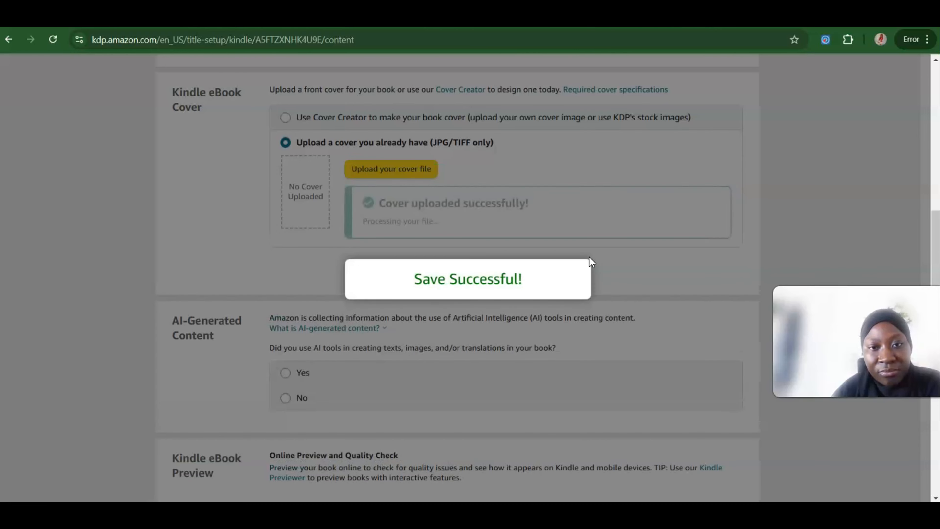
Step: Declare that no AI tools were used in creating the book's texts, images or translations
click(850, 187)
scroll(828, 191, down, 5)
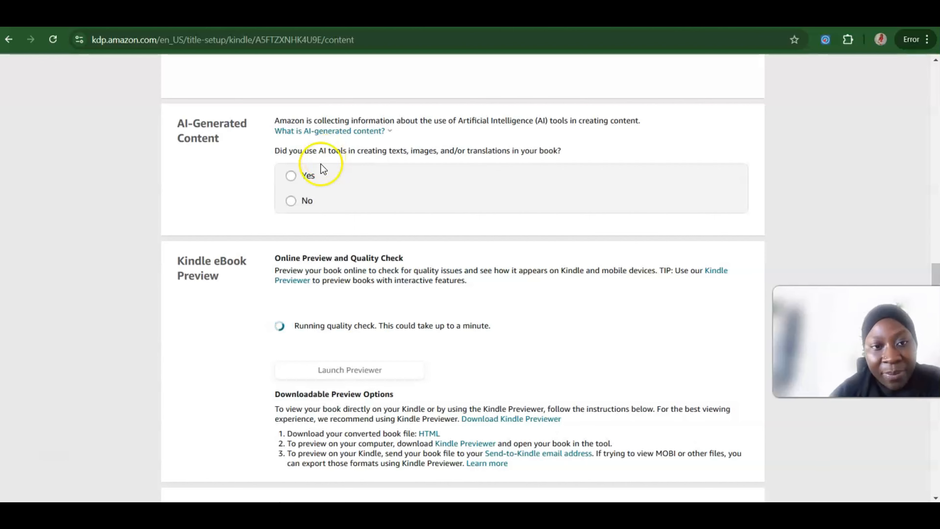
click(291, 200)
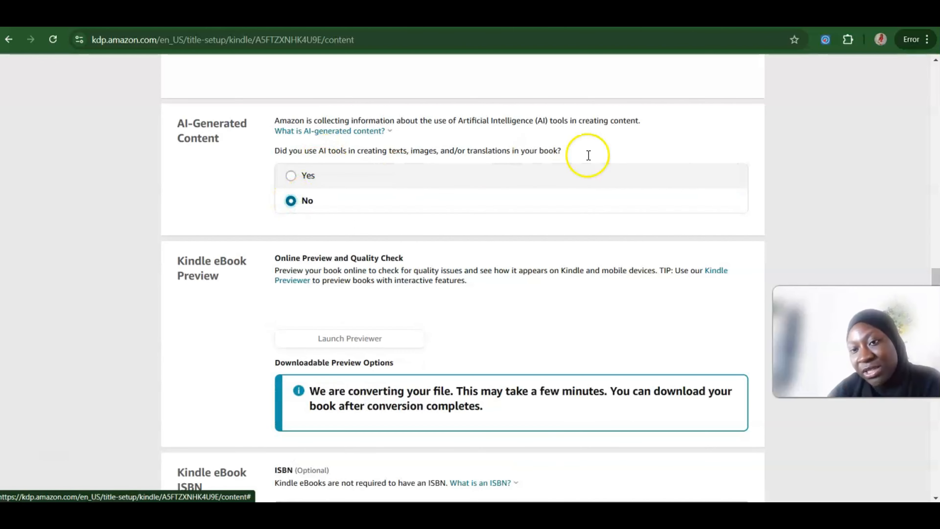
Step: Once the manuscript is converted, open the eBook in the online previewer to inspect its quality issues
click(795, 183)
scroll(795, 182, down, 5)
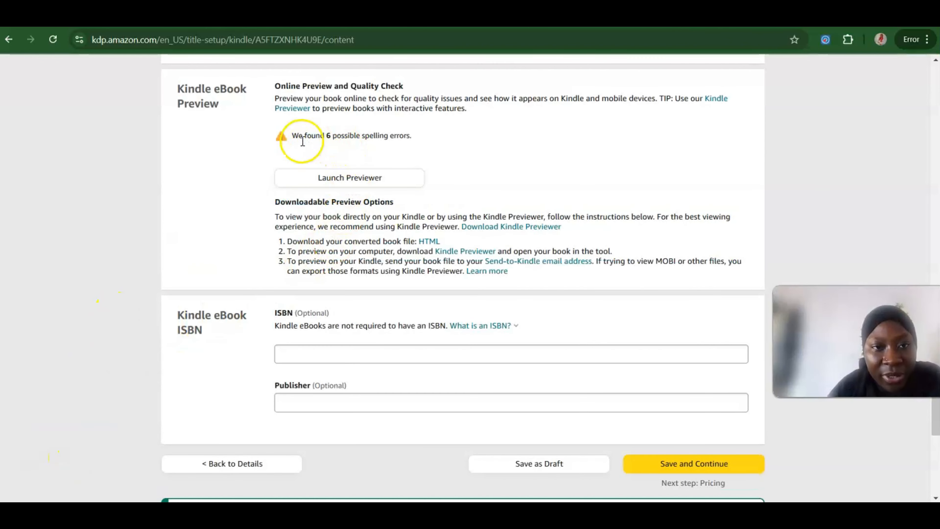
click(341, 179)
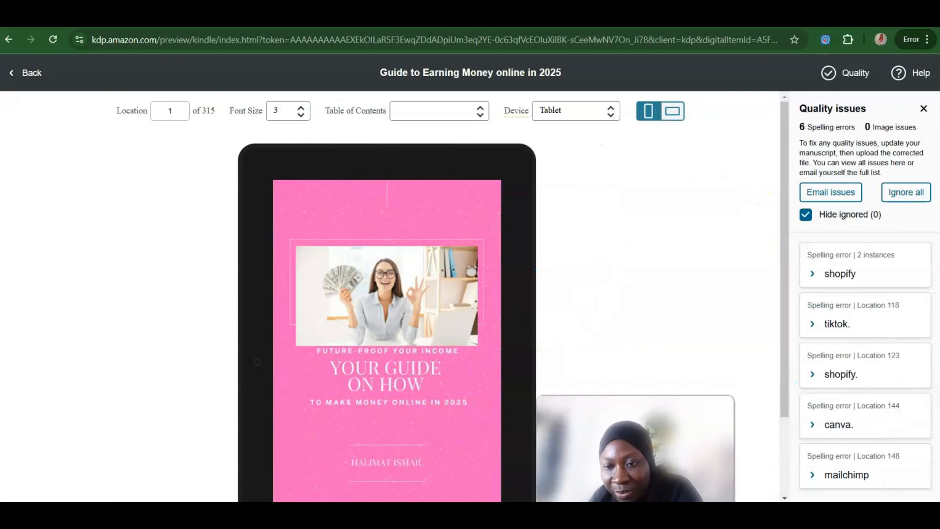
Step: Review and ignore the spelling issues for both instances of "shopify", for "tiktok." and for "shopify." in the previewer
click(841, 275)
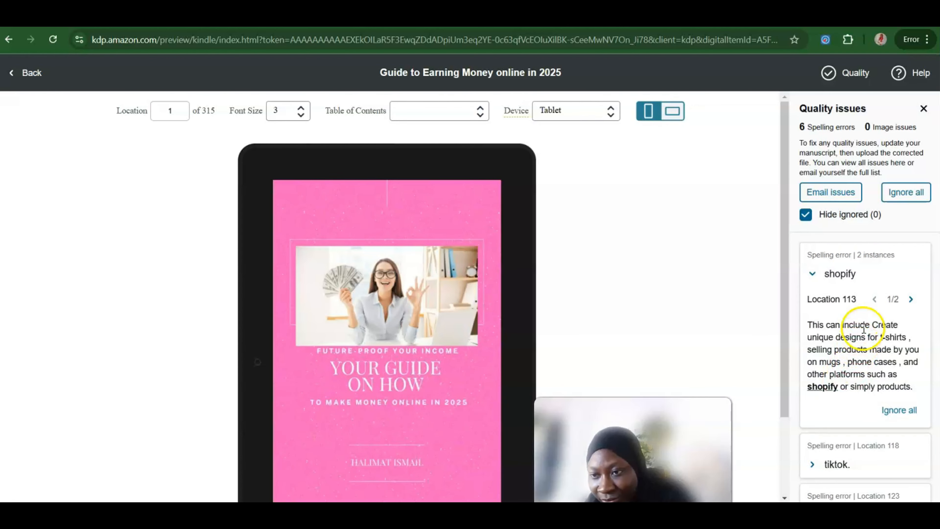
click(911, 299)
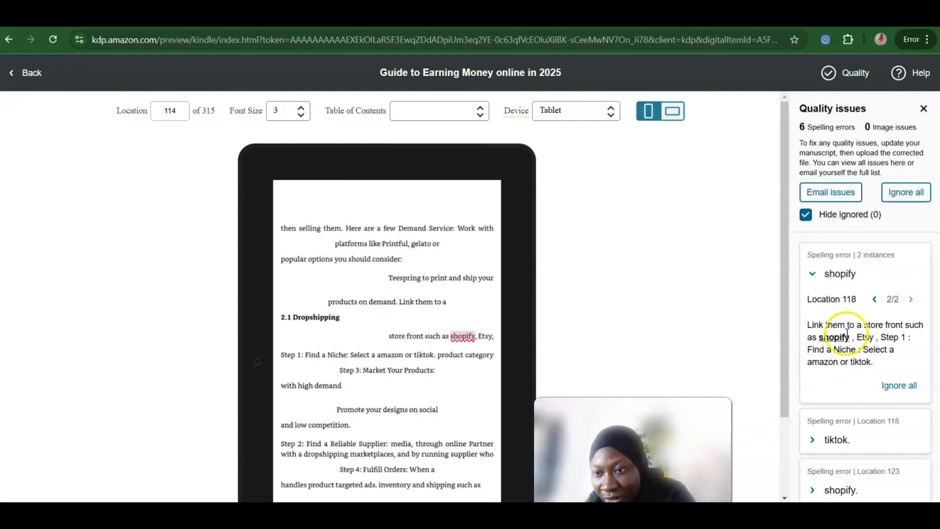
click(890, 387)
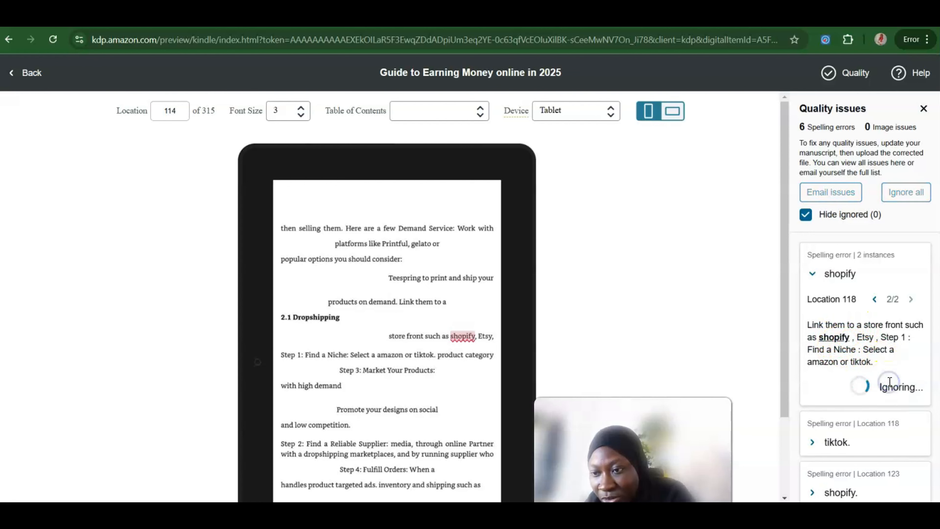
click(836, 274)
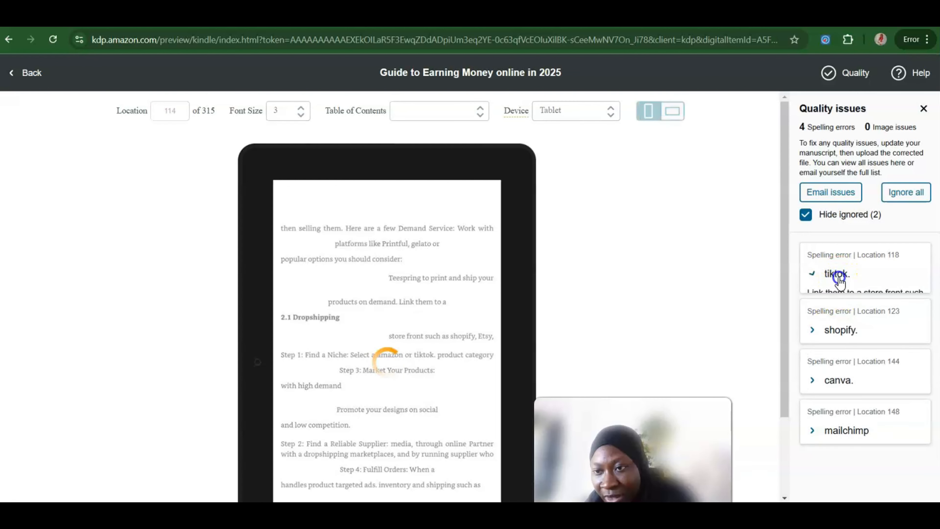
click(903, 352)
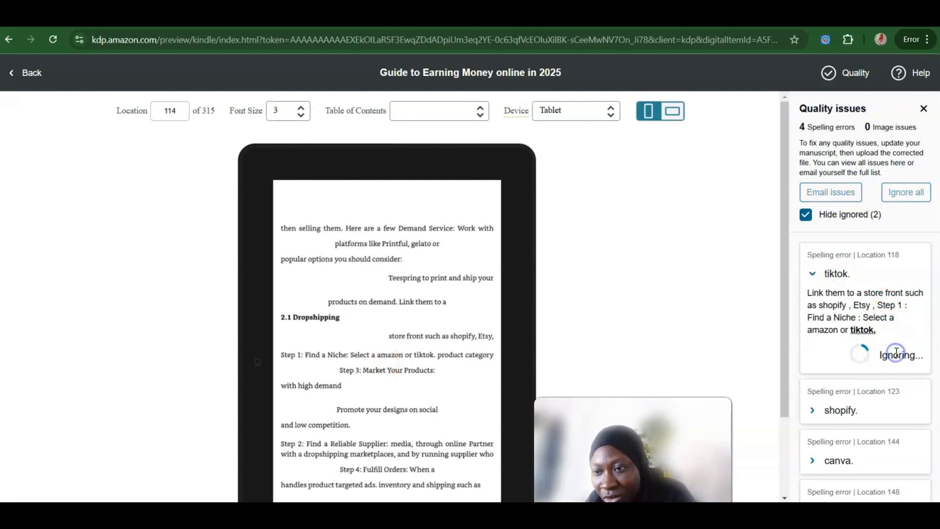
click(837, 280)
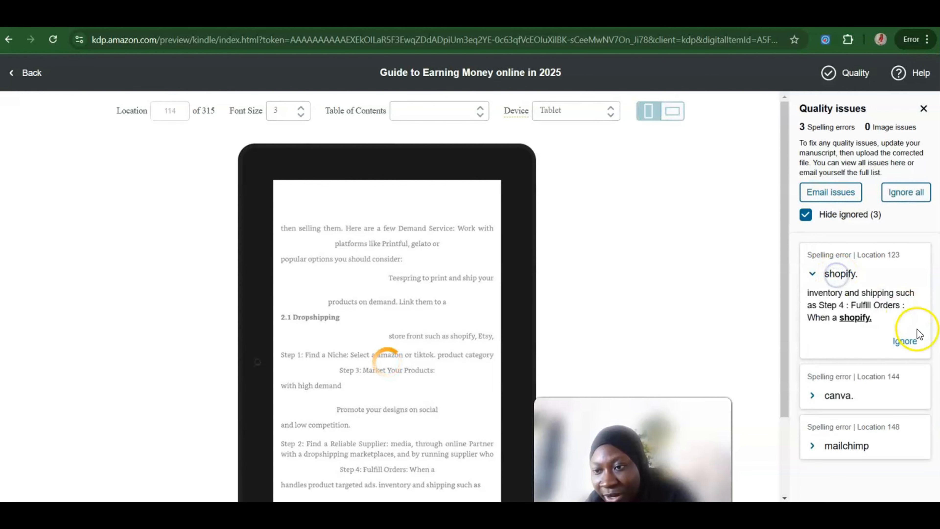
click(910, 341)
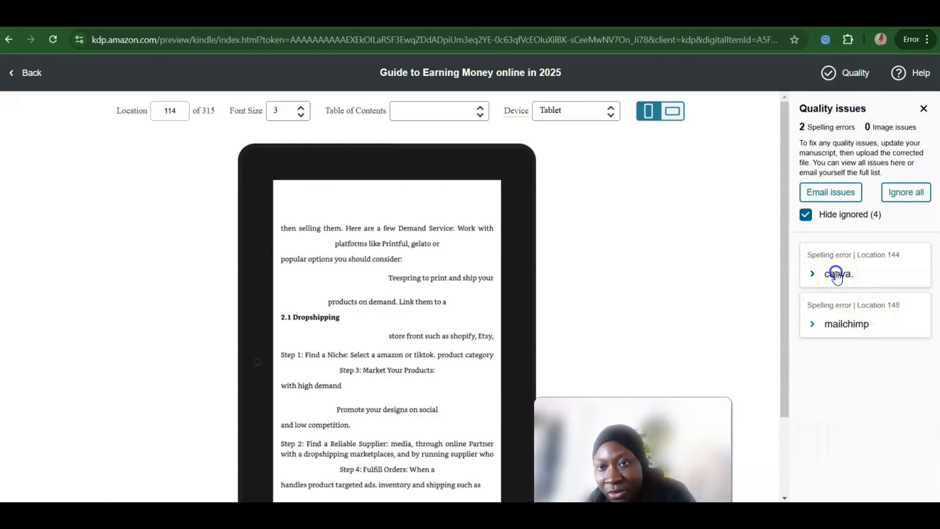
Step: Ignore the remaining spelling issues for "canva." and "mailchimp" in the previewer
click(833, 273)
click(895, 316)
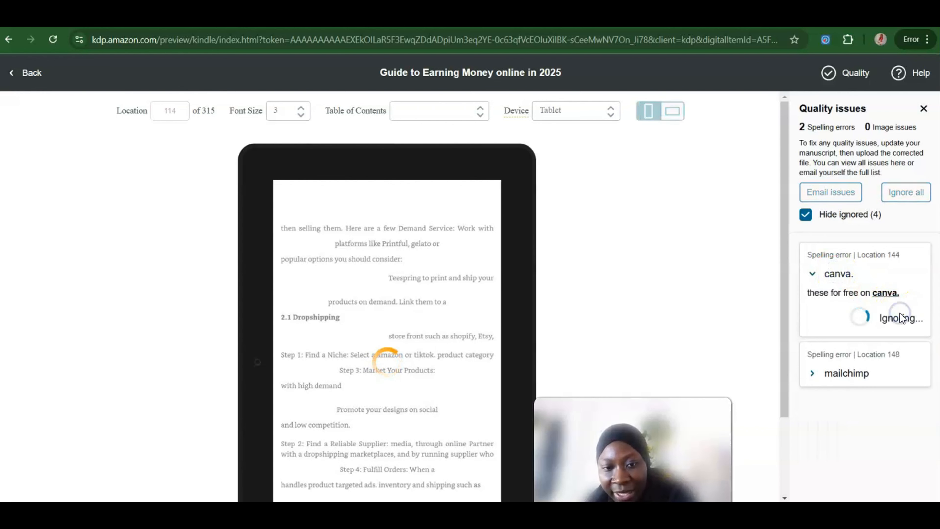
click(851, 277)
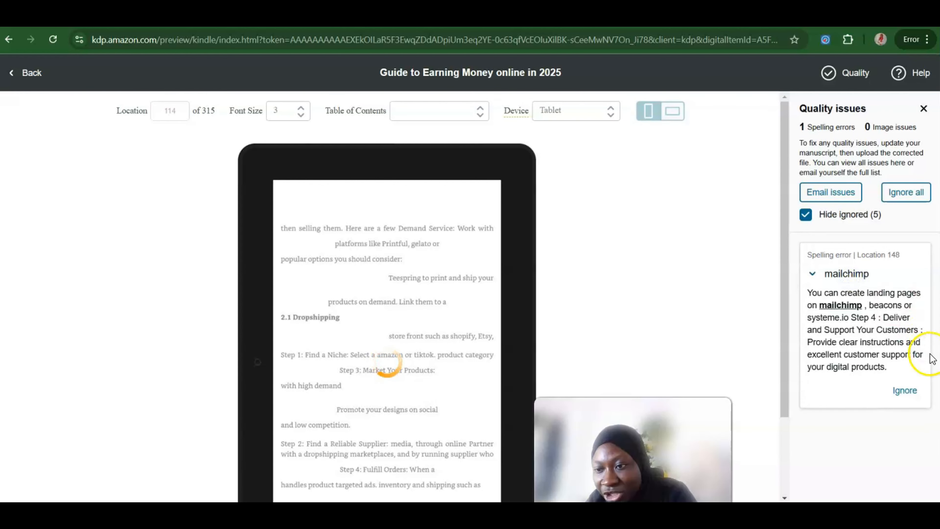
click(904, 389)
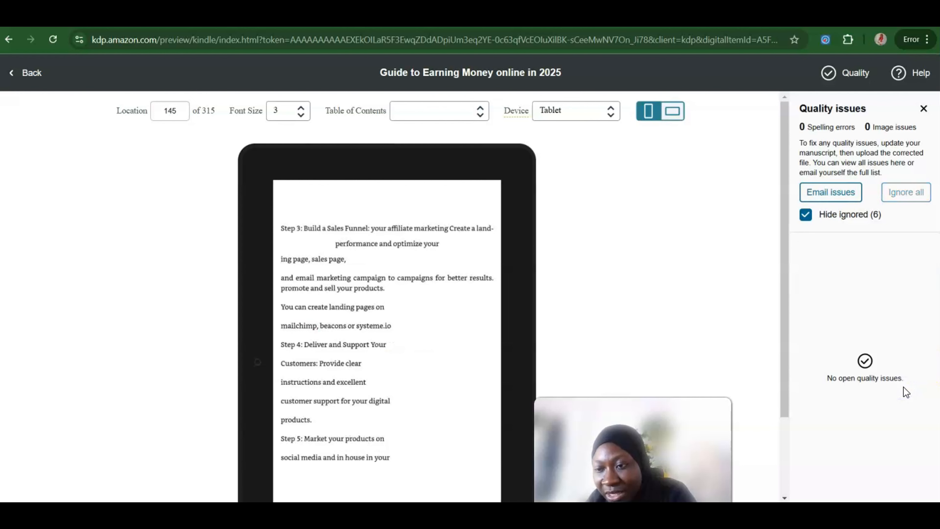
click(806, 217)
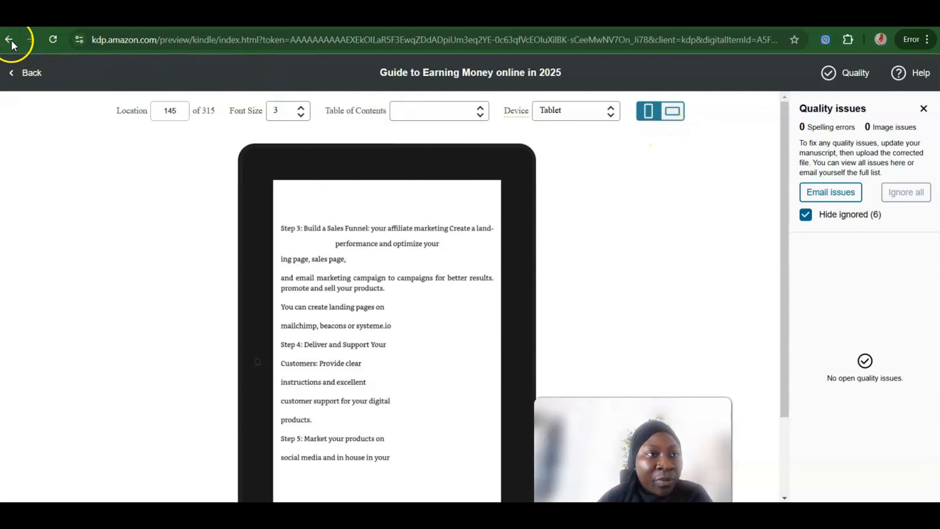
Step: Return to the eBook content page, leave ISBN and publisher empty, and save and continue to the Pricing stage
click(19, 73)
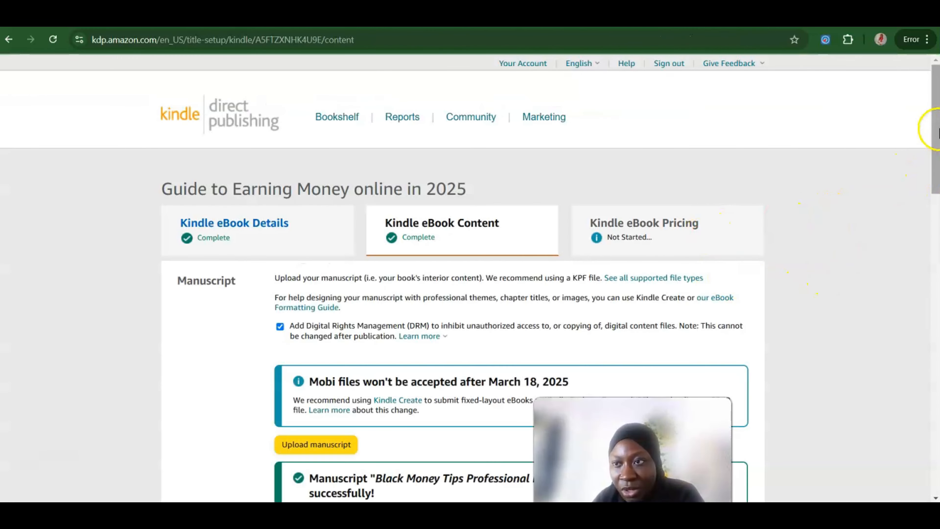
scroll(926, 171, down, 15)
scroll(936, 411, down, 7)
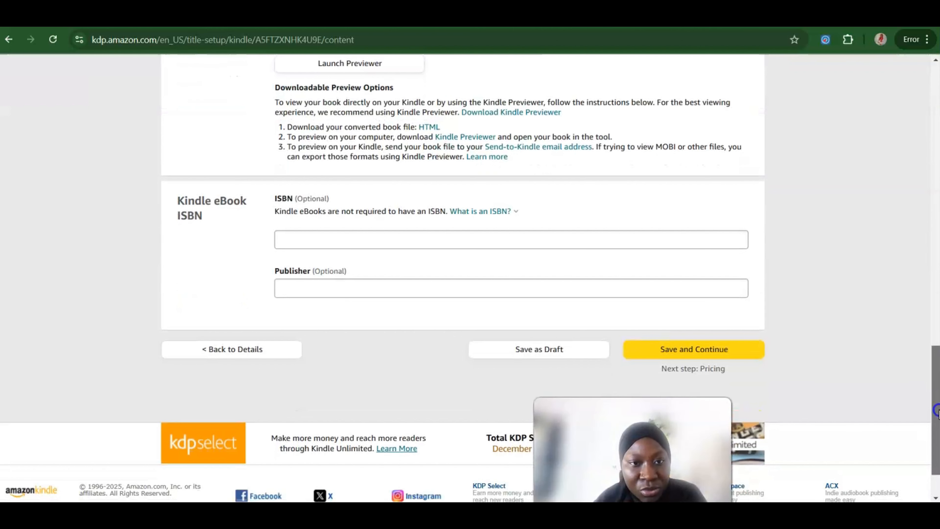
scroll(936, 411, down, 1)
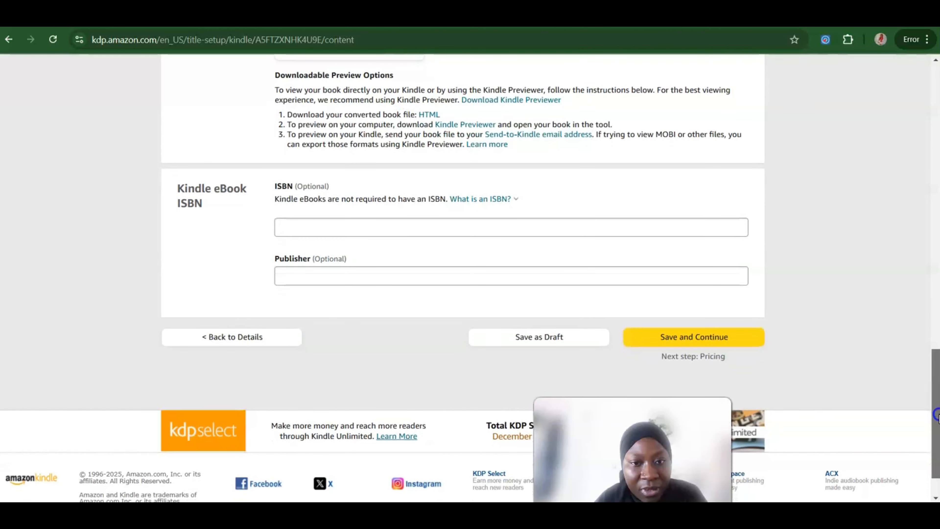
click(682, 333)
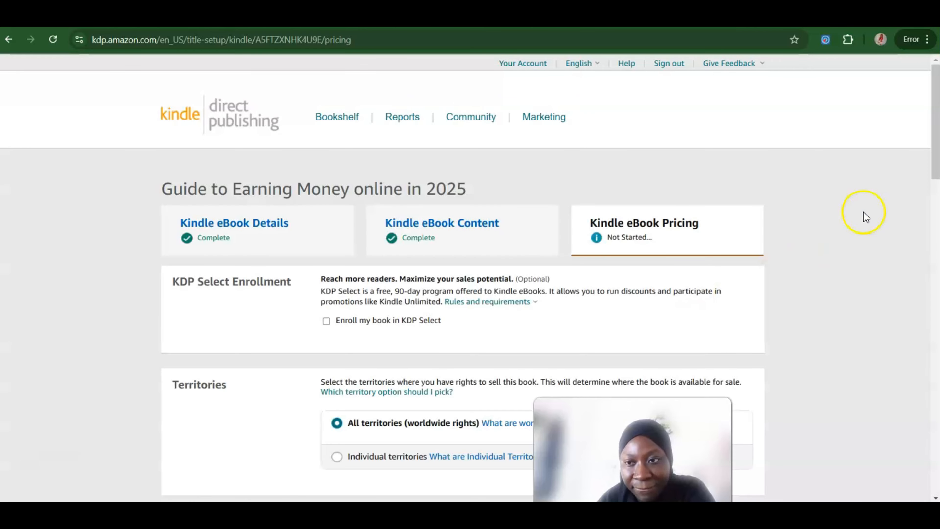
Step: Enroll the book in KDP Select and read the program's rules and requirements
scroll(864, 214, down, 5)
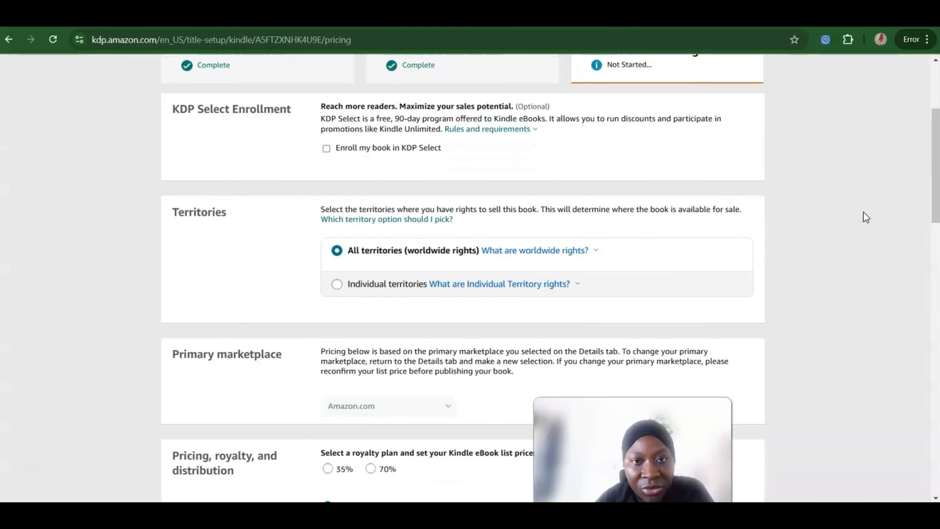
click(327, 148)
click(468, 136)
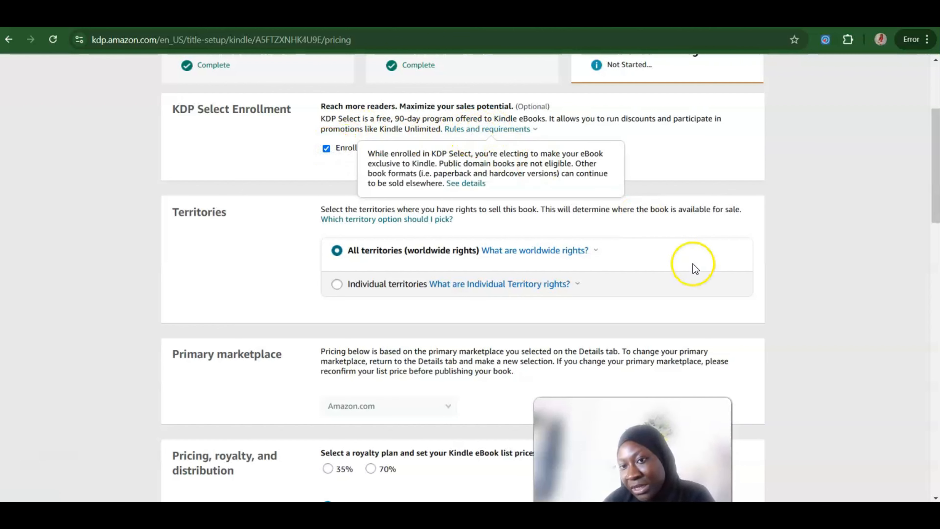
click(785, 217)
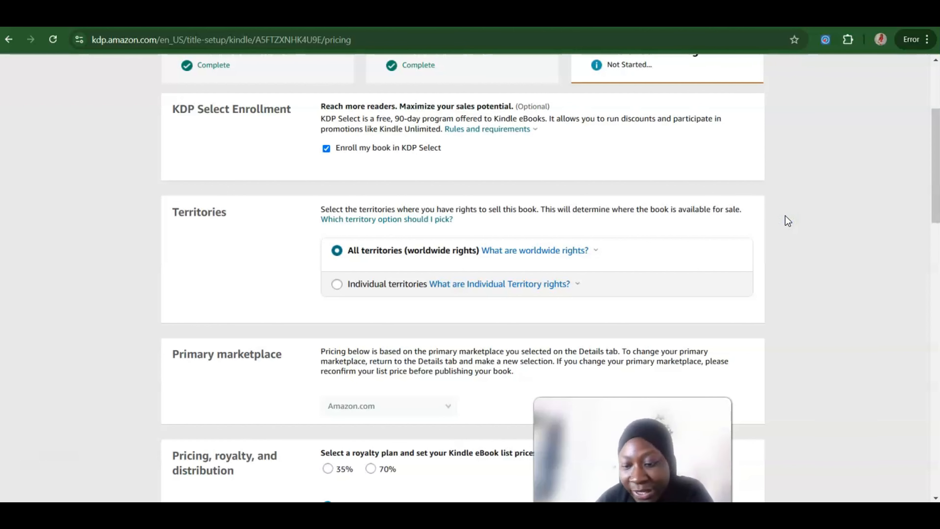
Step: Keep worldwide rights for all territories and choose the 70% royalty plan
scroll(788, 220, down, 1)
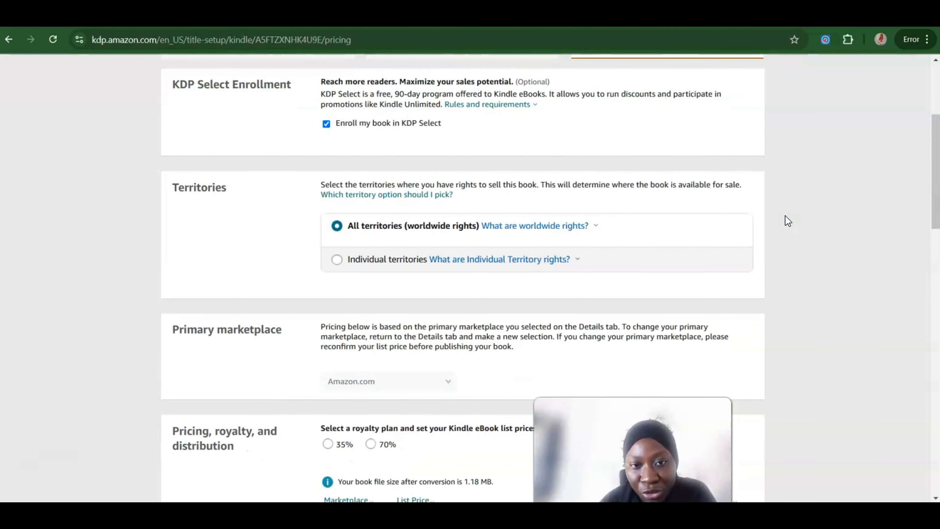
scroll(787, 221, down, 10)
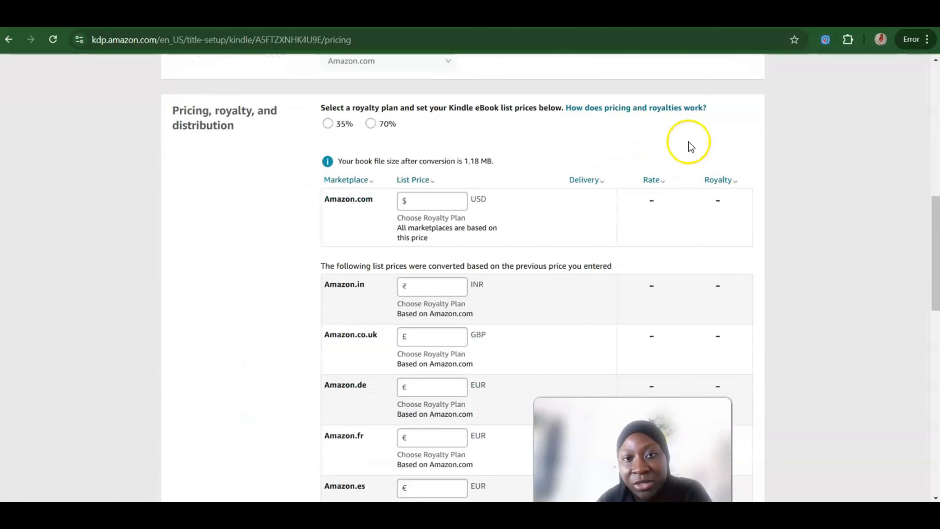
click(345, 127)
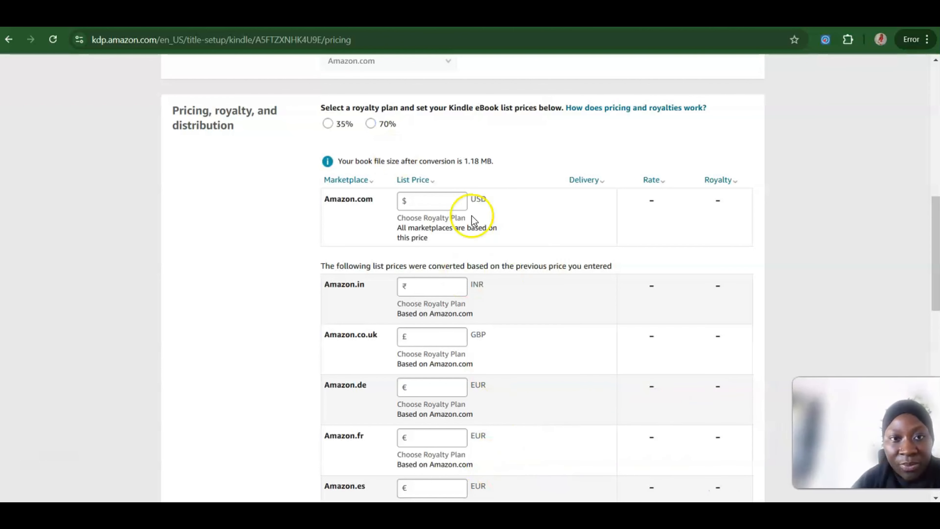
click(372, 123)
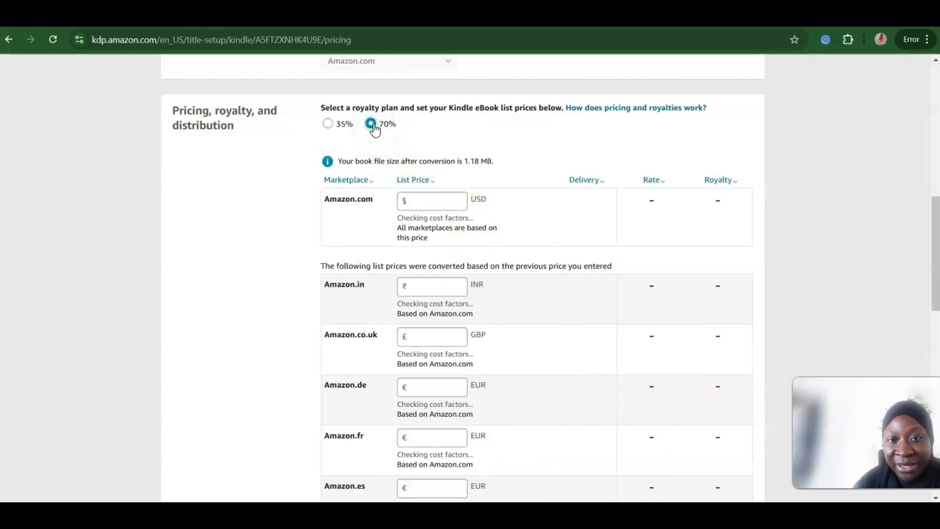
Step: Check the allowed price range, set the Amazon.com list price to 5 USD, and review the converted marketplace prices and publishing terms
click(427, 203)
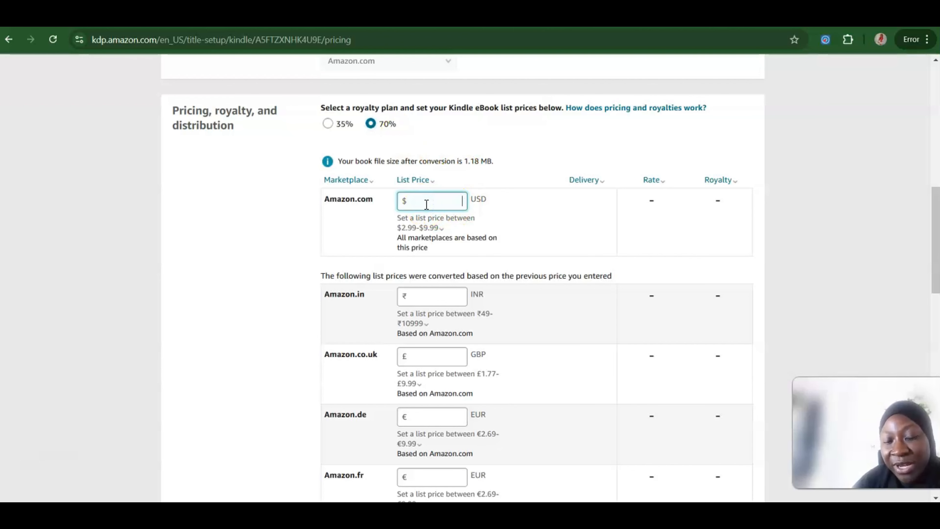
click(414, 227)
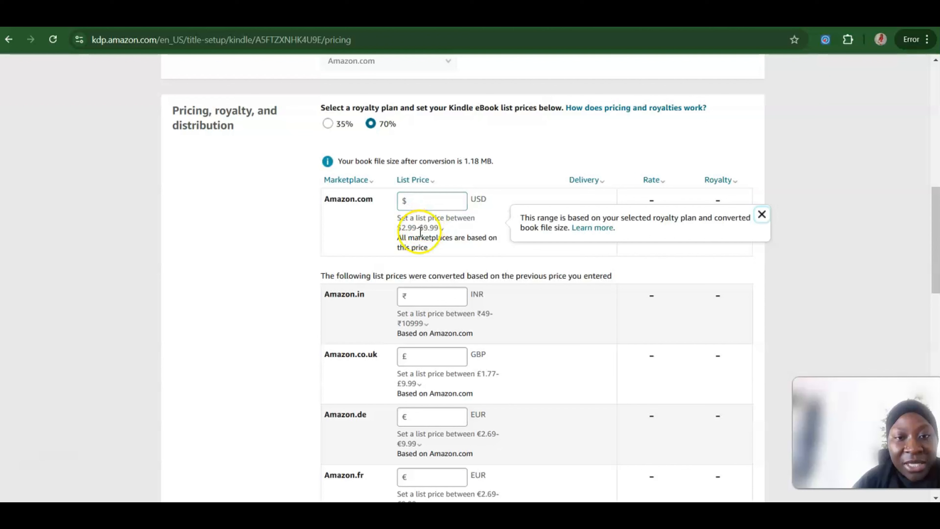
click(399, 232)
click(403, 232)
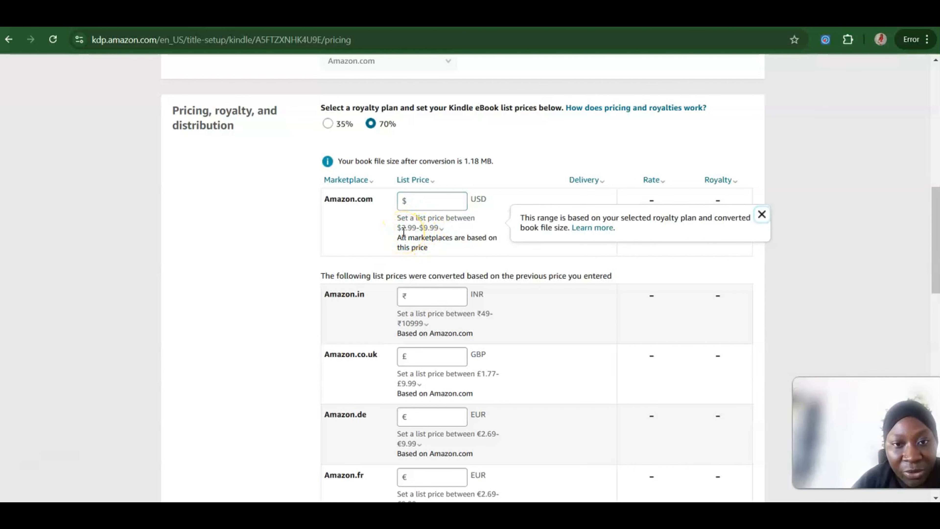
click(423, 204)
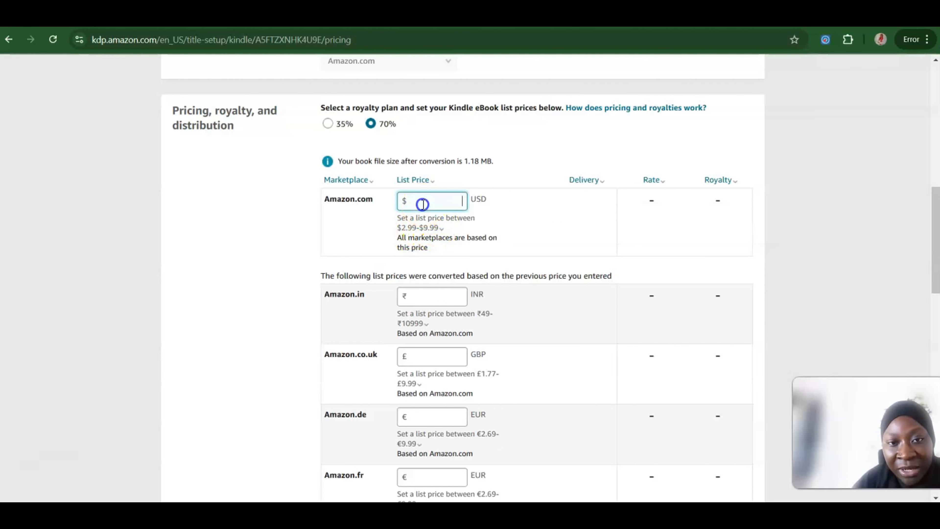
text(5)
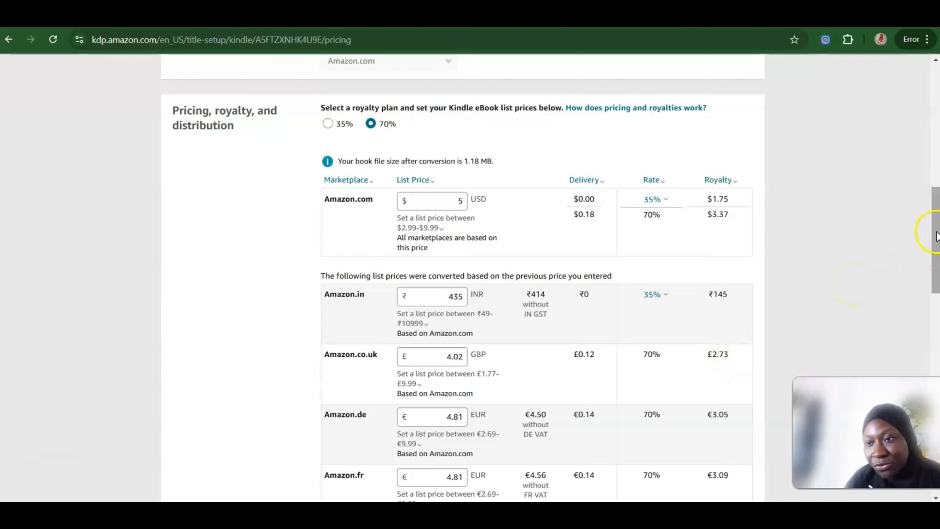
drag(935, 234, 936, 370)
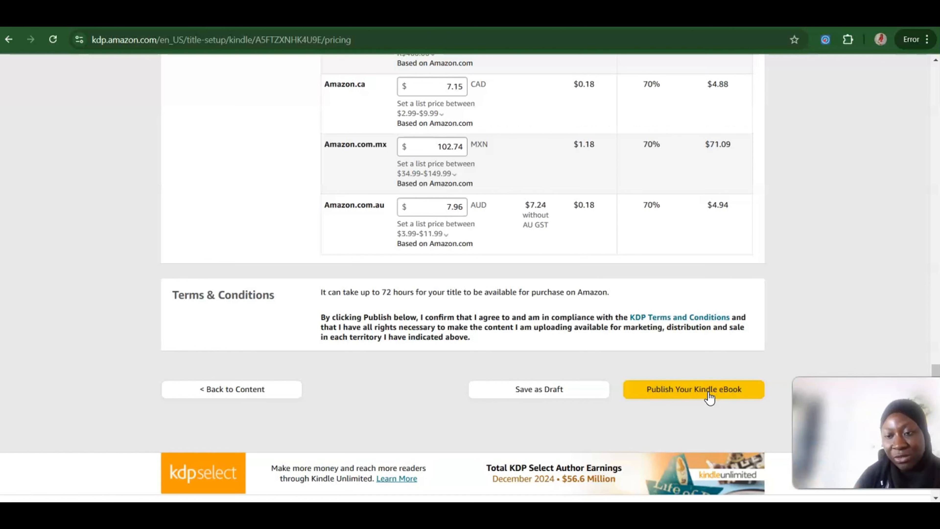
Step: Go to the KDP bookshelf and start creating a new paperback title
click(126, 473)
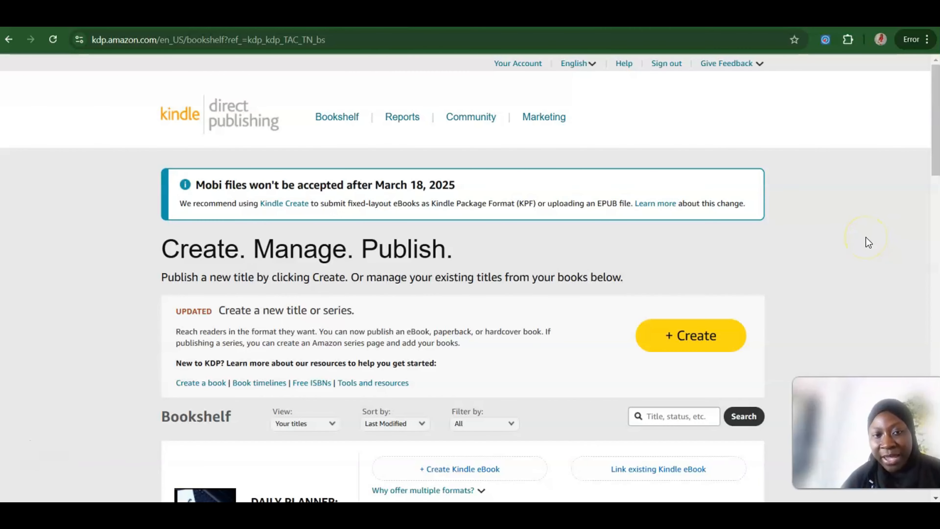
click(704, 336)
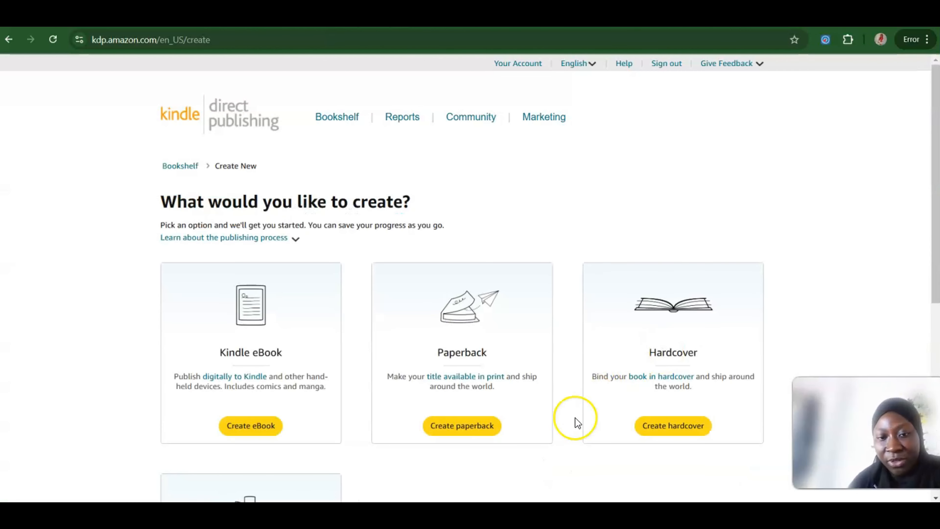
click(461, 425)
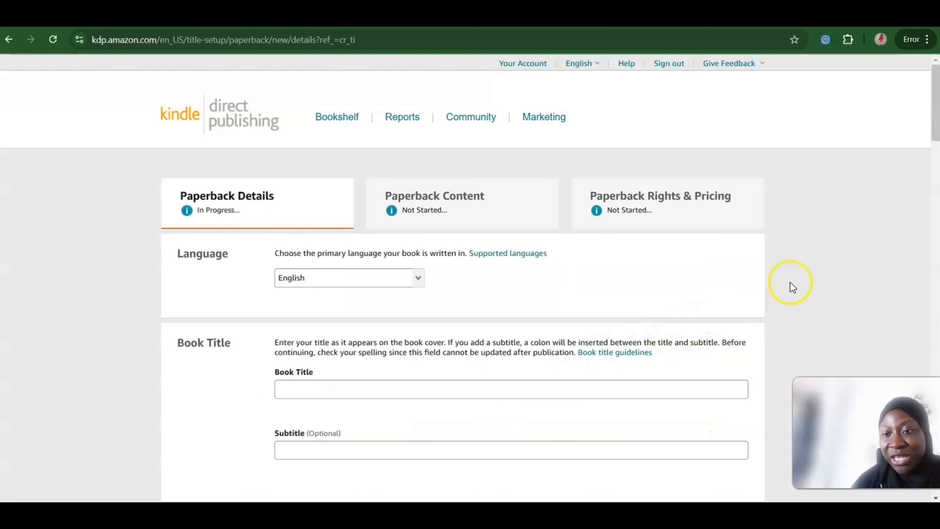
Step: Enter "Daily planner" as the paperback's book title
scroll(790, 282, down, 1)
scroll(790, 283, down, 3)
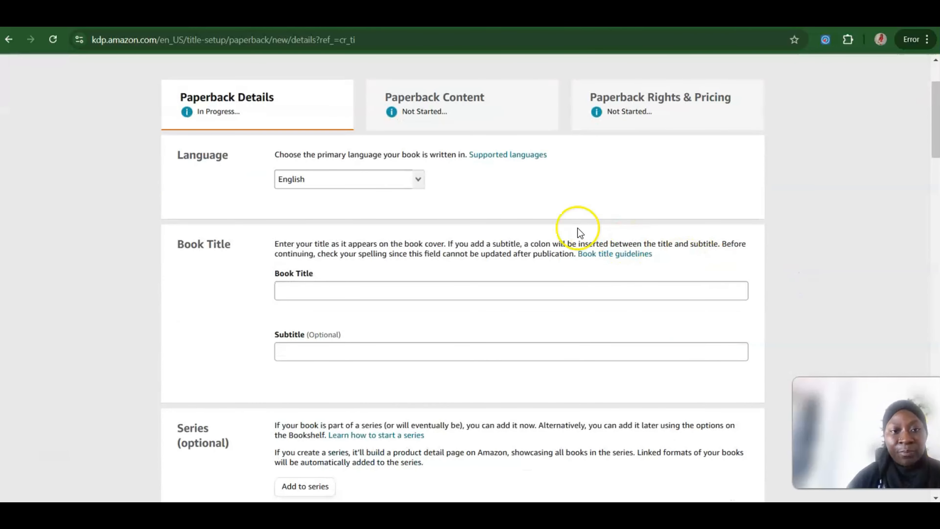
click(342, 288)
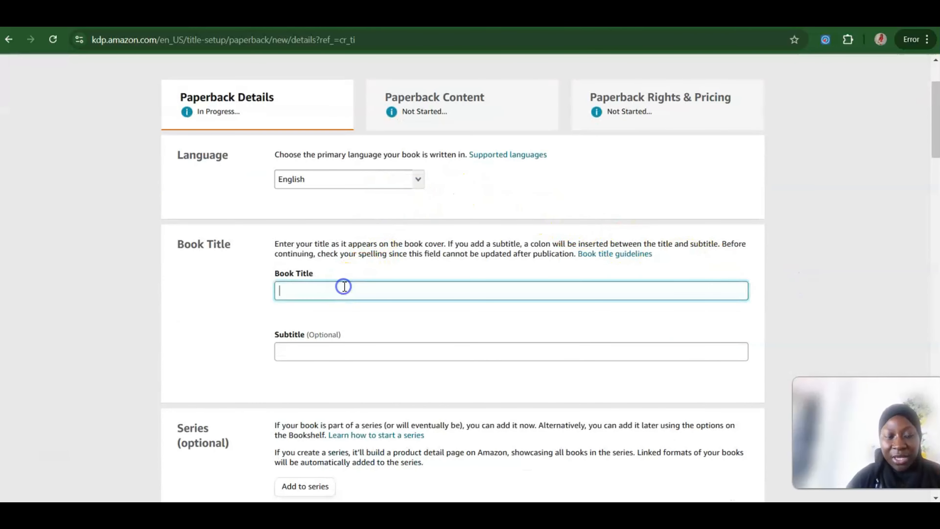
text(Dail)
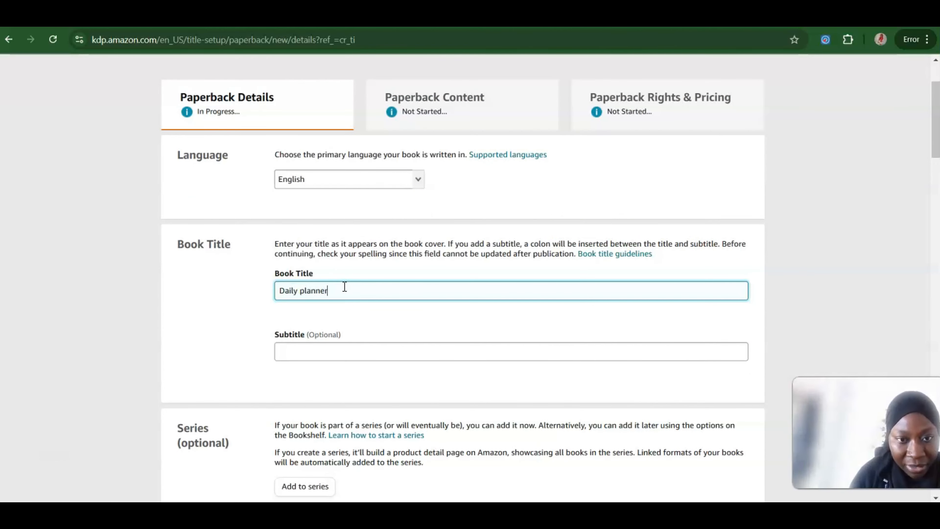
text(y planner)
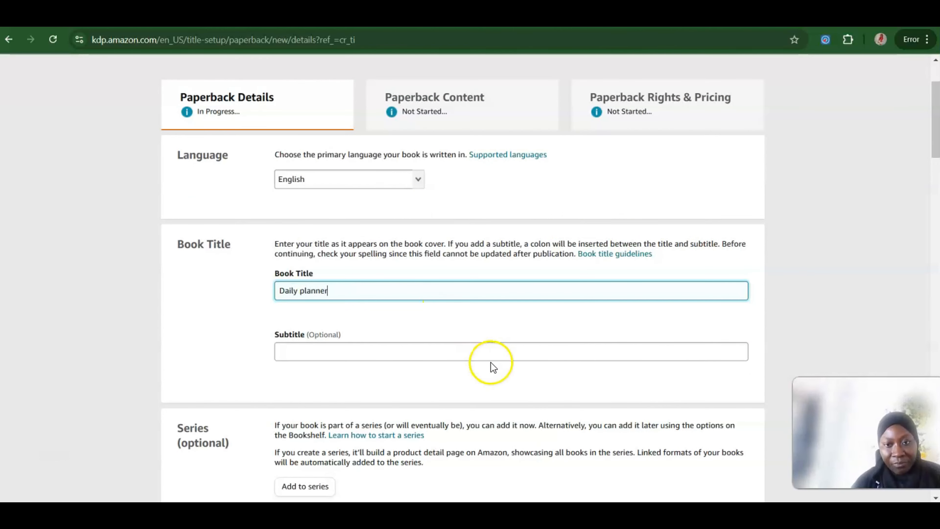
click(771, 284)
Step: Fill in the primary author's first and last name from the saved profile
scroll(772, 287, down, 10)
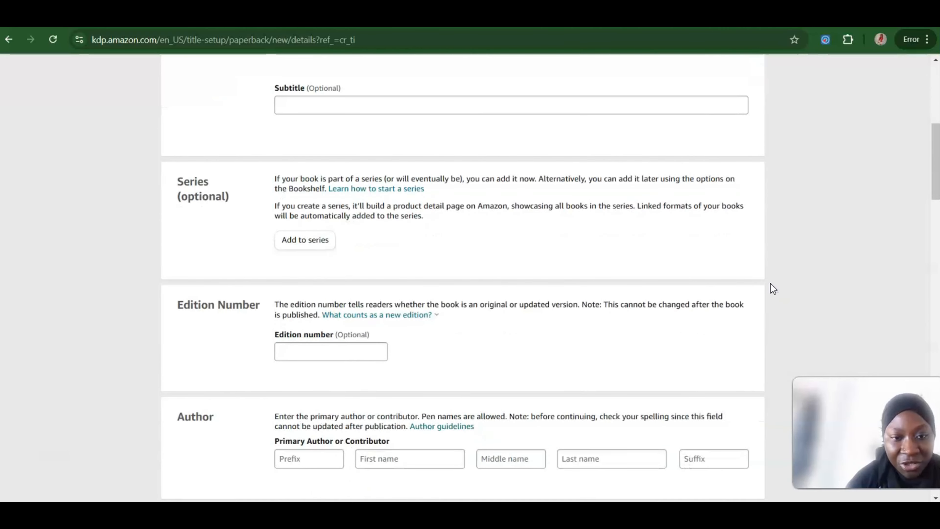
scroll(773, 289, up, 3)
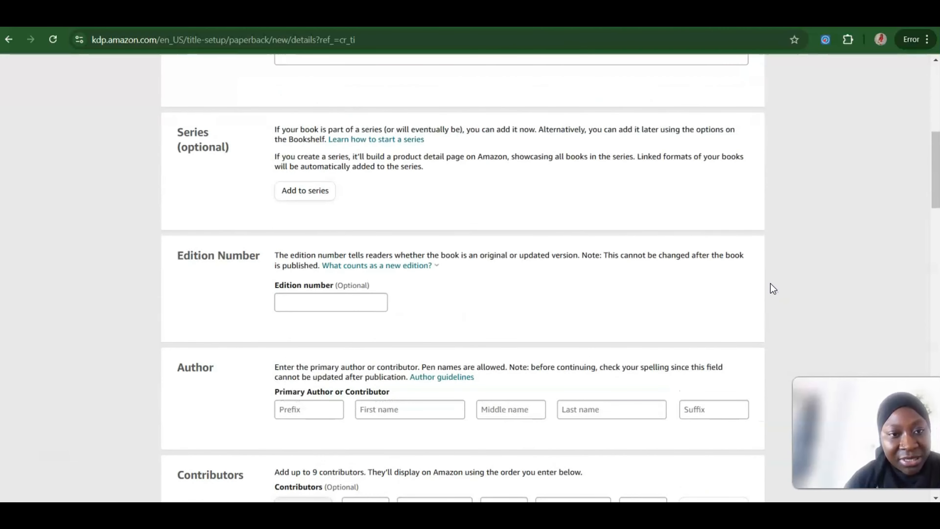
scroll(773, 288, down, 4)
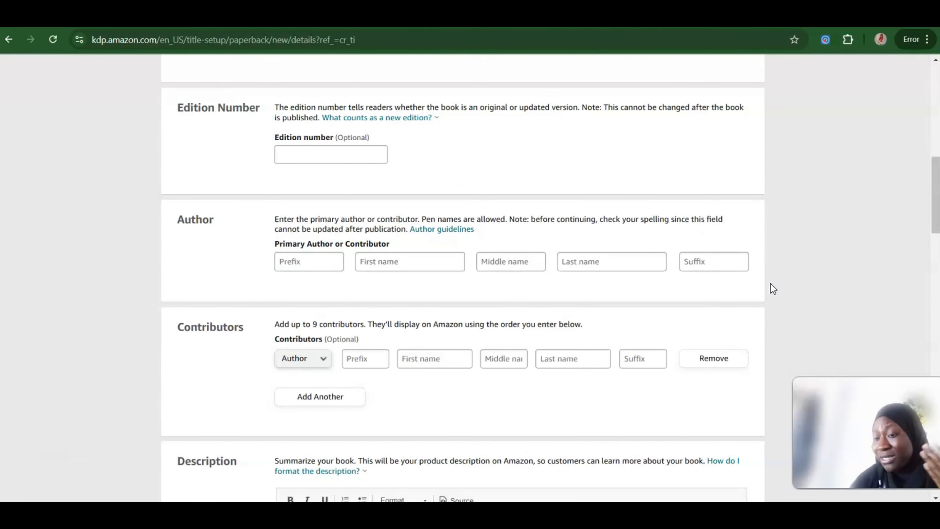
click(385, 264)
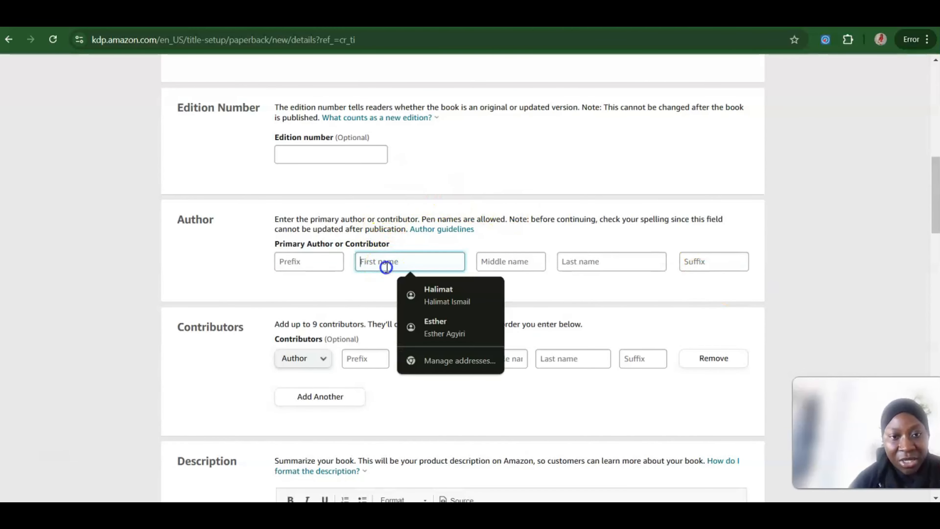
click(418, 291)
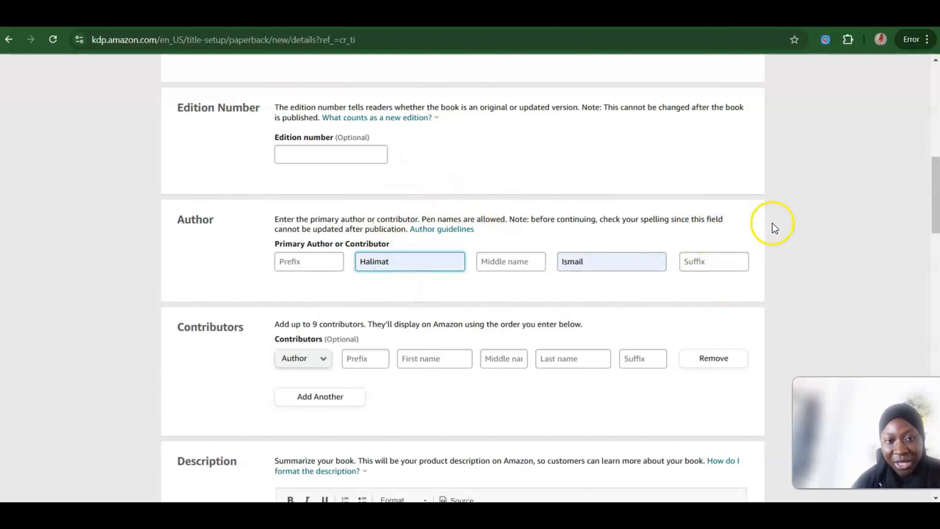
Step: Enter "Daily Planner" as the book description and declare ownership of the copyright and necessary publishing rights
scroll(772, 222, down, 1)
scroll(772, 224, down, 7)
click(464, 221)
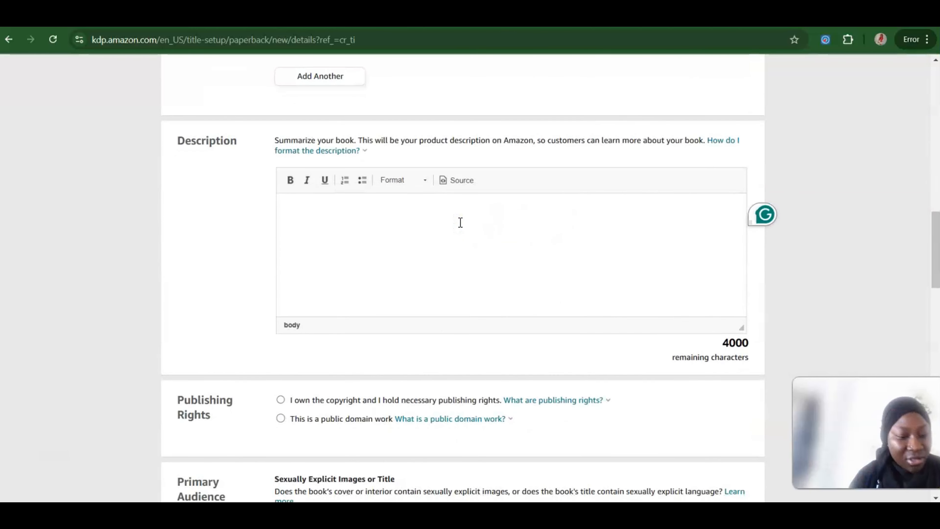
text(Daily)
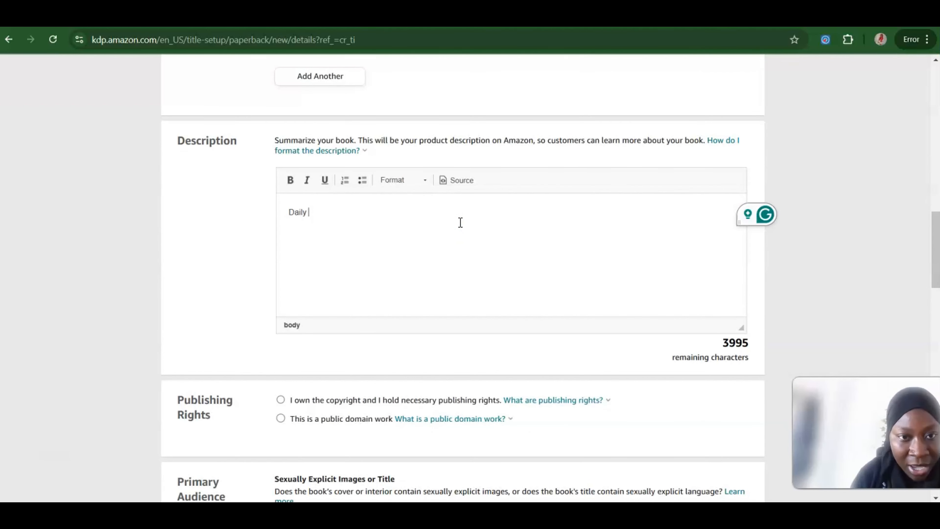
text( Planner)
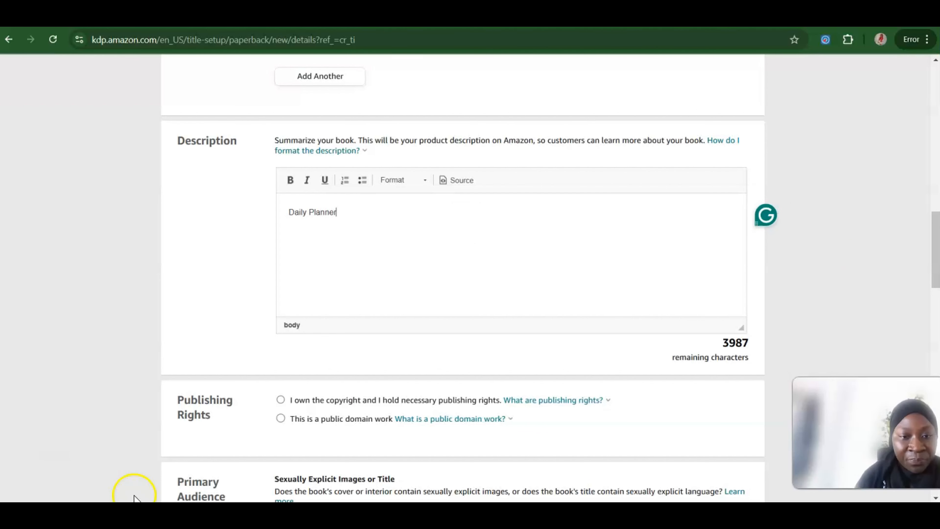
click(280, 401)
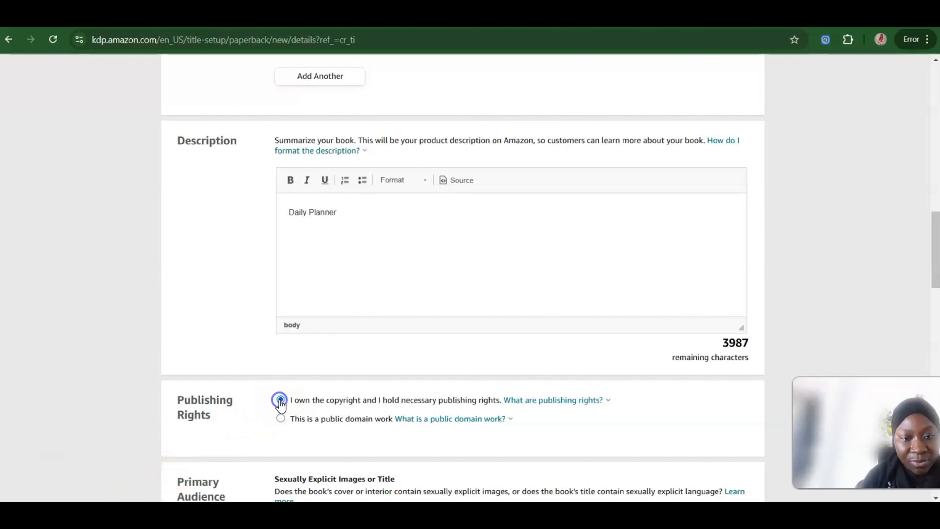
Step: Declare that the book has no sexually explicit images or title, and set the reading age from 16 to 18+
scroll(841, 283, down, 6)
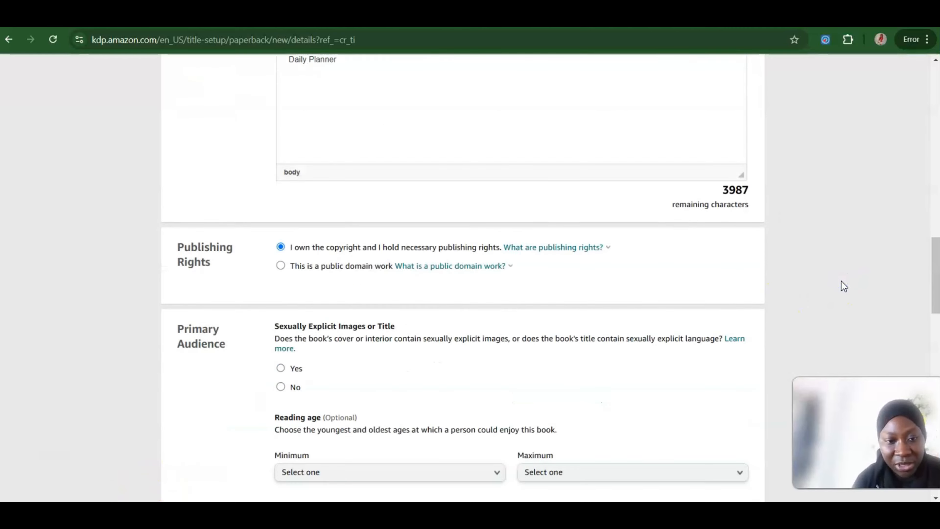
scroll(840, 280, down, 1)
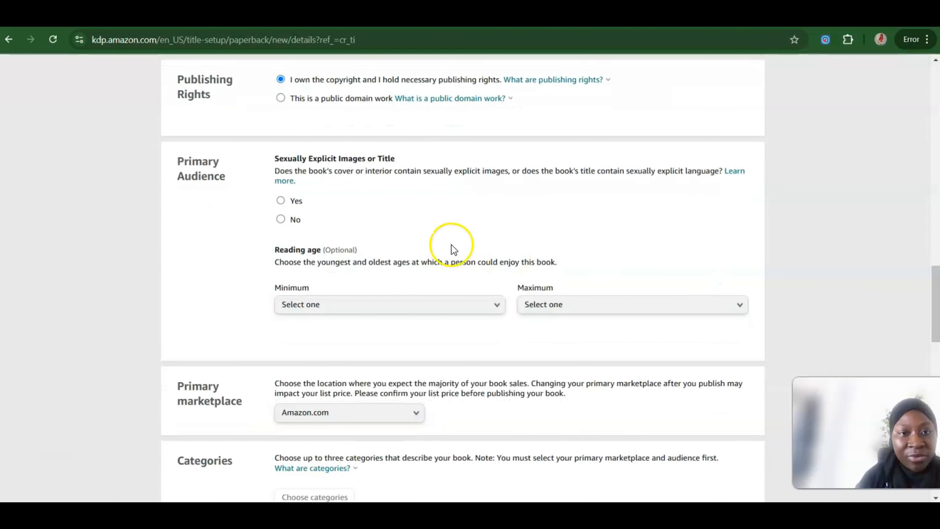
click(280, 219)
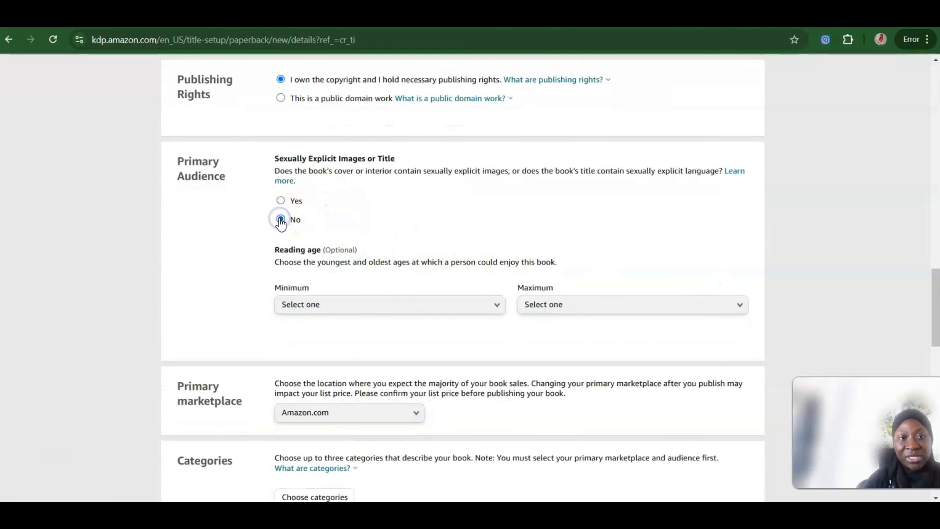
click(463, 306)
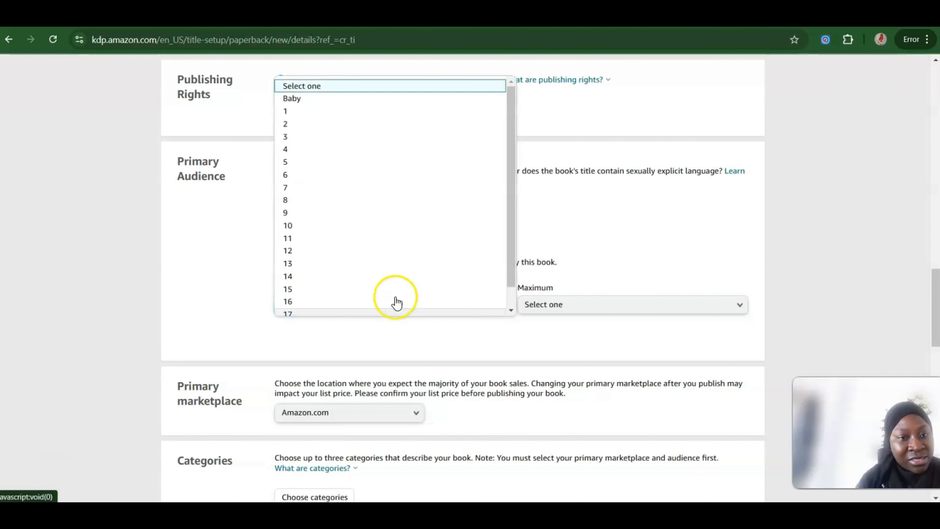
click(291, 301)
click(572, 305)
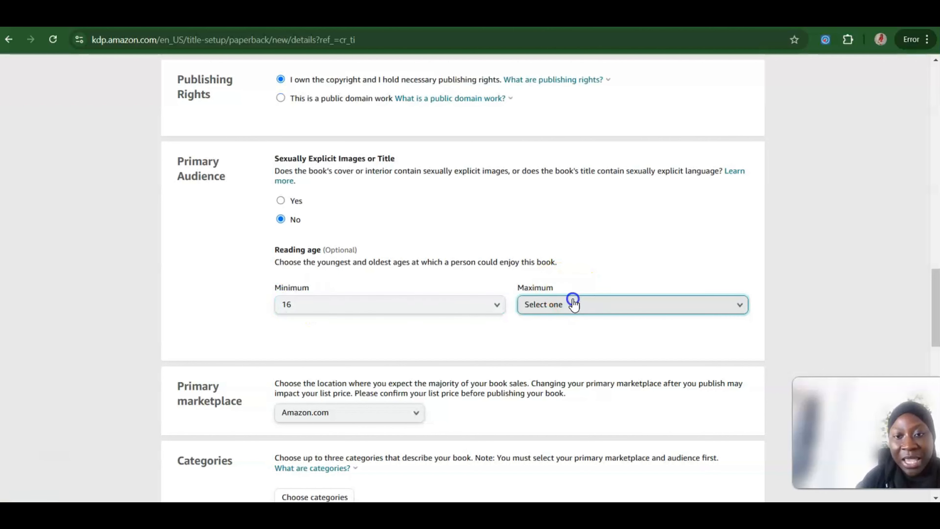
click(534, 344)
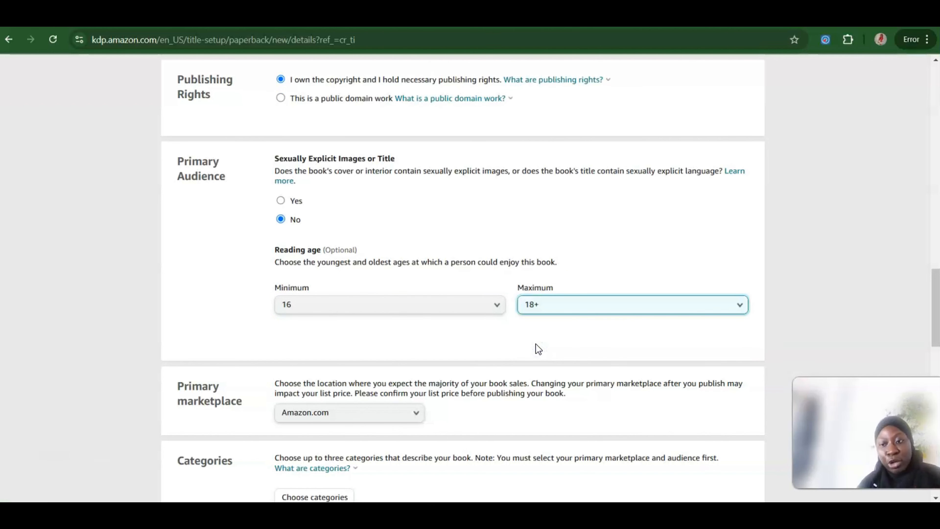
click(775, 281)
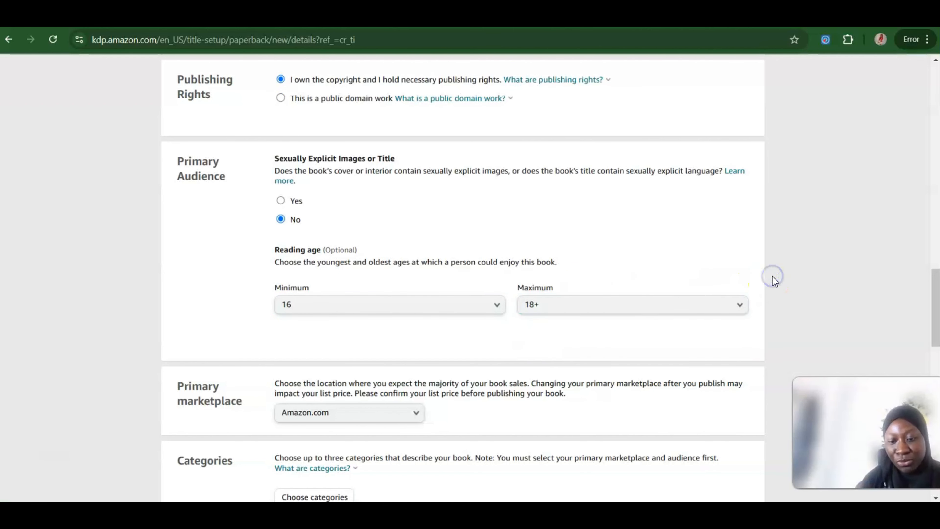
Step: Start choosing the book's categories and pick Self-Help as the main category
scroll(775, 282, down, 5)
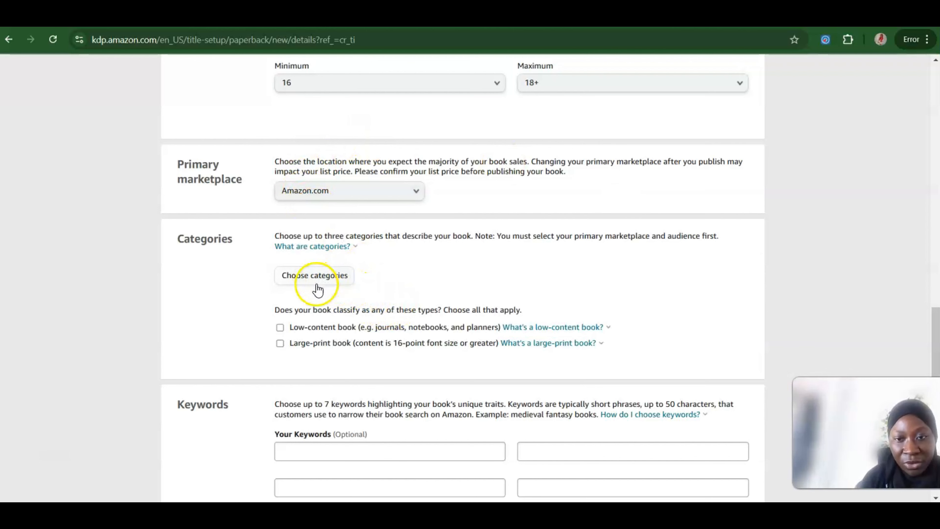
click(325, 272)
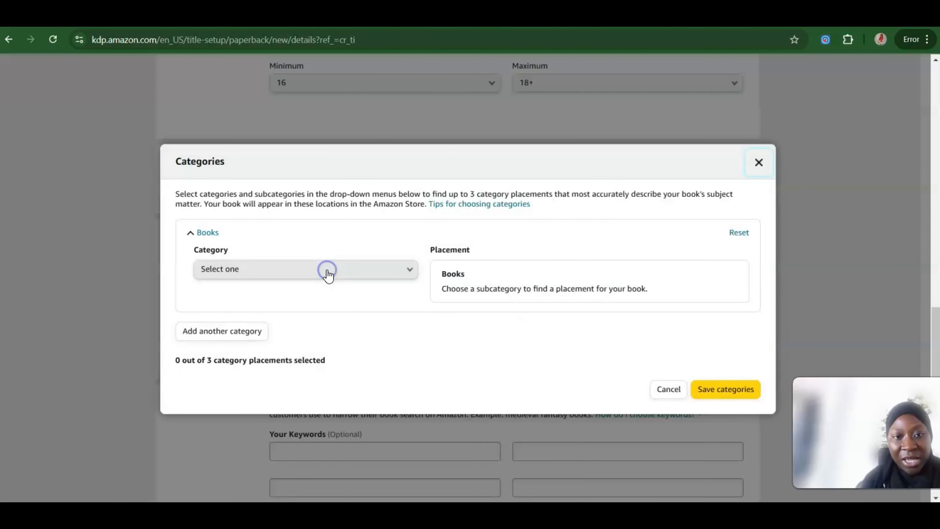
click(378, 273)
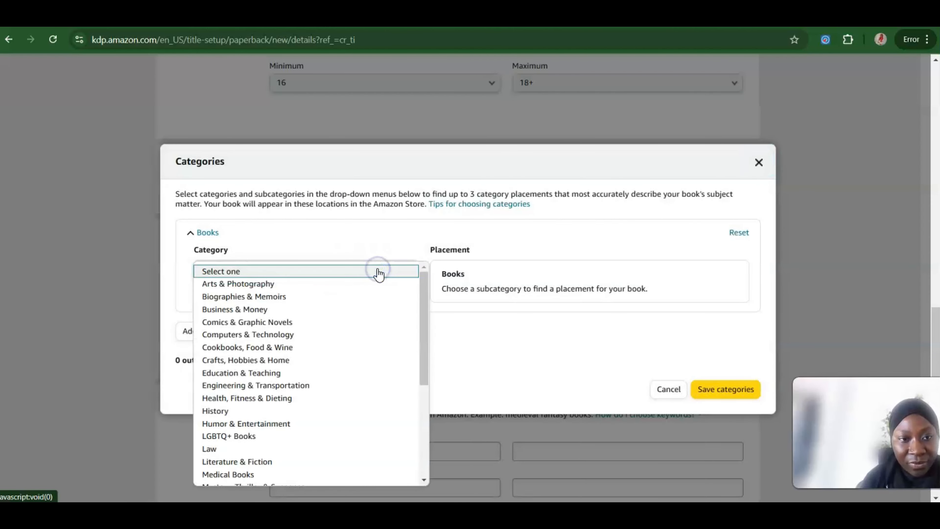
click(283, 400)
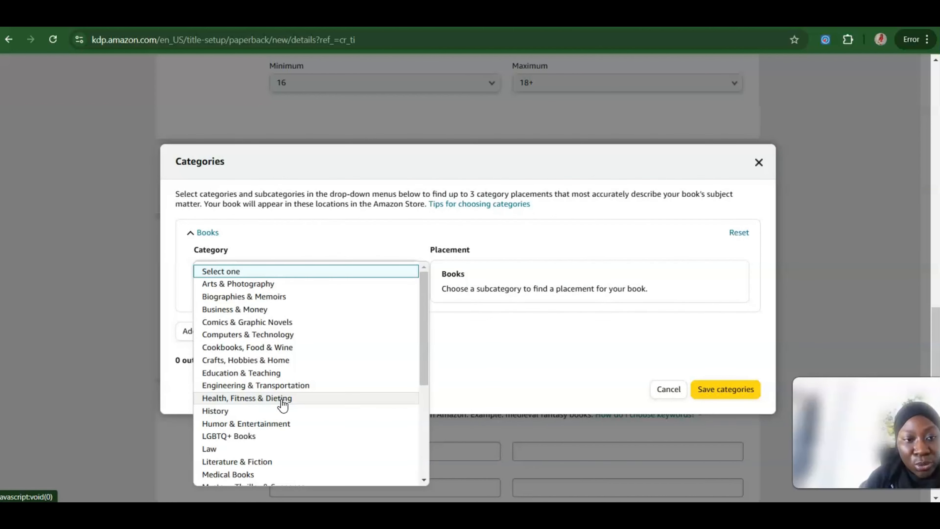
drag(427, 311, 436, 409)
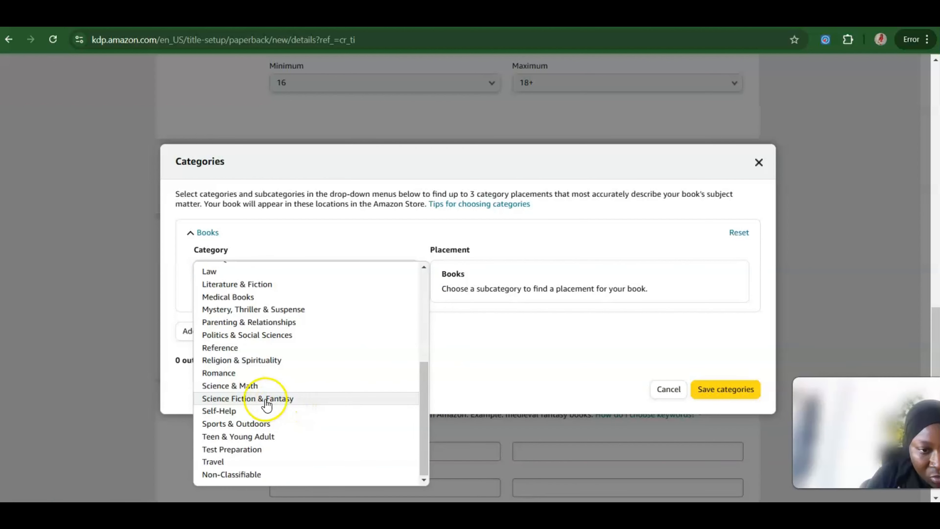
click(240, 410)
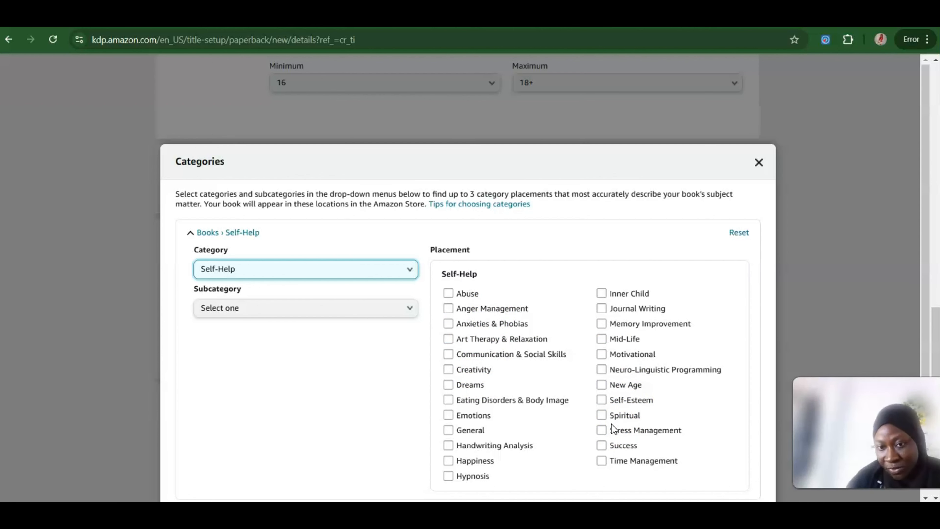
Step: Select the Time Management, Success and Stress Management placements, save the categories, and classify the title as a low-content book
click(605, 463)
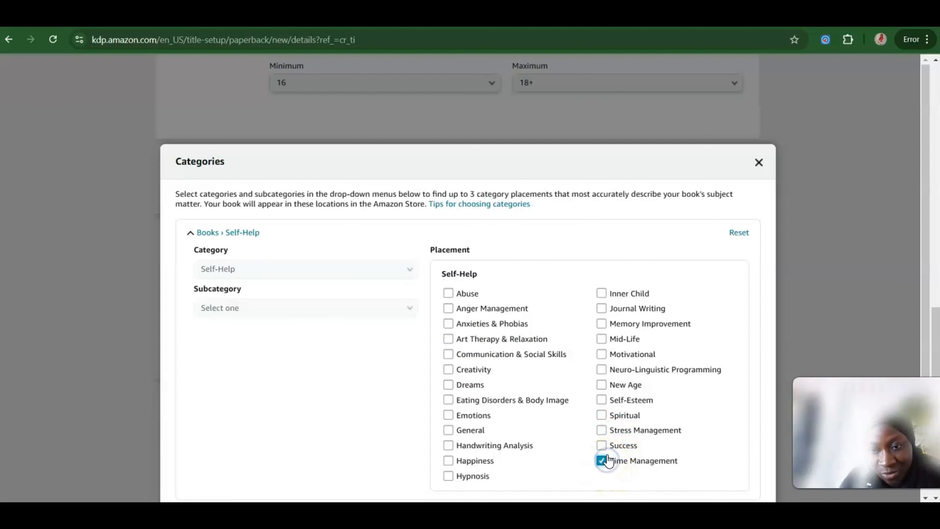
click(604, 447)
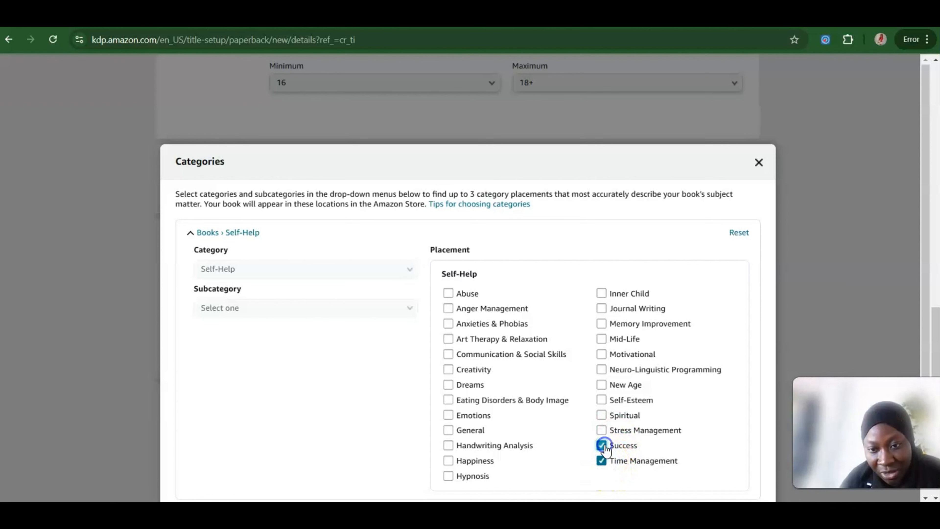
click(607, 430)
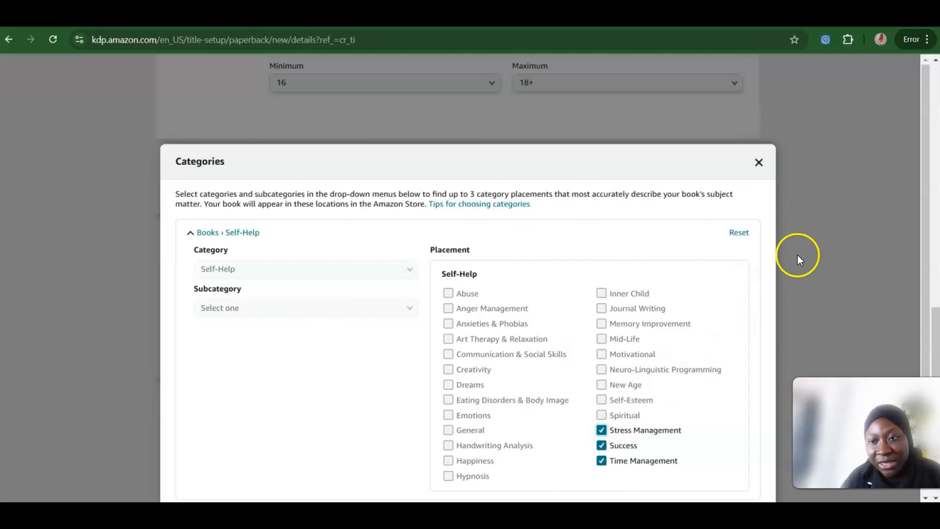
scroll(923, 333, down, 4)
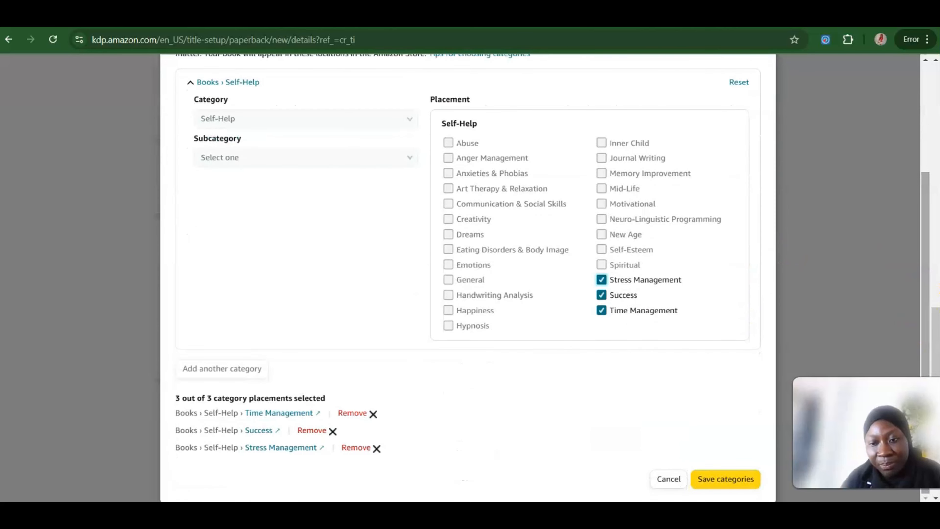
click(746, 483)
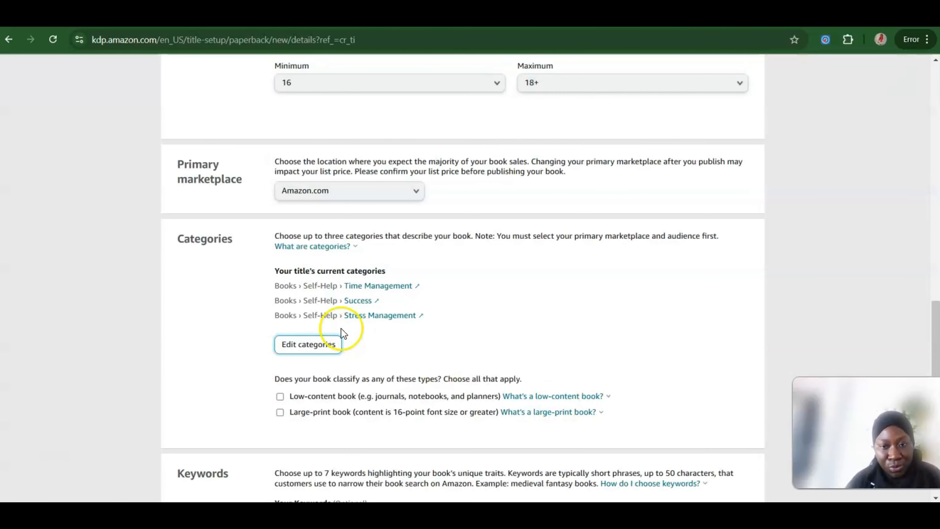
click(280, 397)
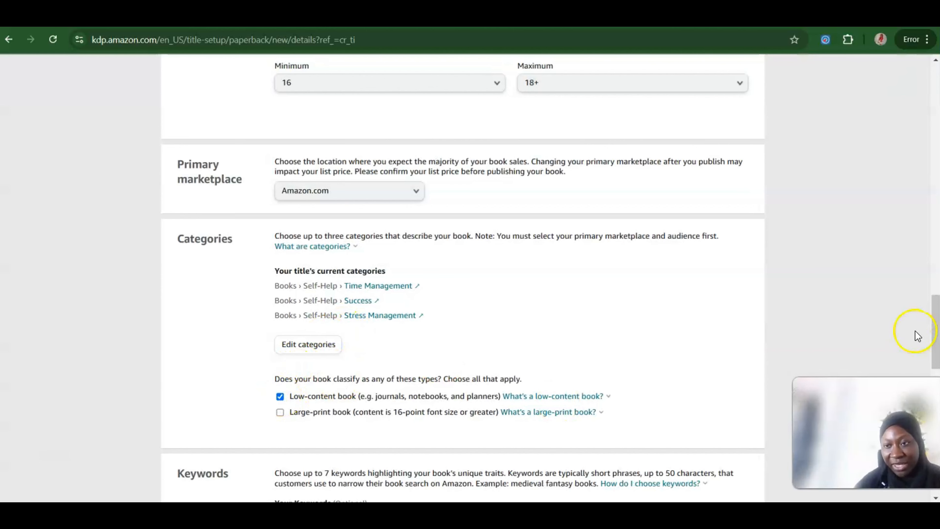
Step: Add "Daily planner" and "Planners" as keywords, and save the paperback details to continue to the content page
drag(932, 319, 937, 366)
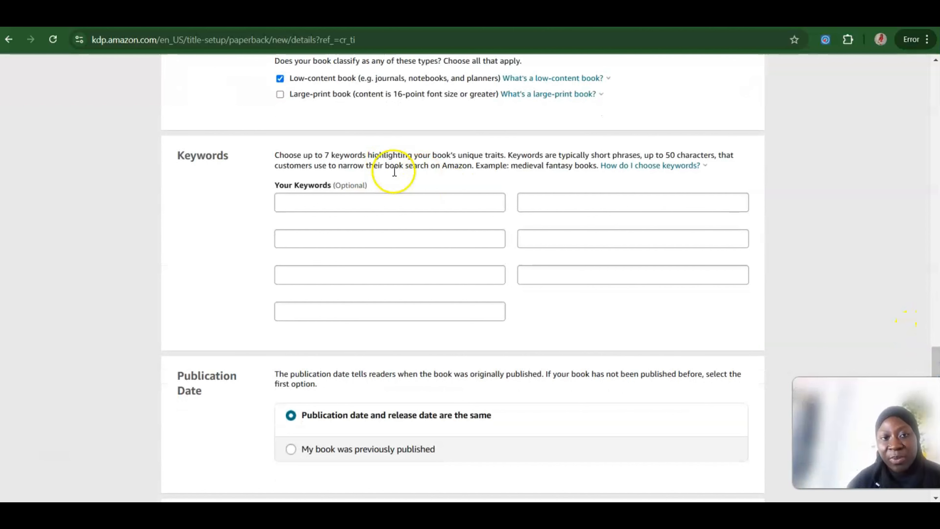
click(389, 201)
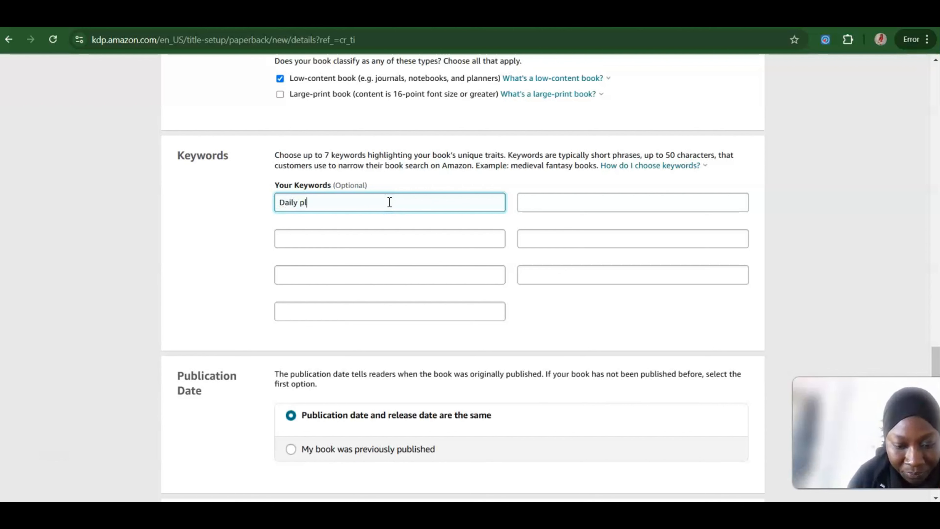
click(360, 231)
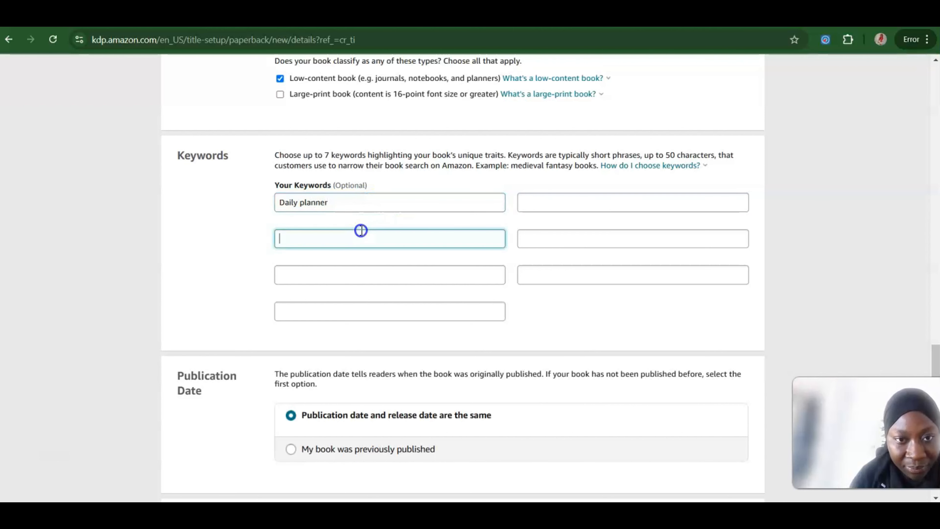
text(Planners)
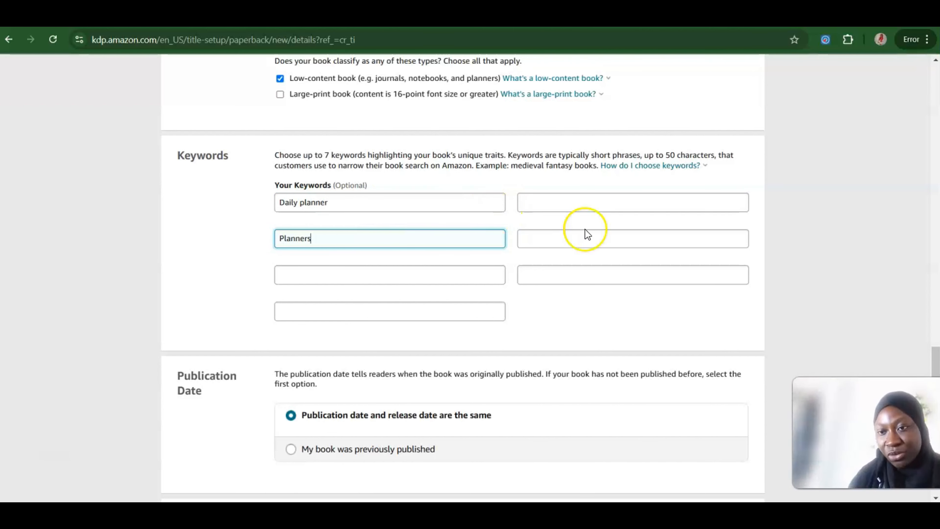
click(817, 272)
scroll(817, 272, down, 10)
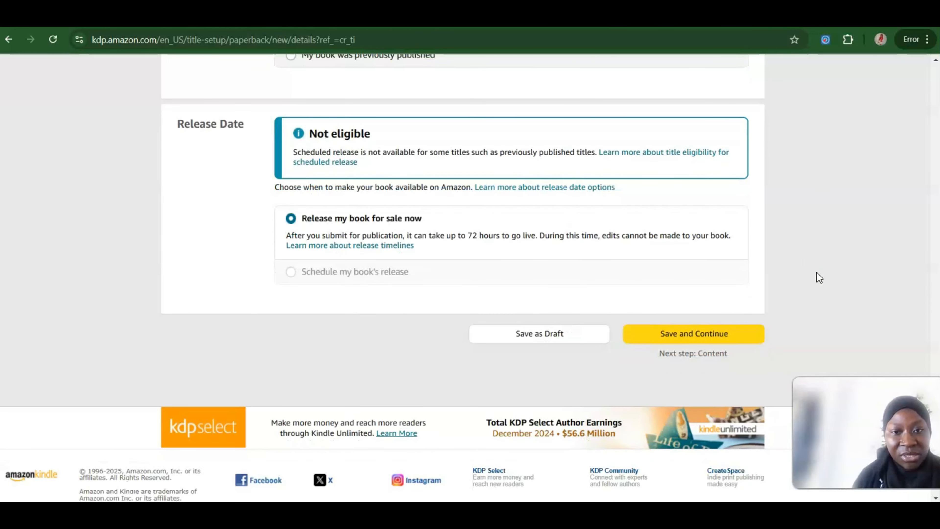
scroll(816, 273, down, 1)
click(718, 303)
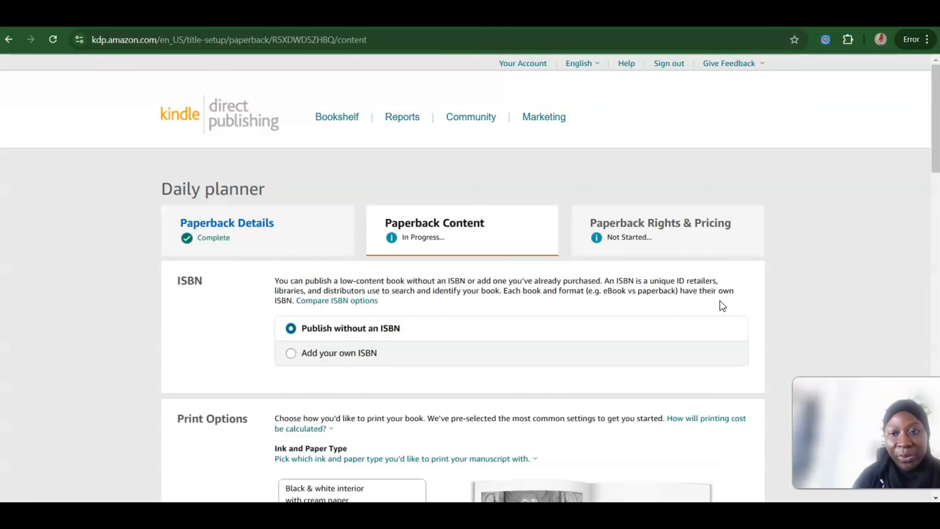
Step: Set the paperback's trim size to 7.5 x 9.25 in and its cover finish to Glossy
scroll(858, 236, down, 4)
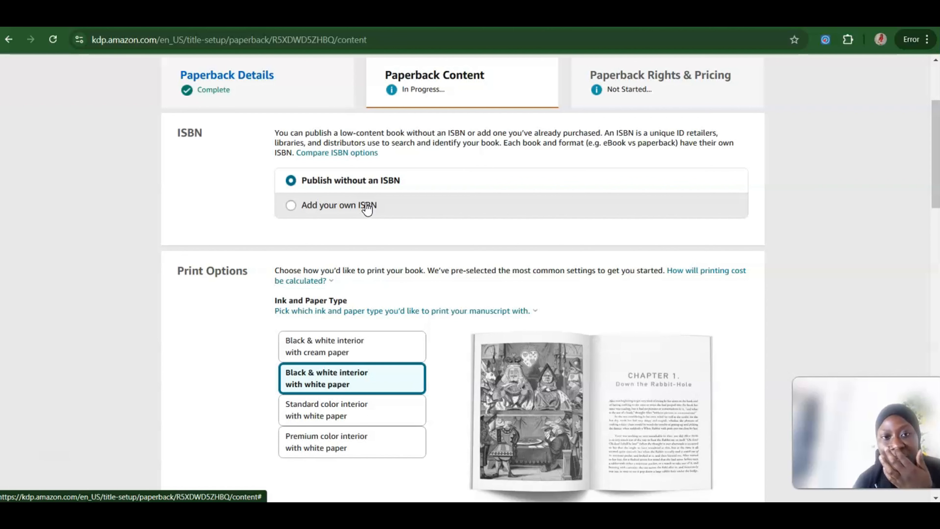
click(811, 254)
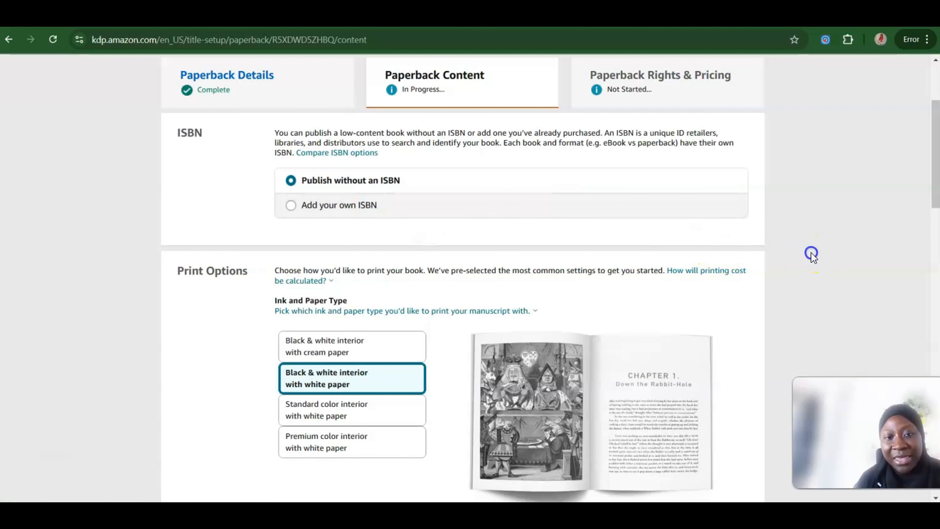
scroll(811, 255, down, 5)
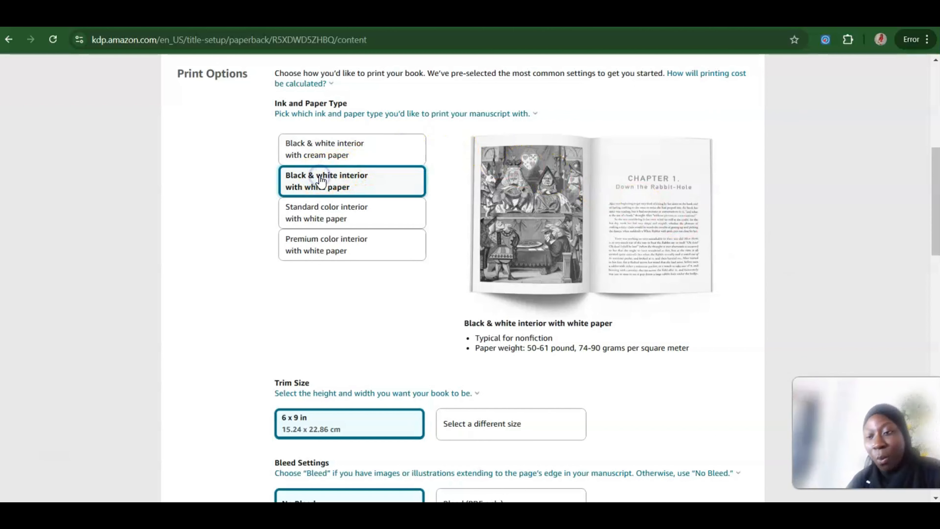
click(835, 198)
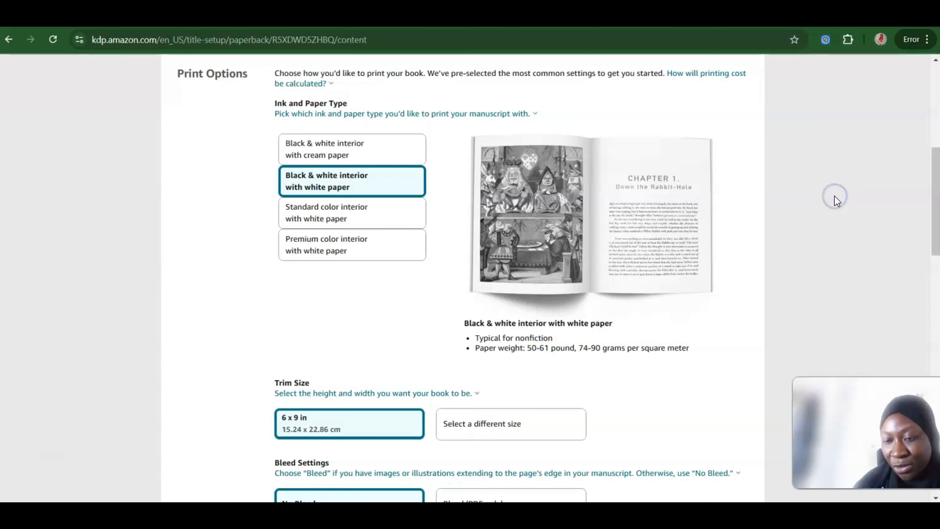
scroll(834, 198, down, 7)
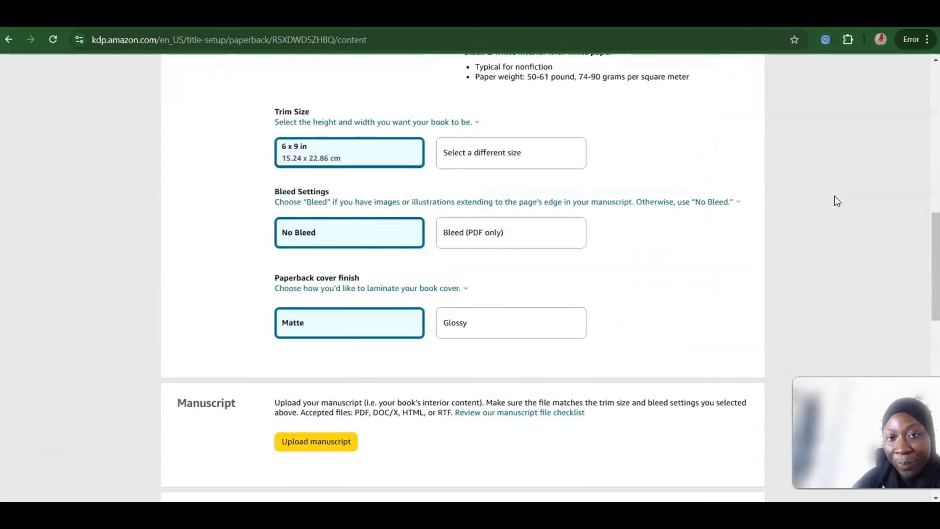
click(455, 155)
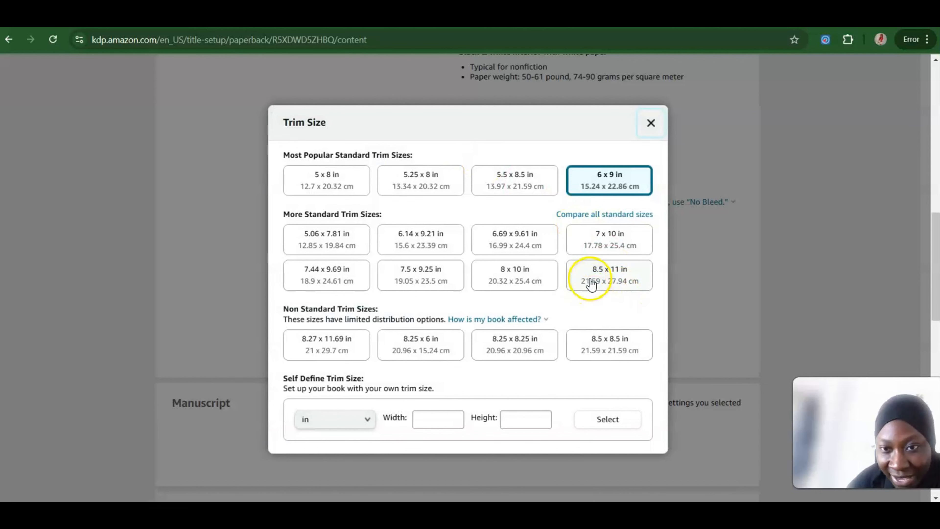
click(426, 278)
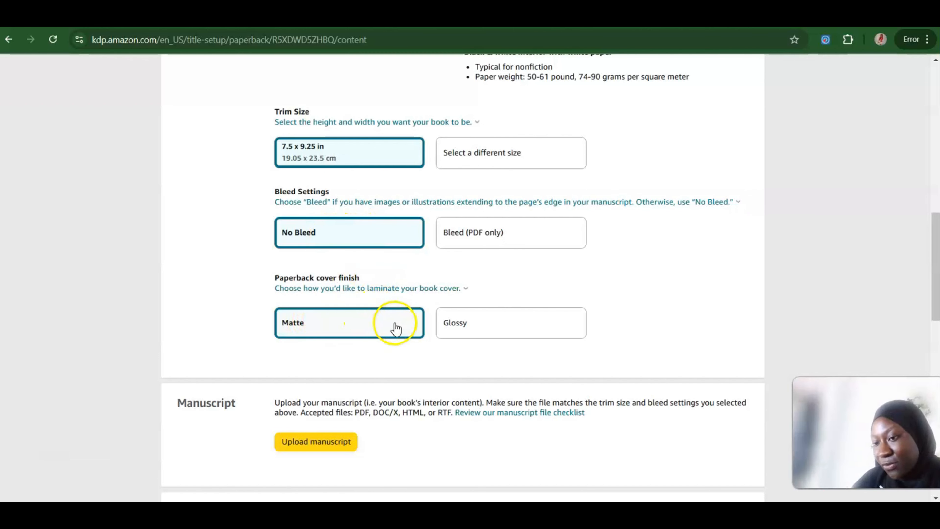
click(494, 322)
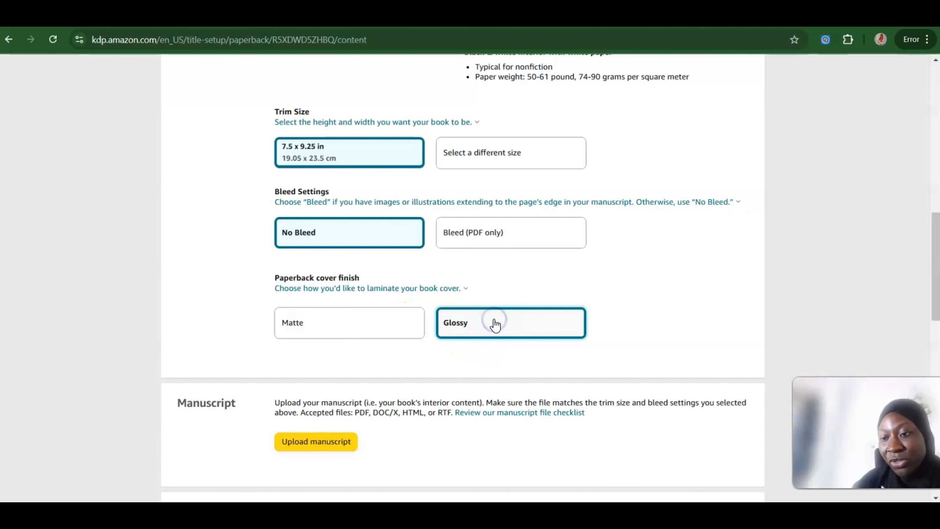
click(845, 233)
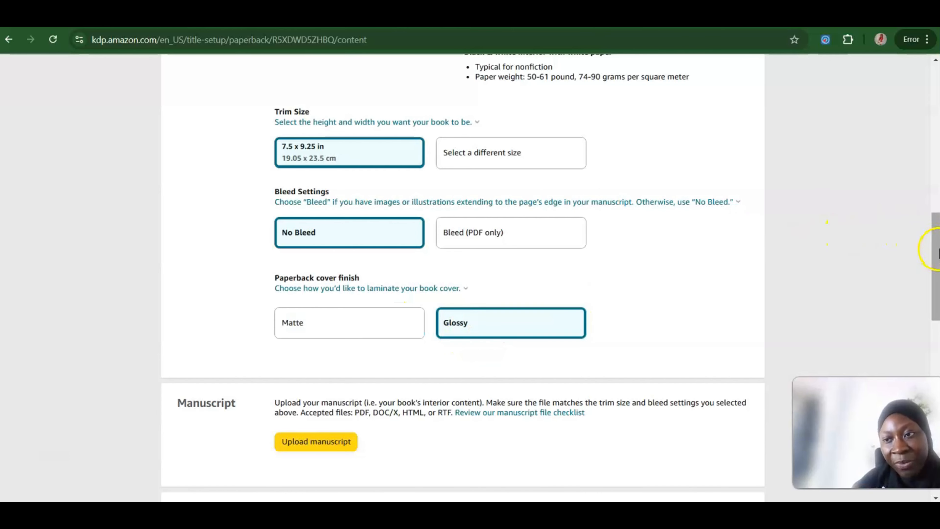
Step: Upload the "Daily planner manuscript" PDF from Downloads as the book's manuscript
drag(936, 248, 936, 317)
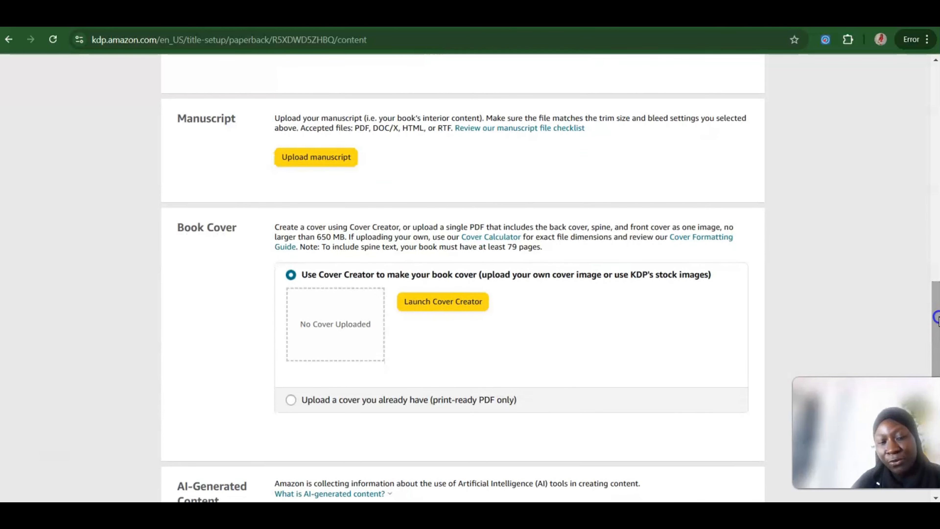
click(325, 163)
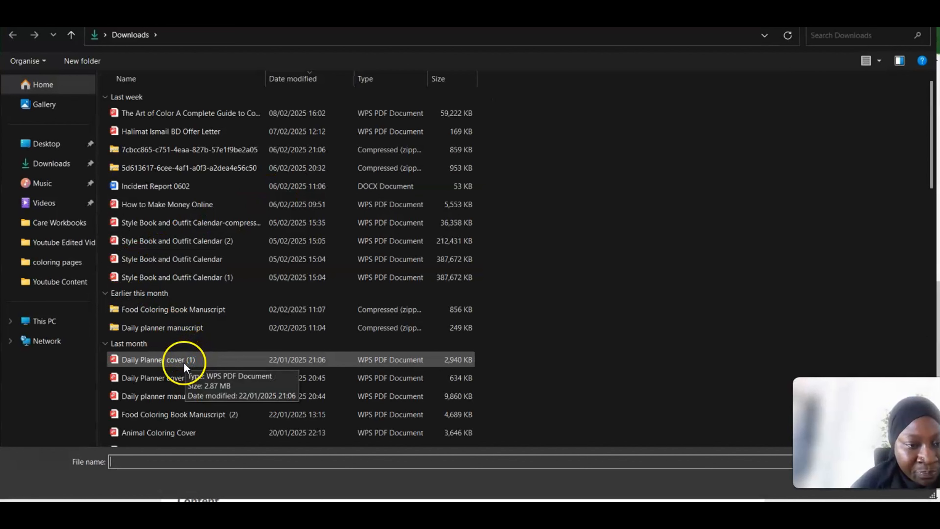
click(164, 394)
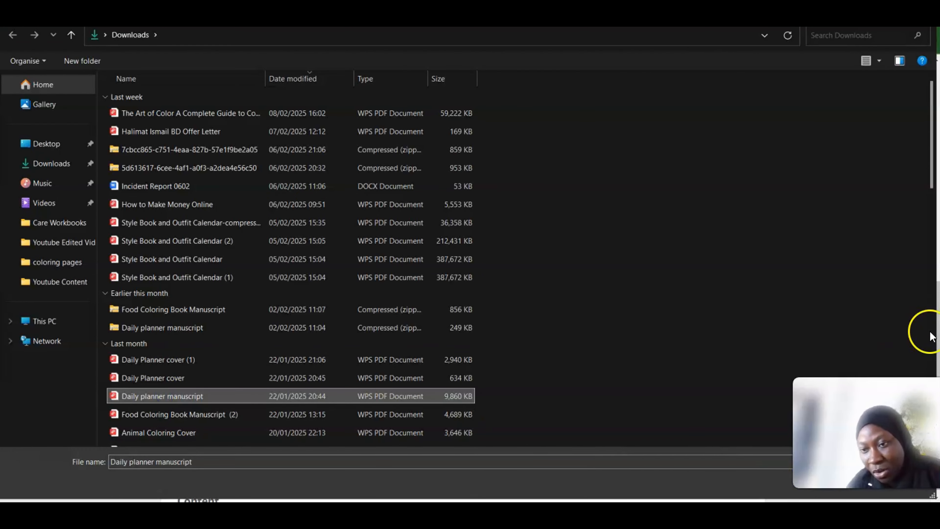
click(837, 480)
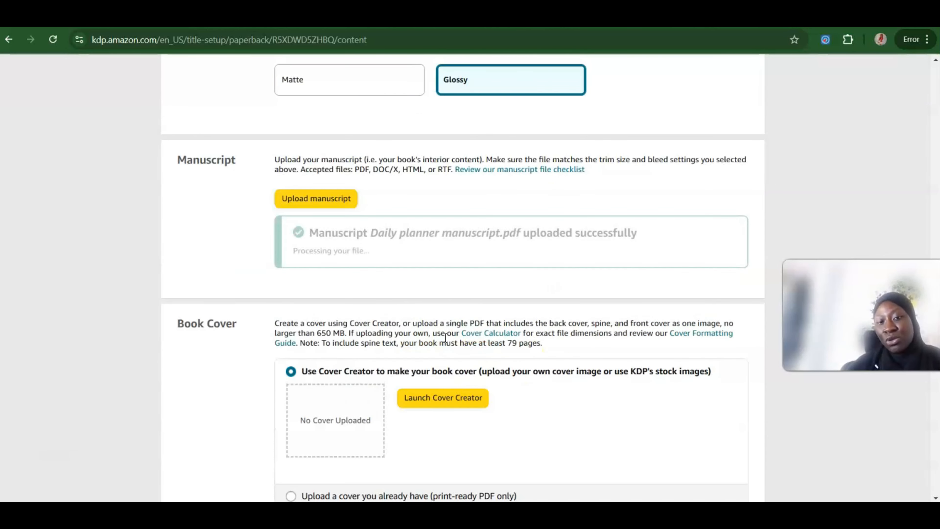
Step: Choose to use an existing print-ready cover and upload the "Daily Planner cover" PDF from Downloads
scroll(816, 189, down, 4)
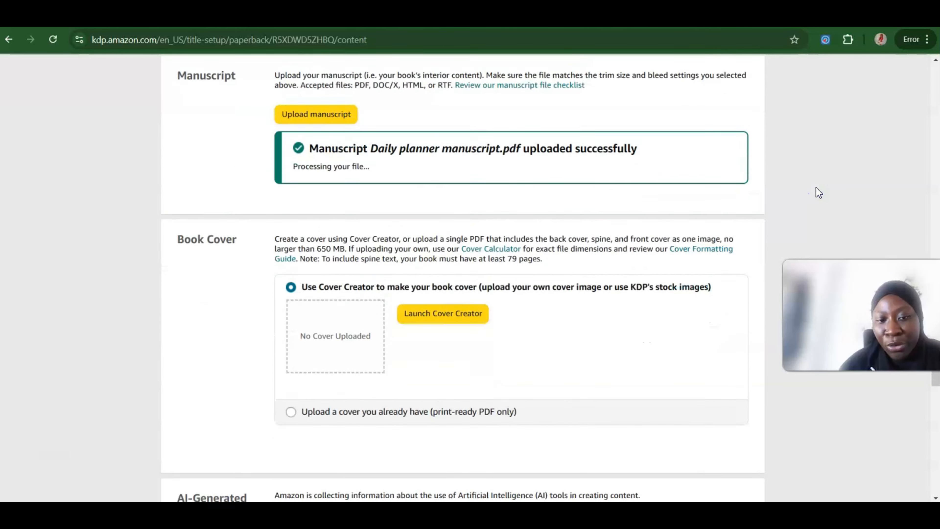
click(291, 348)
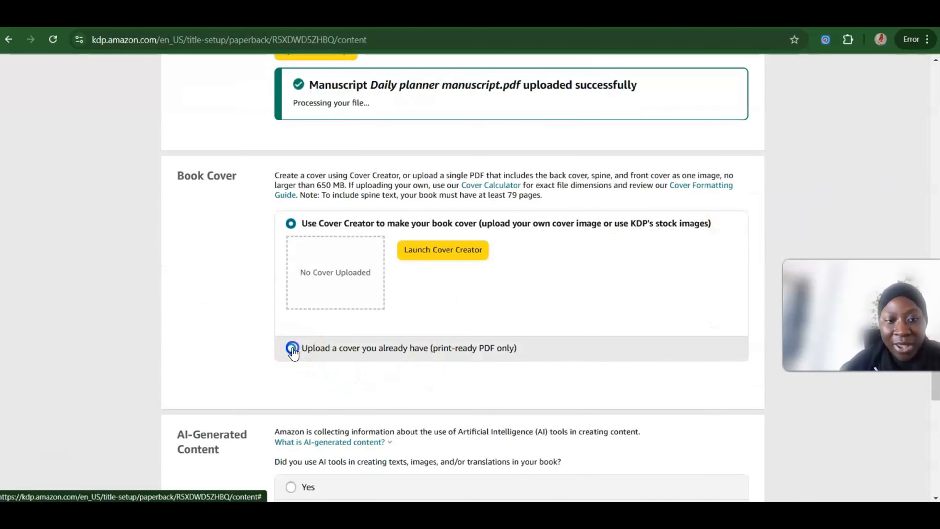
click(291, 348)
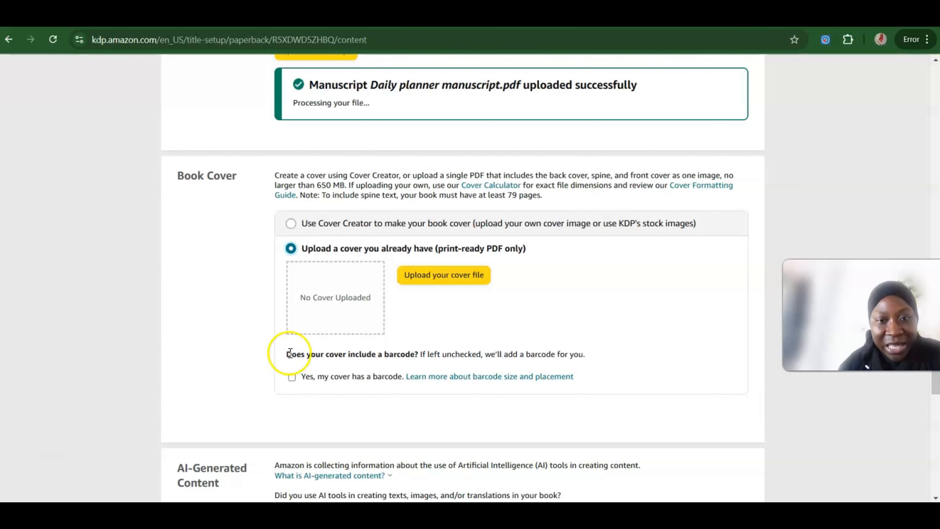
click(423, 276)
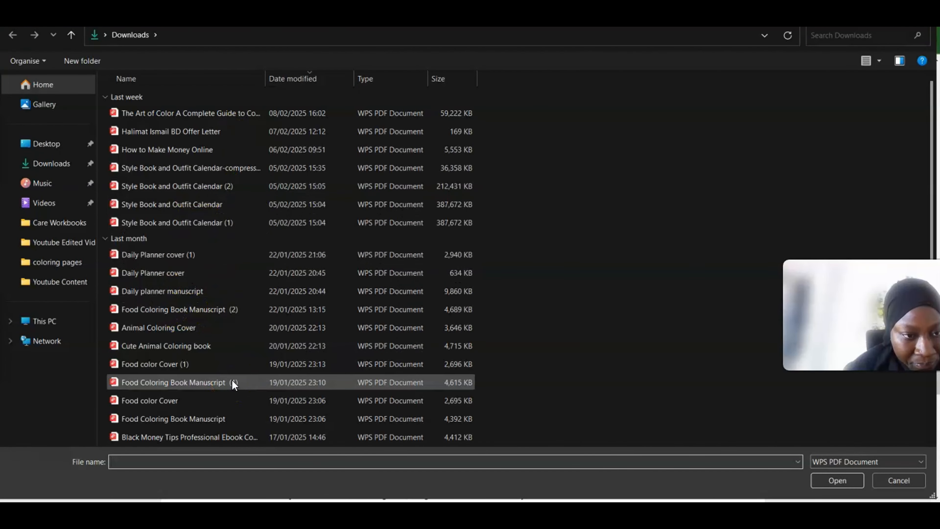
scroll(233, 381, down, 3)
click(173, 95)
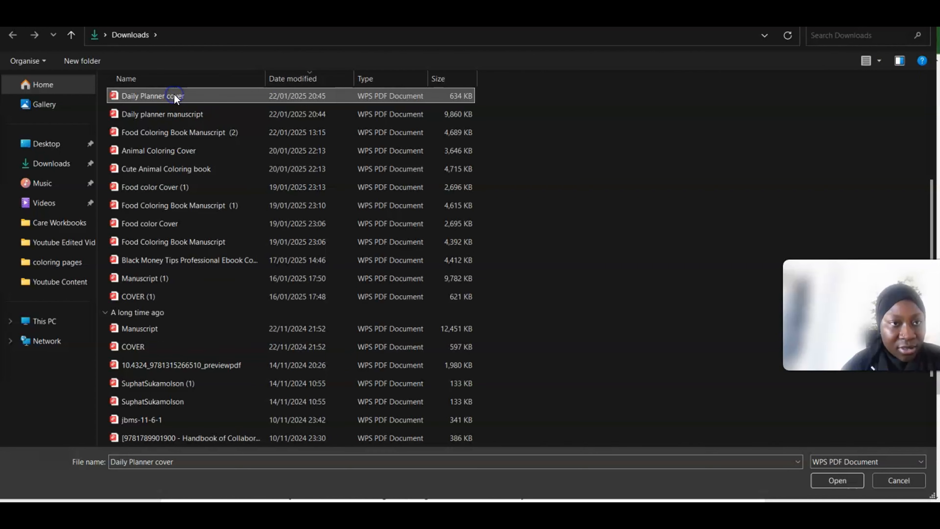
click(835, 474)
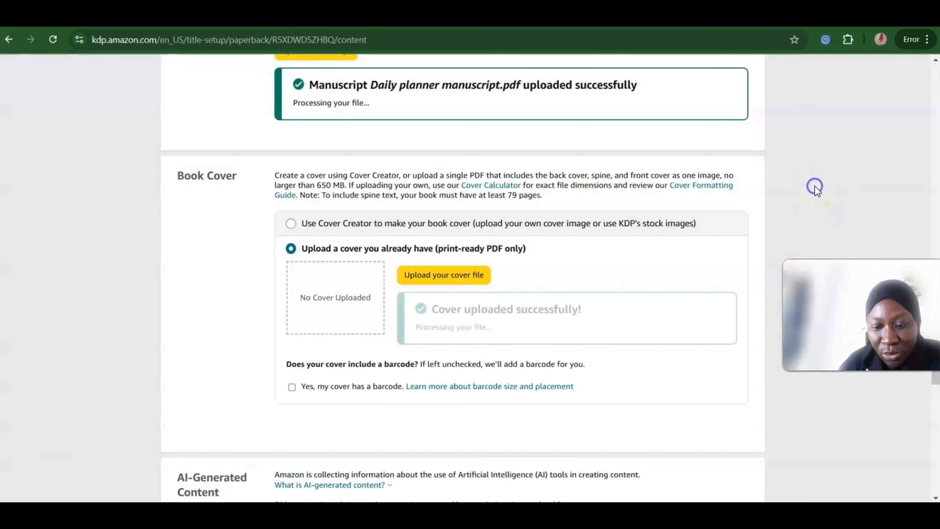
Step: Declare that no AI tools were used in creating the book's texts, images or translations
scroll(817, 191, down, 3)
scroll(817, 191, down, 4)
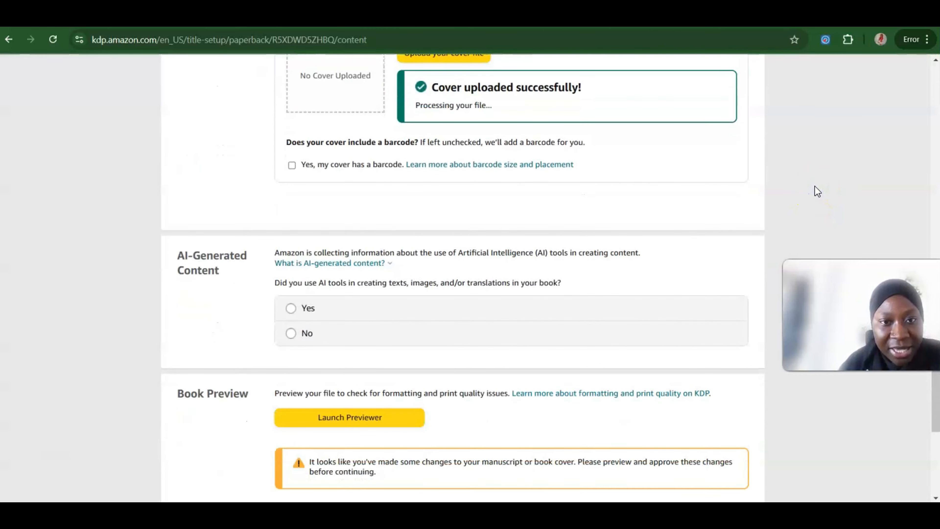
scroll(817, 191, down, 1)
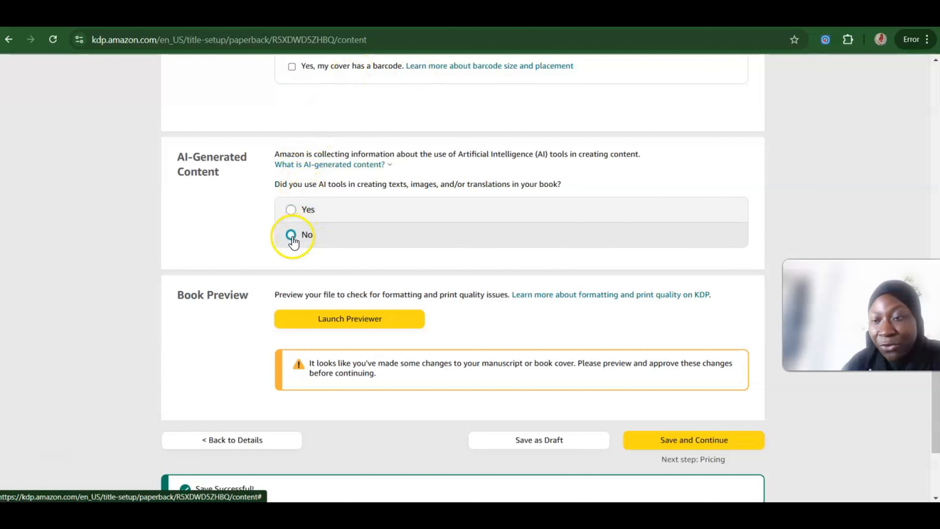
click(291, 209)
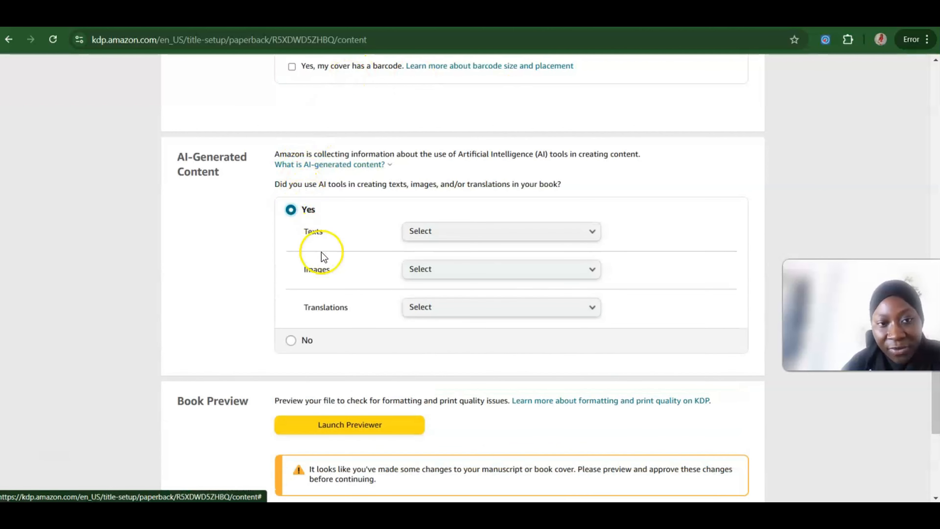
click(291, 339)
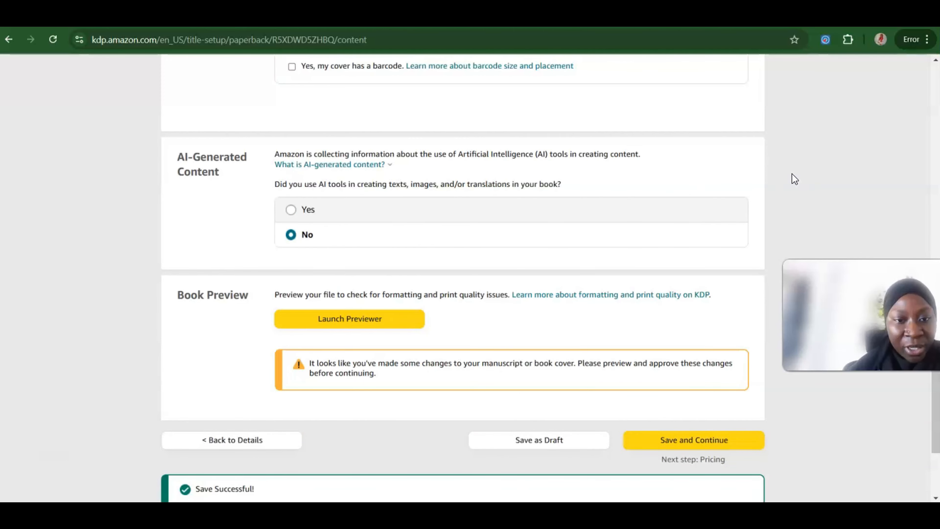
Step: Launch the book preview, check the cover and the interior through pages 2-3, and approve the proof
scroll(791, 173, down, 3)
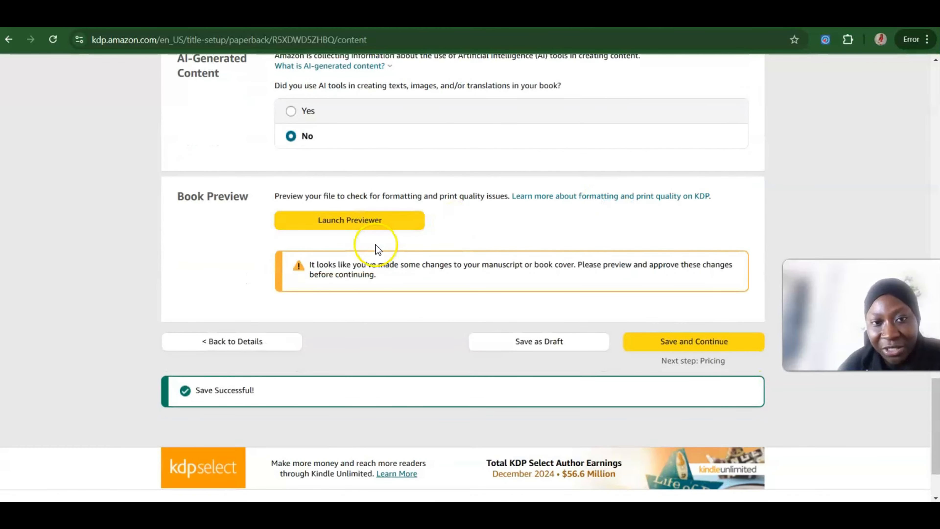
click(346, 223)
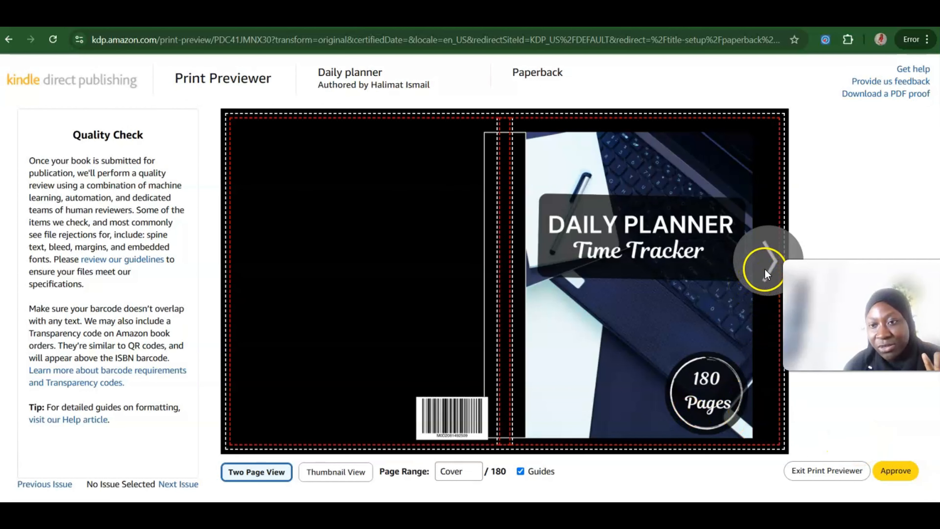
click(764, 267)
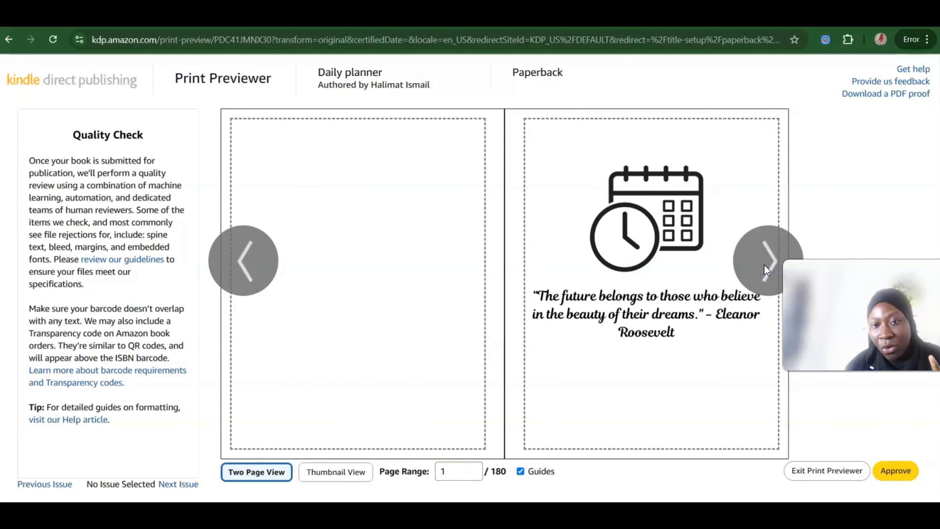
click(765, 269)
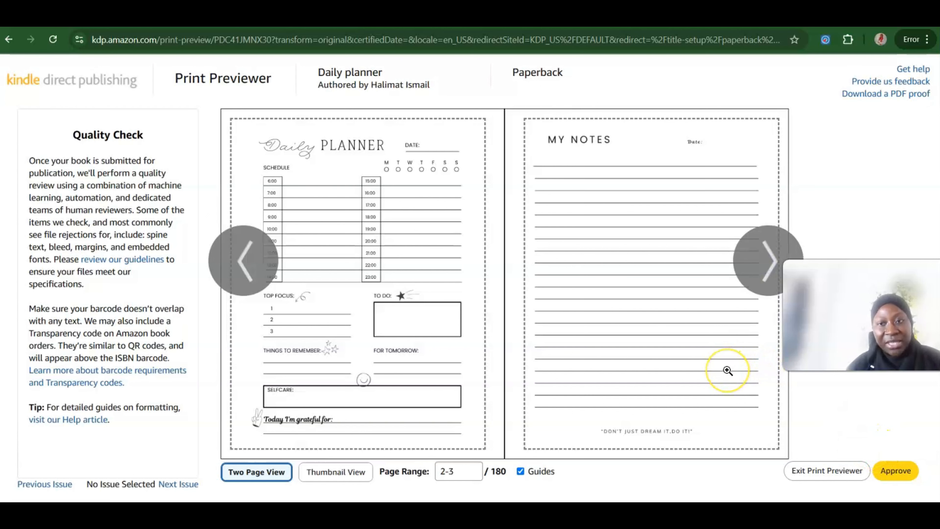
click(728, 370)
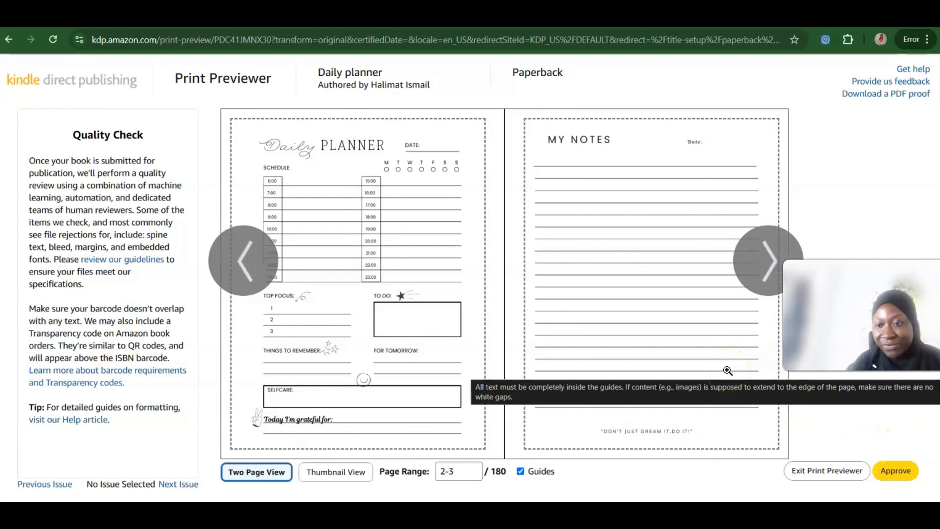
click(899, 475)
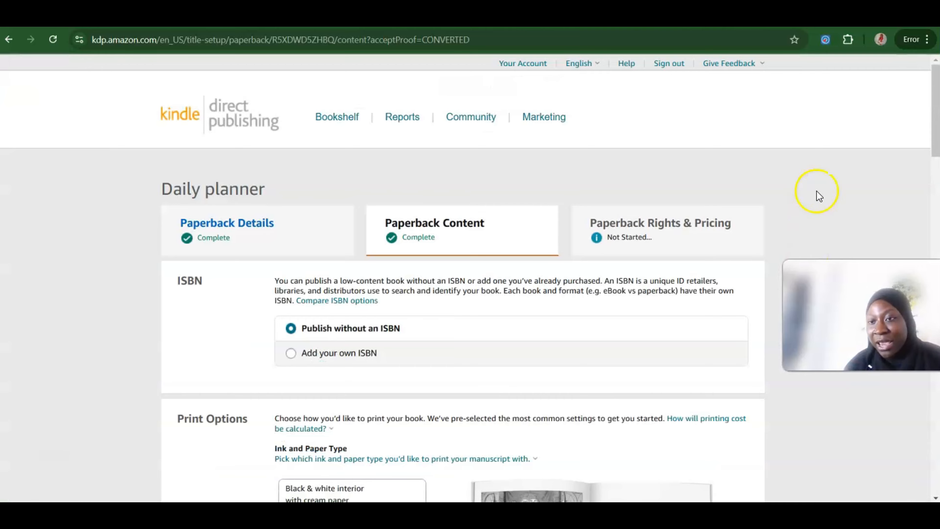
Step: Review the completed Paperback Content page down to the printing cost summary, then save it and continue to pricing
scroll(816, 192, down, 12)
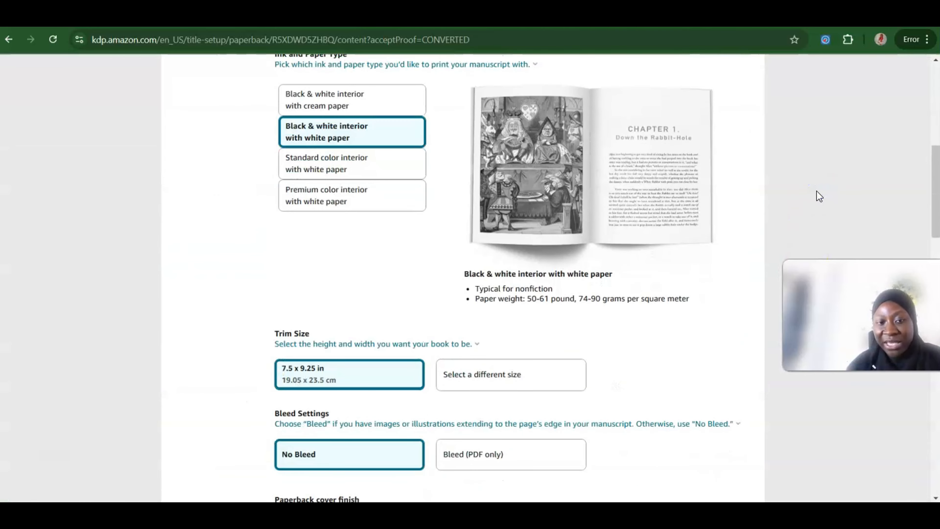
scroll(818, 196, down, 20)
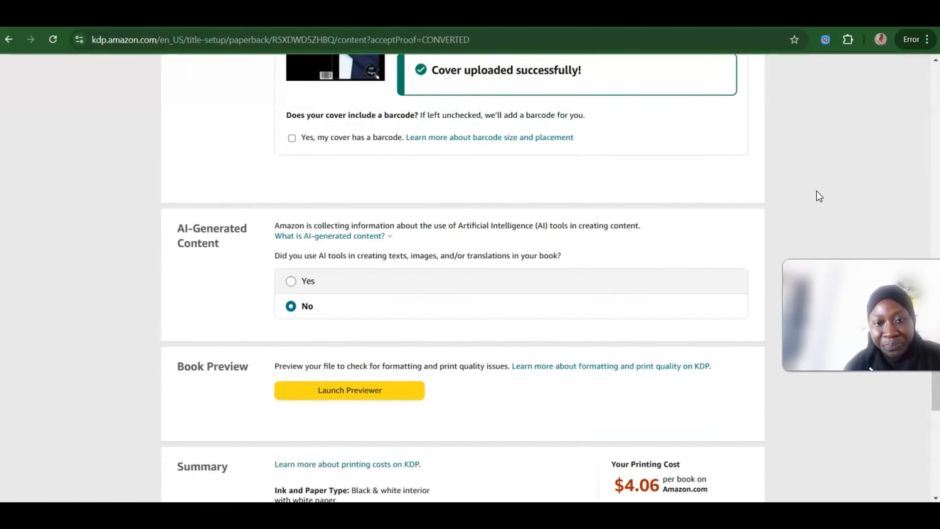
scroll(817, 195, down, 6)
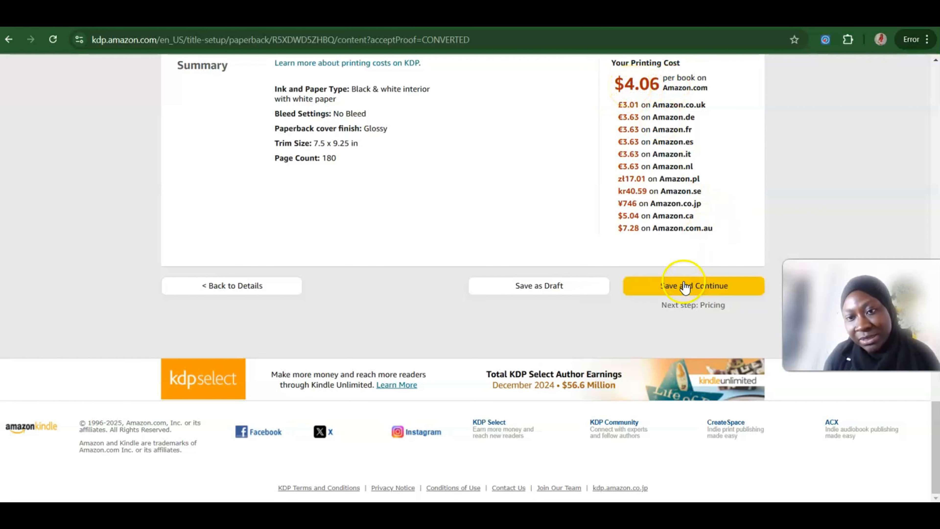
click(672, 288)
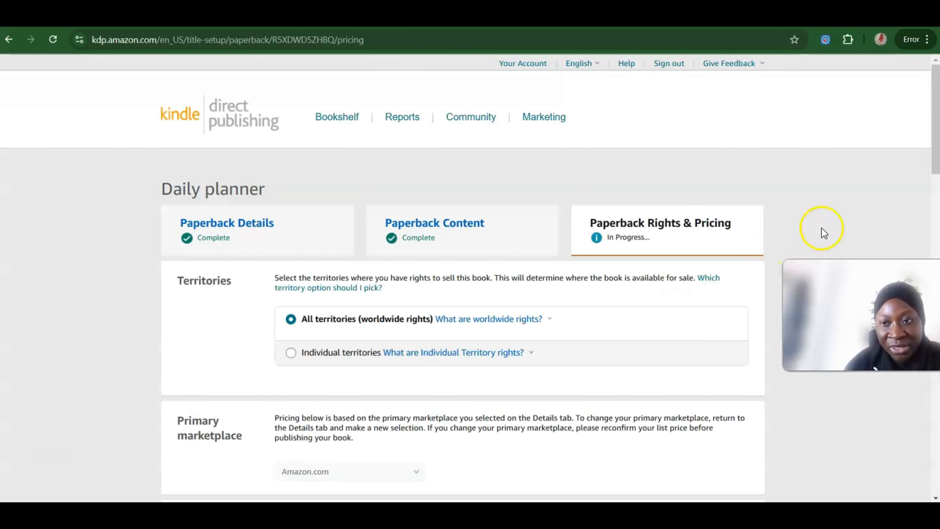
Step: Keep all territories selected and set the paperback's Amazon.com list price to 10 USD
scroll(821, 230, down, 10)
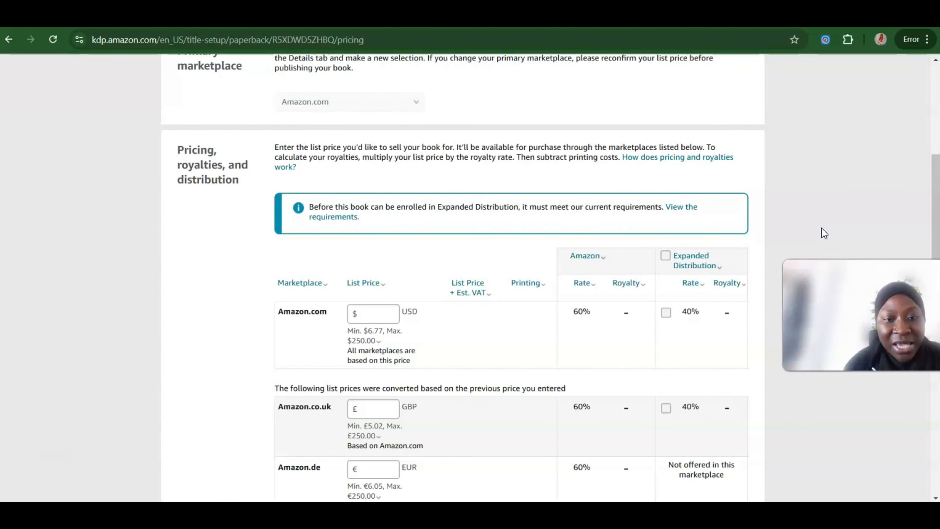
click(381, 313)
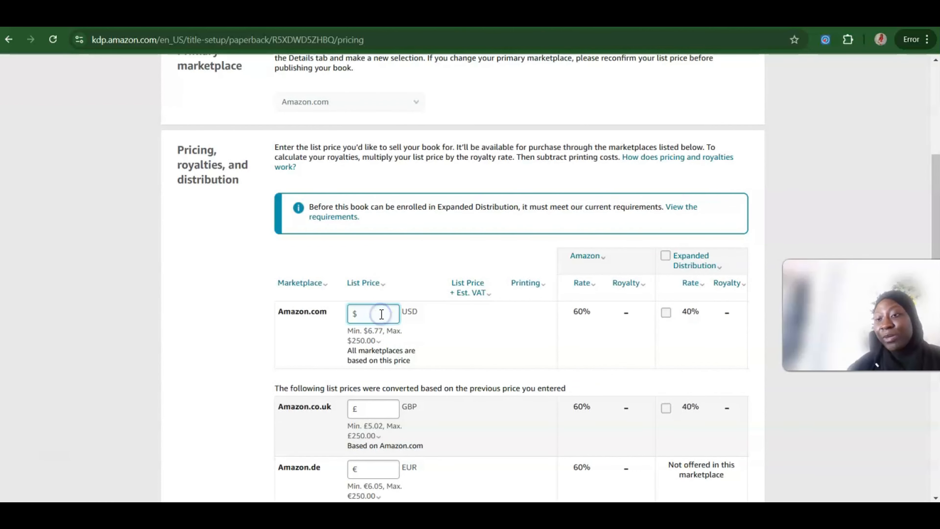
click(375, 335)
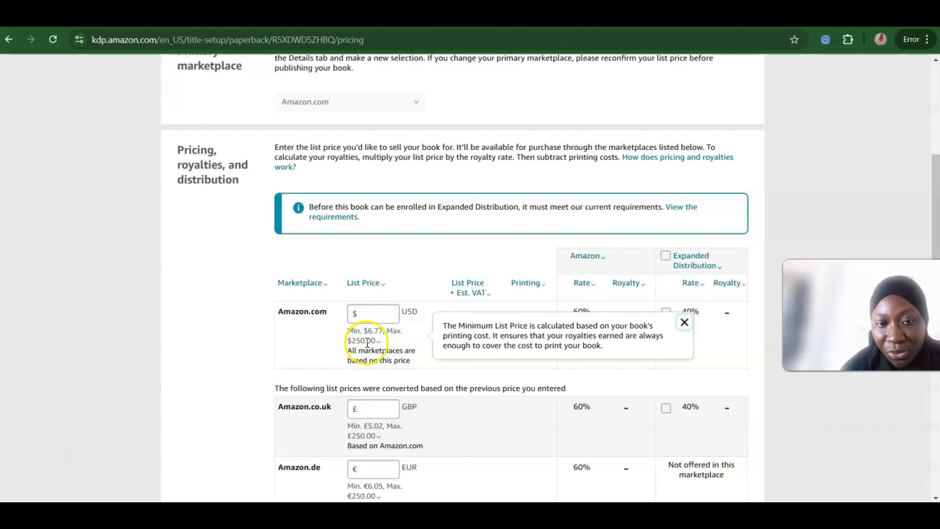
click(374, 318)
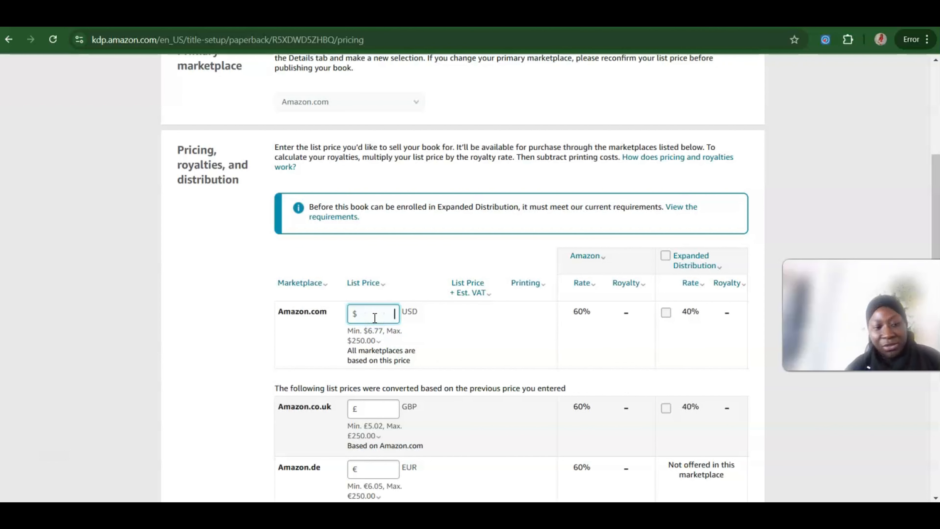
text(10)
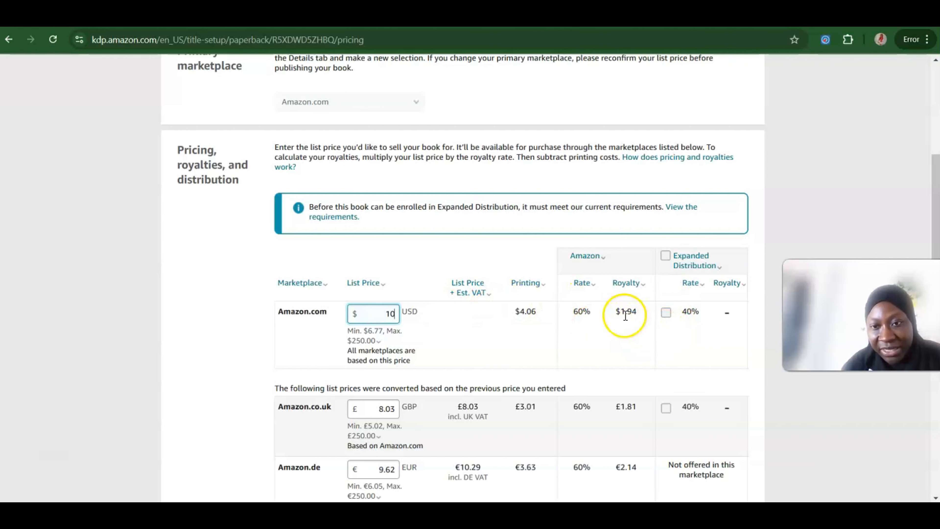
click(625, 315)
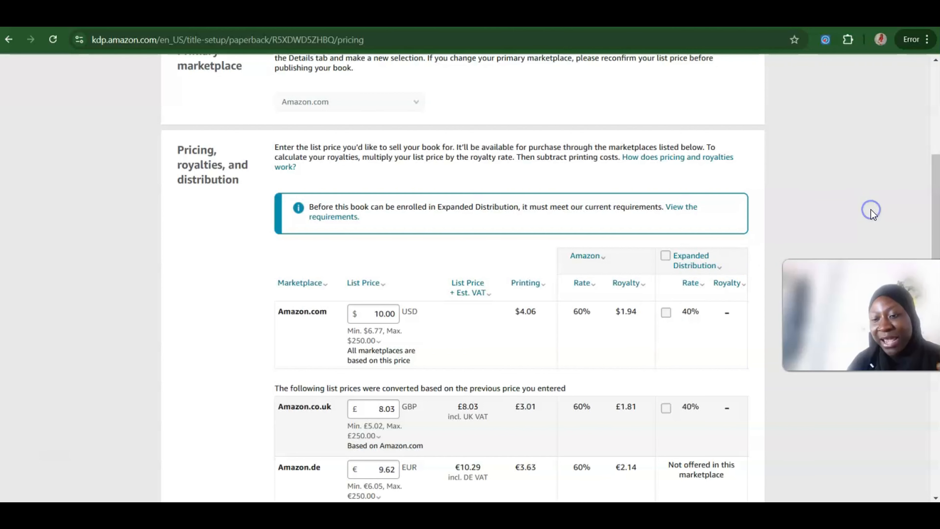
Step: Return to the Bookshelf without saving the pricing changes and look over the Daily planner paperback's entry
scroll(873, 214, down, 1)
scroll(873, 214, down, 15)
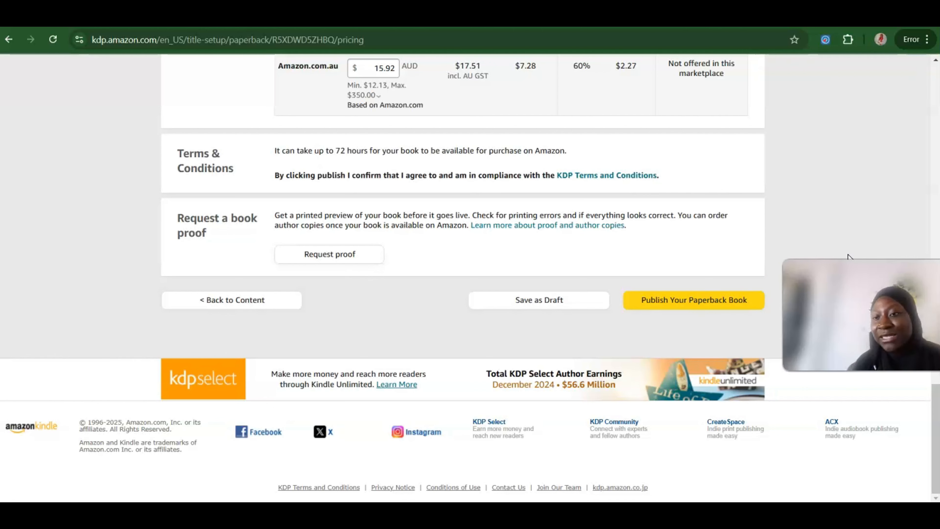
scroll(847, 256, up, 20)
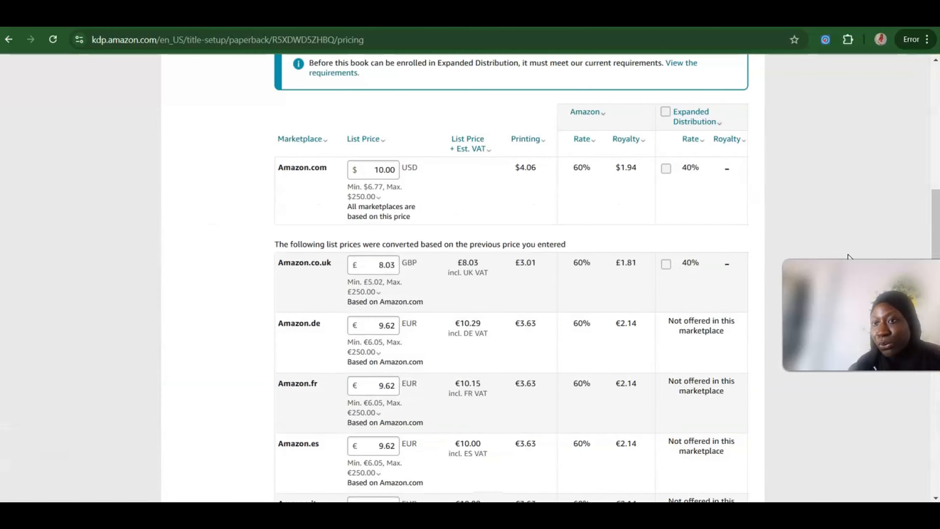
scroll(848, 255, up, 3)
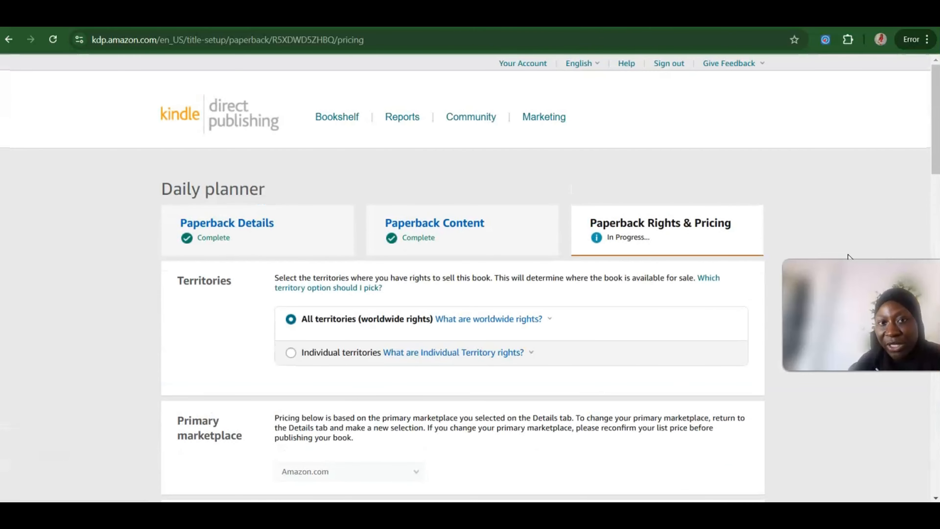
click(335, 121)
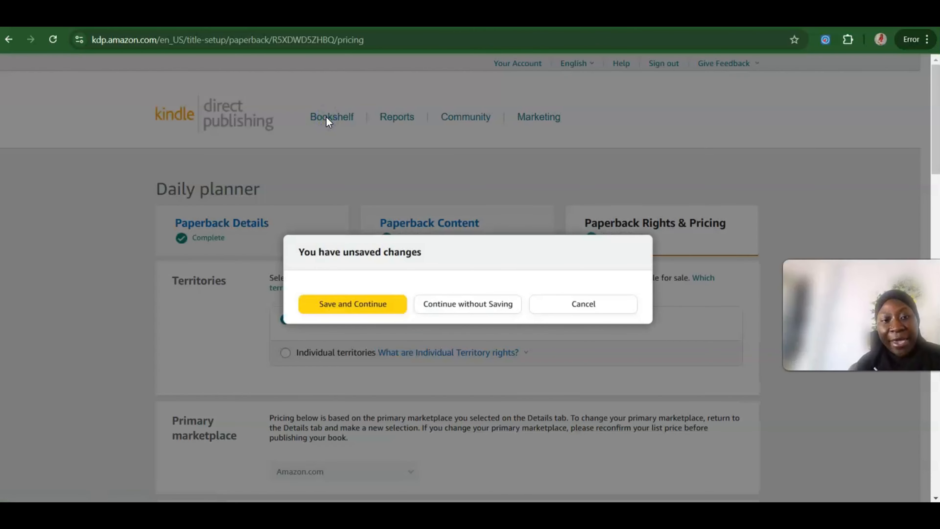
click(461, 307)
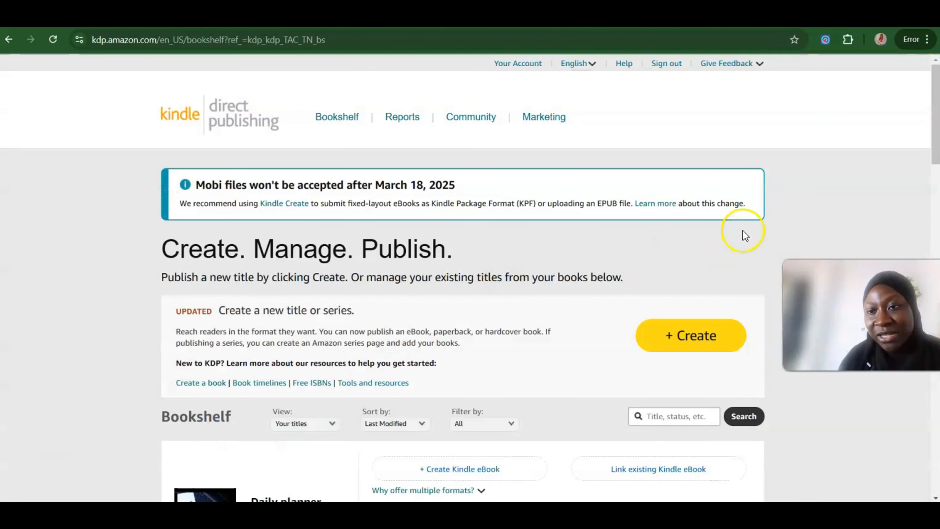
scroll(823, 180, down, 10)
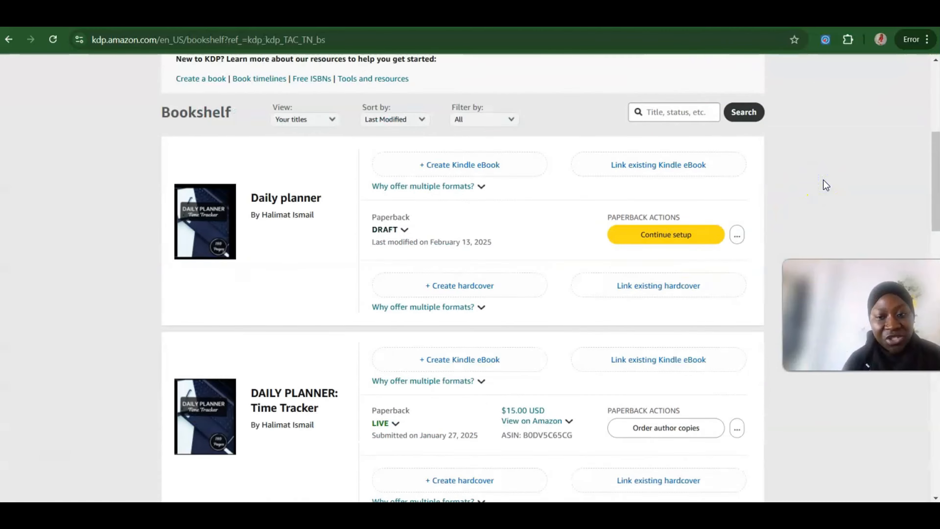
scroll(826, 184, up, 10)
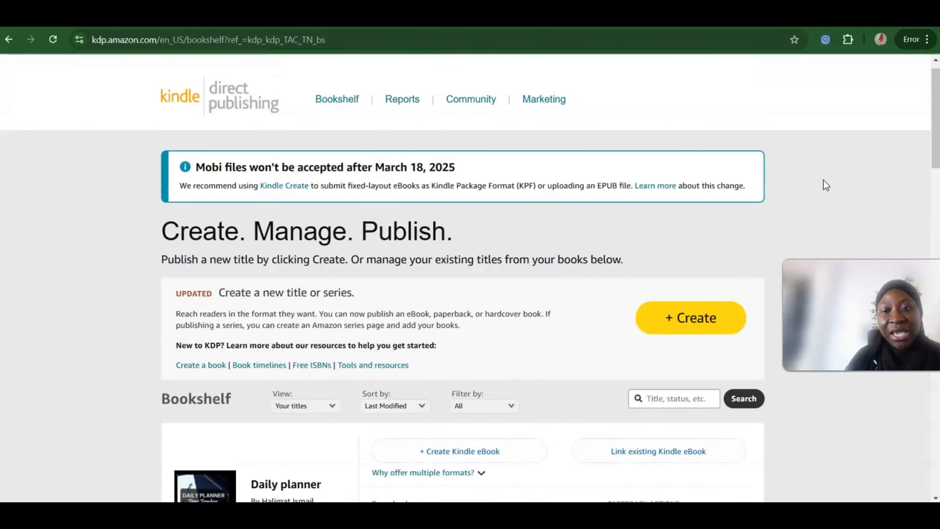